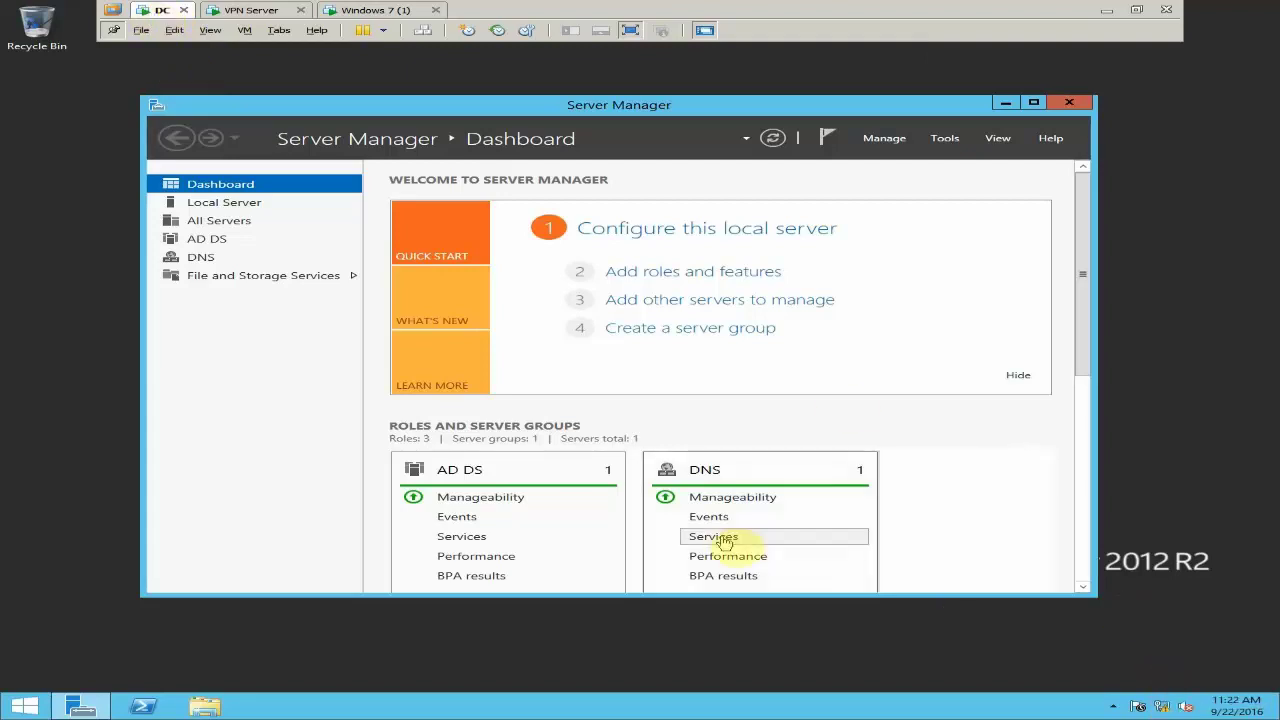
Open the AD DS page and bring up the tools menu for server SER1
{"action": "left_click", "coordinate": [205, 242]}
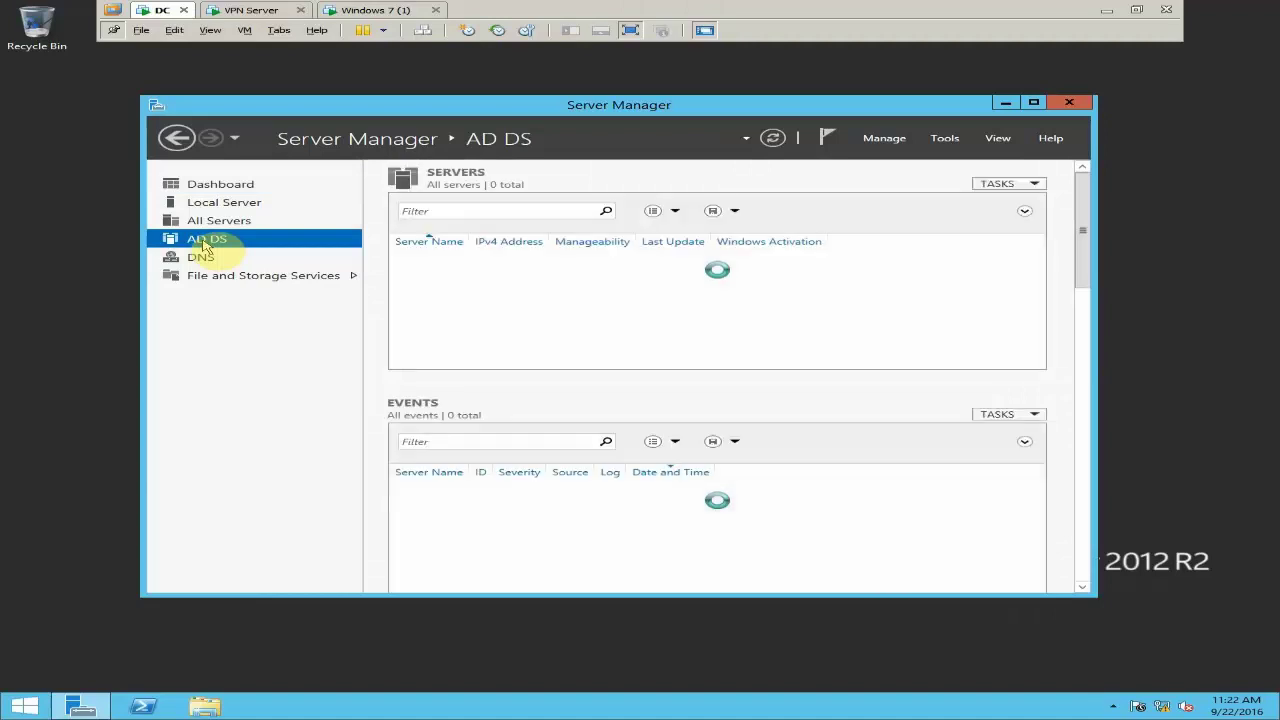
{"action": "right_click", "coordinate": [531, 266]}
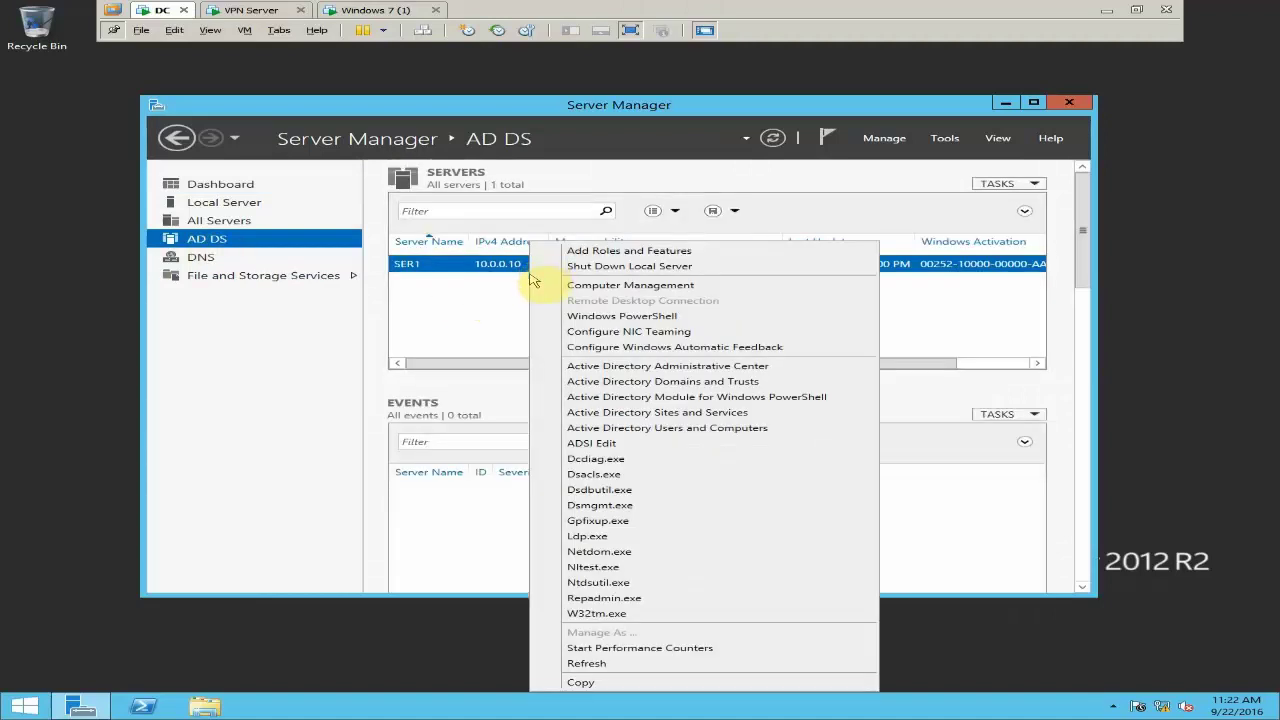
In Active Directory Users and Computers, view the Members list of the IT group
{"action": "left_click", "coordinate": [562, 428]}
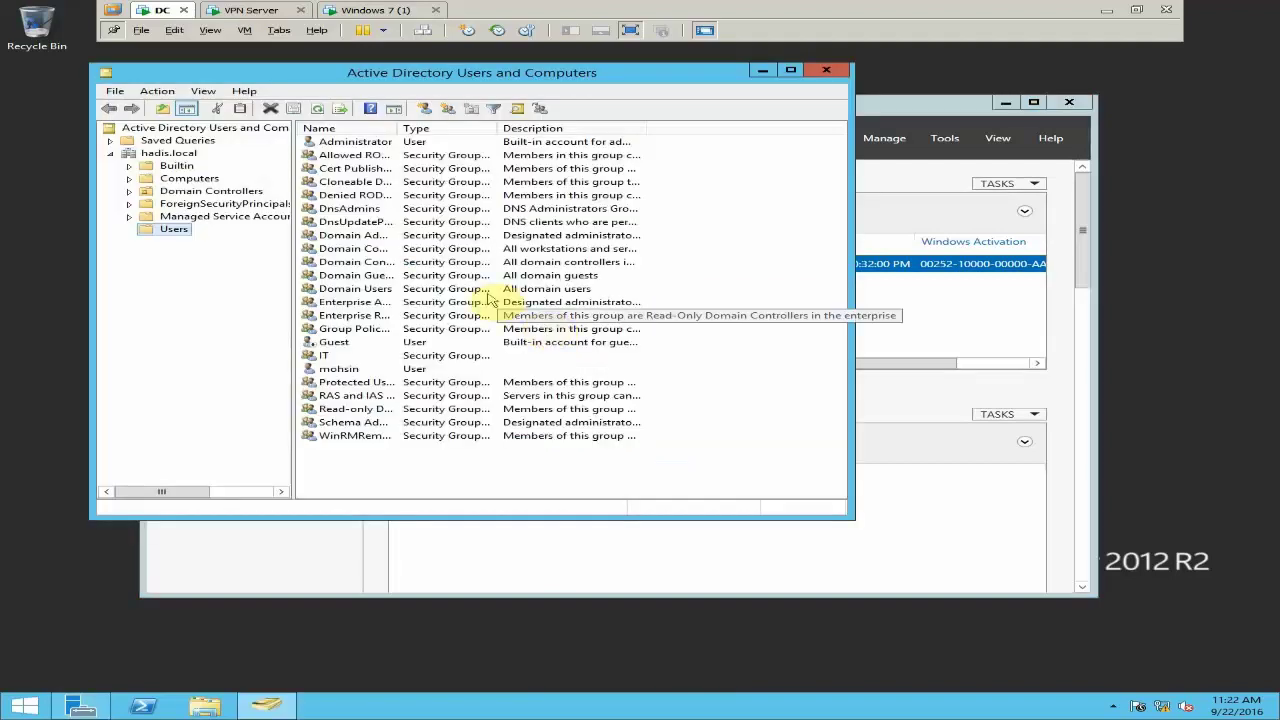
{"action": "left_click_drag", "start_coordinate": [297, 171], "coordinate": [372, 175]}
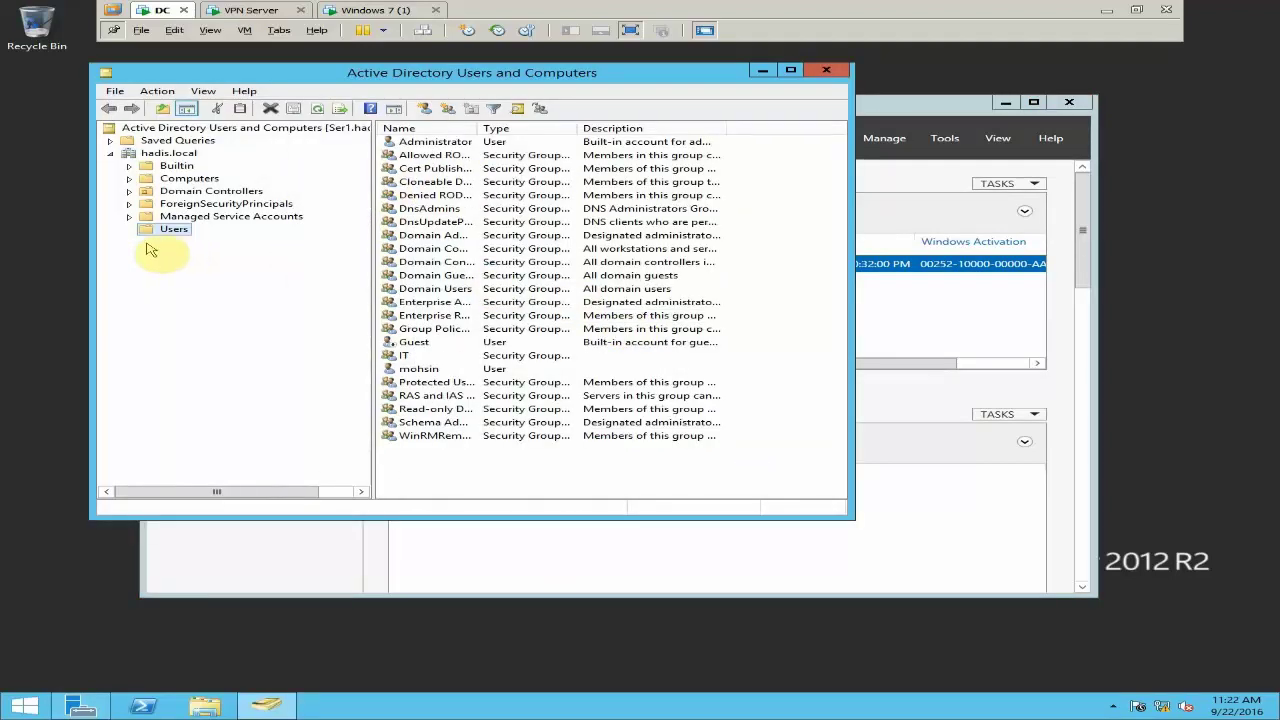
{"action": "left_click", "coordinate": [394, 358]}
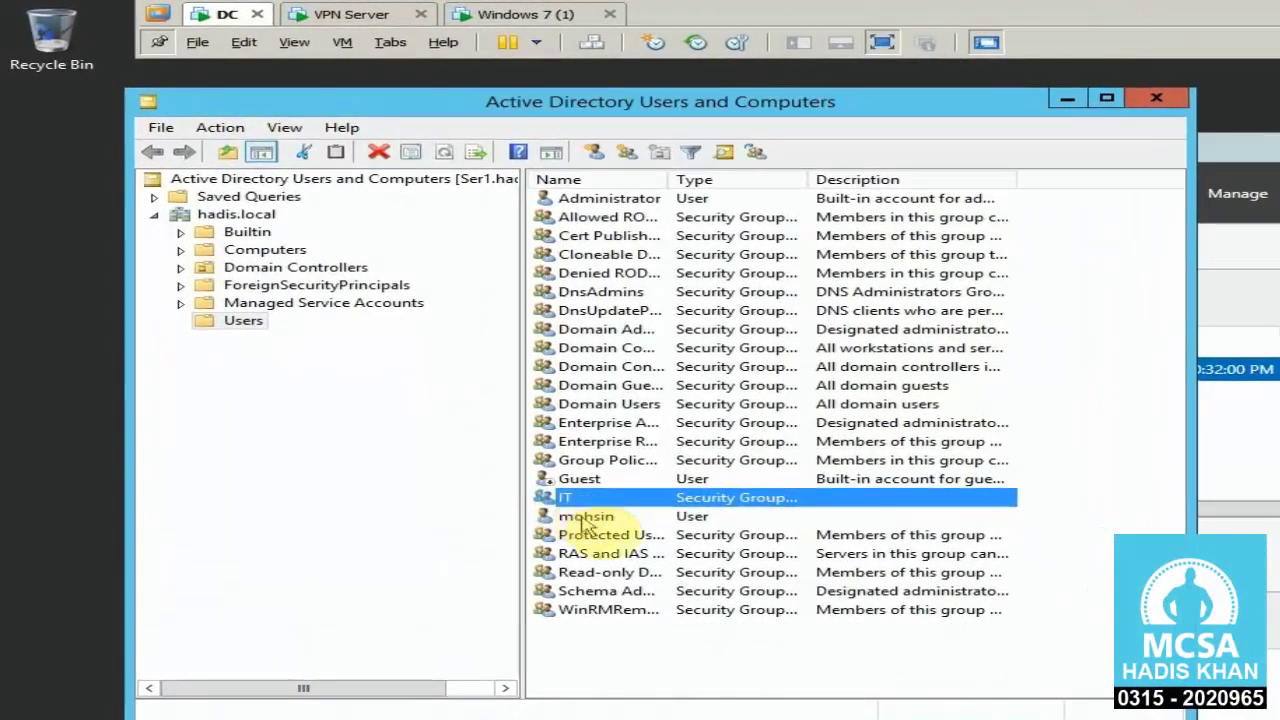
{"action": "left_click", "coordinate": [556, 502]}
{"action": "left_click", "coordinate": [556, 484]}
{"action": "right_click", "coordinate": [575, 503]}
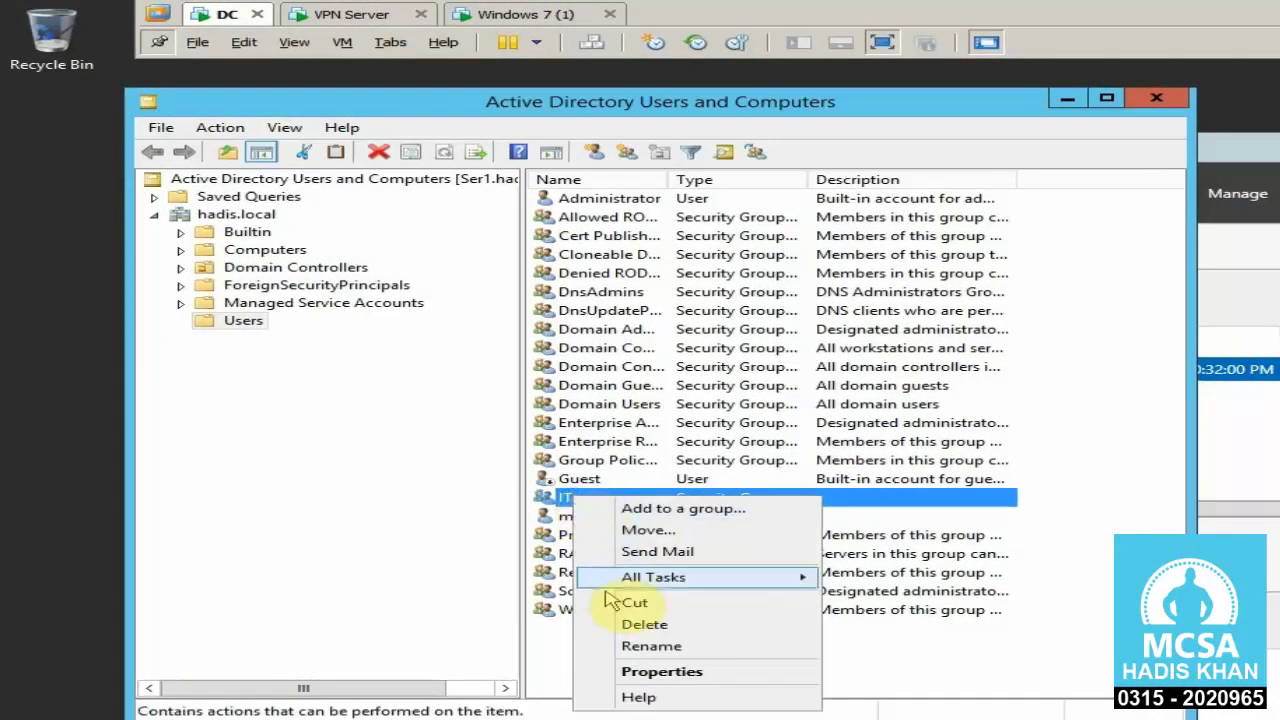
{"action": "left_click", "coordinate": [628, 672]}
{"action": "left_click", "coordinate": [500, 229]}
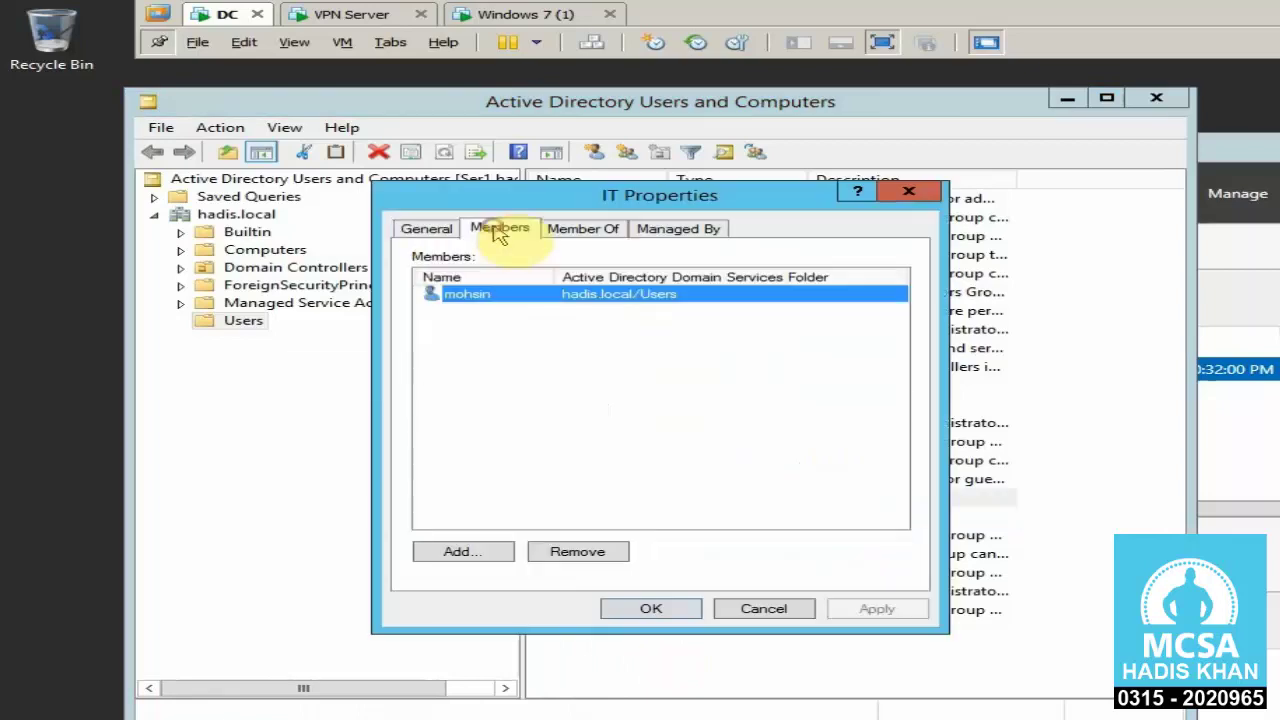
{"action": "left_click", "coordinate": [491, 322]}
Close the IT group properties and the console, then switch to the VPN Server VM
{"action": "left_click", "coordinate": [907, 191]}
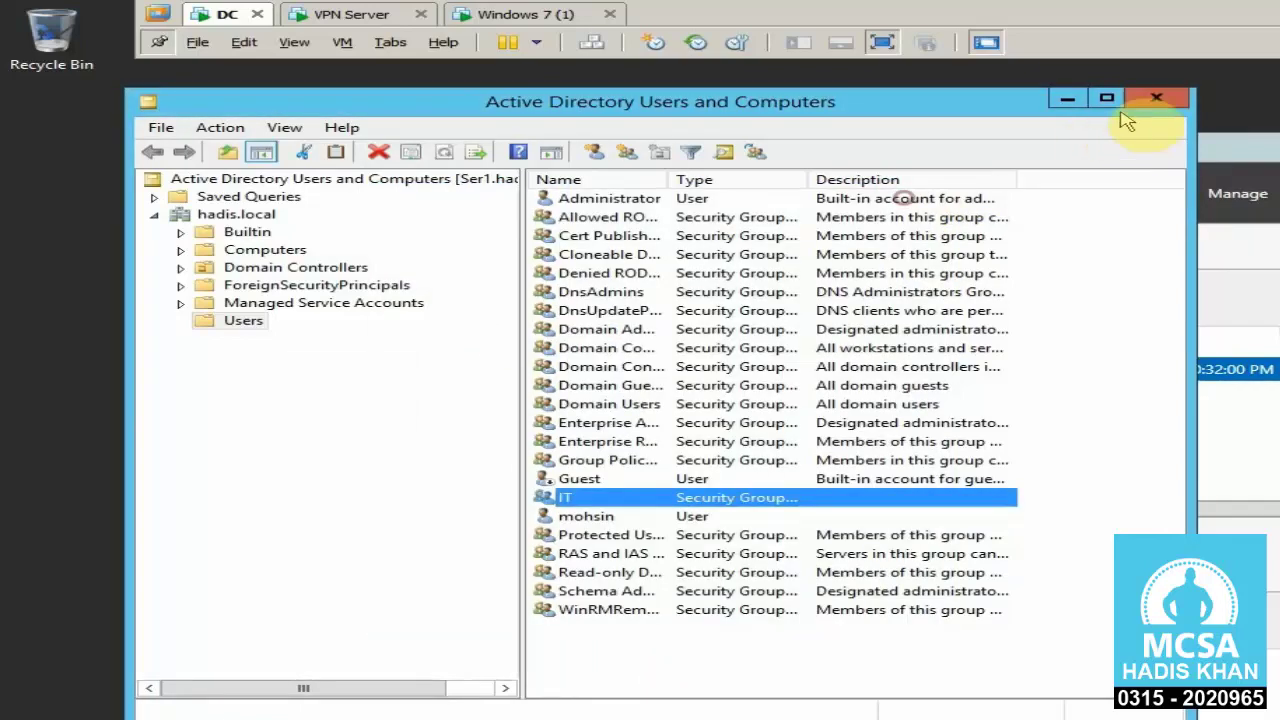
{"action": "left_click", "coordinate": [1154, 99]}
{"action": "left_click", "coordinate": [388, 12]}
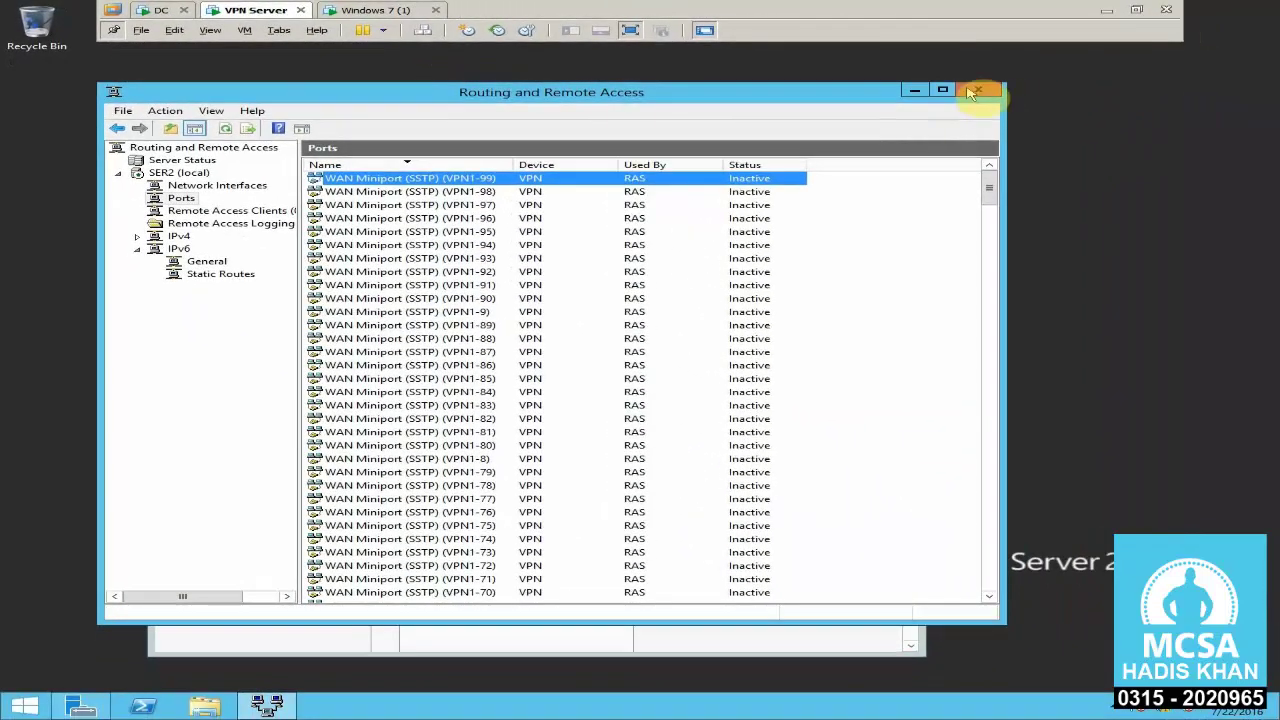
Close RRAS, open the adapter list and check the Public adapter's IPv4 address 11.0.0.50
{"action": "left_click", "coordinate": [984, 95]}
{"action": "right_click", "coordinate": [1172, 708]}
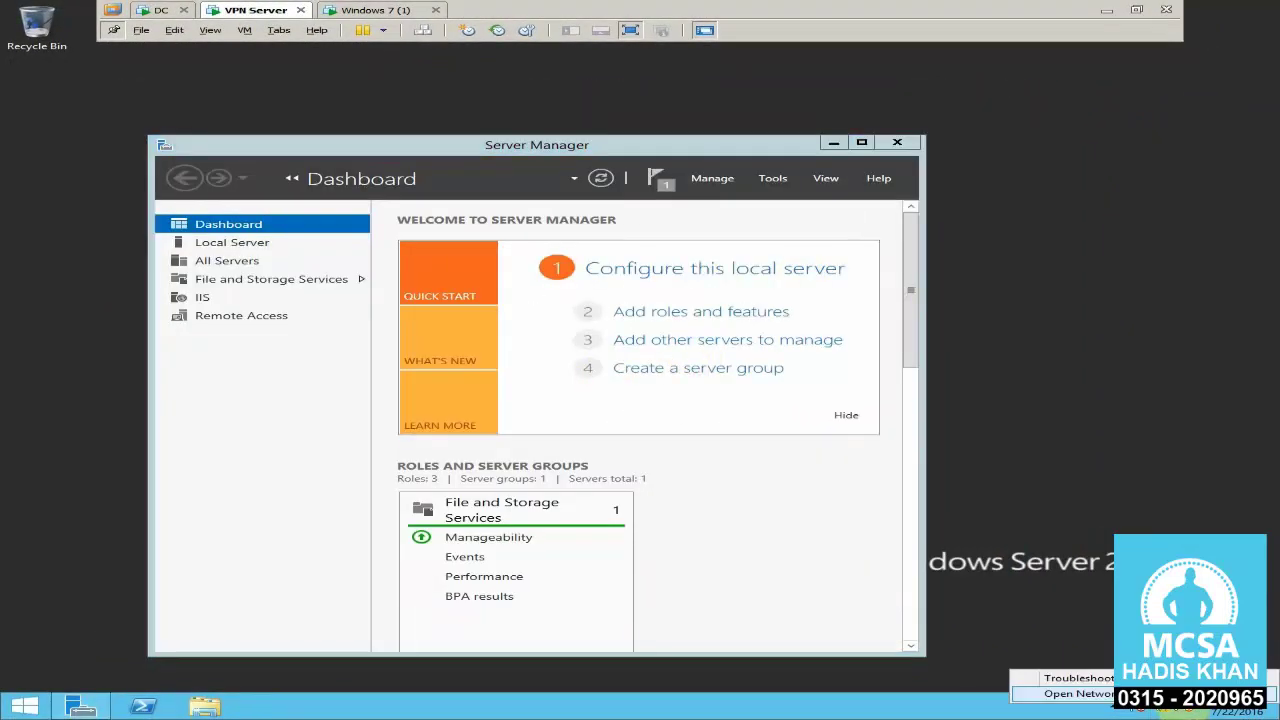
{"action": "left_click", "coordinate": [1040, 691]}
{"action": "left_click", "coordinate": [330, 203]}
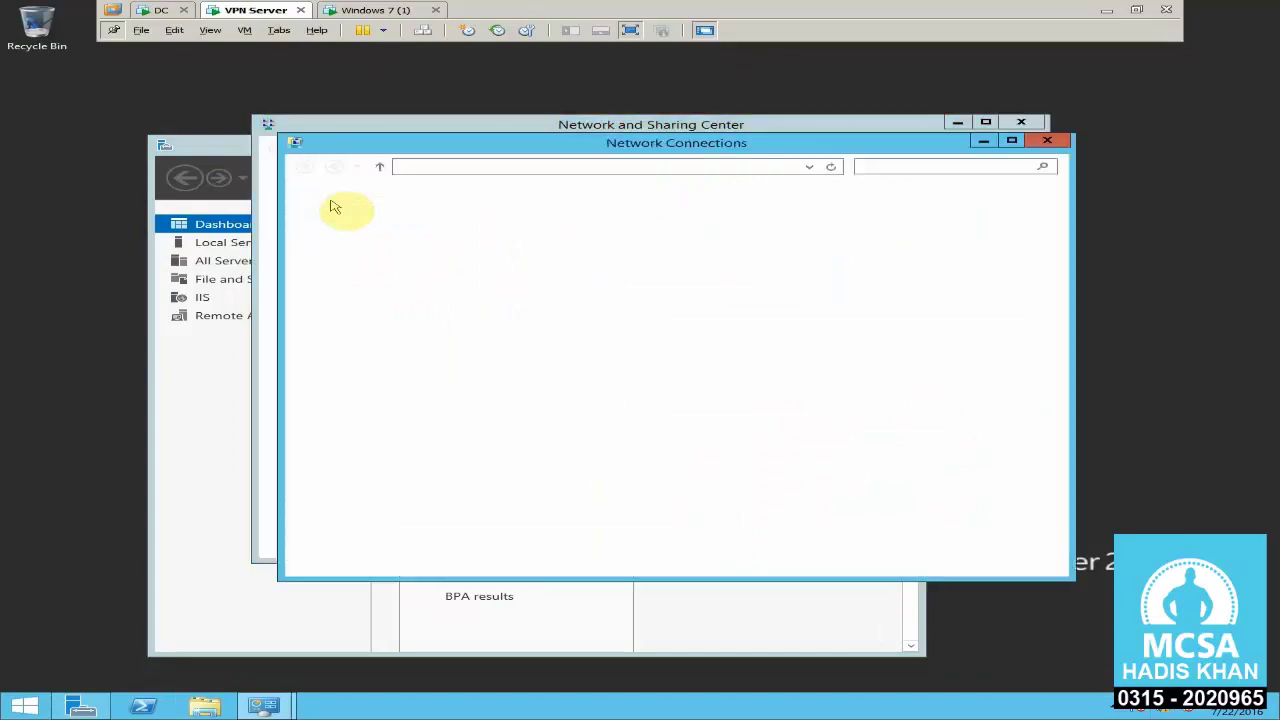
{"action": "left_click", "coordinate": [553, 271]}
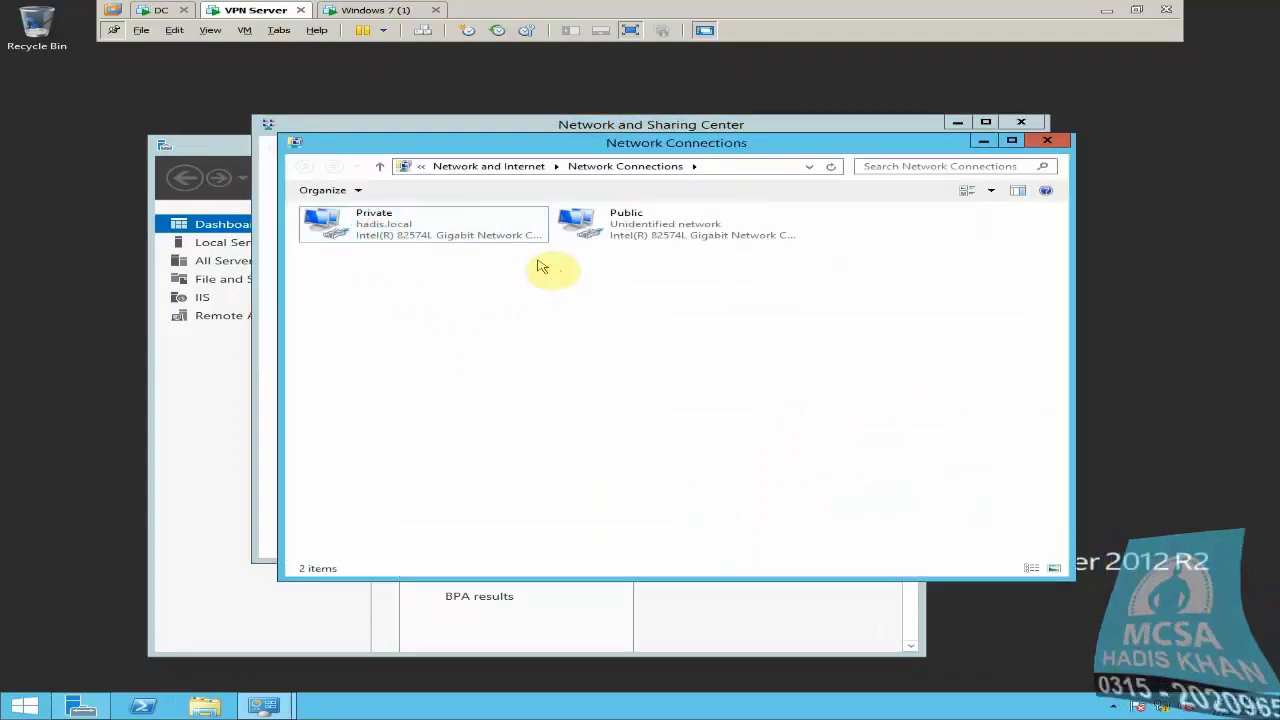
{"action": "right_click", "coordinate": [594, 238]}
{"action": "left_click", "coordinate": [612, 259]}
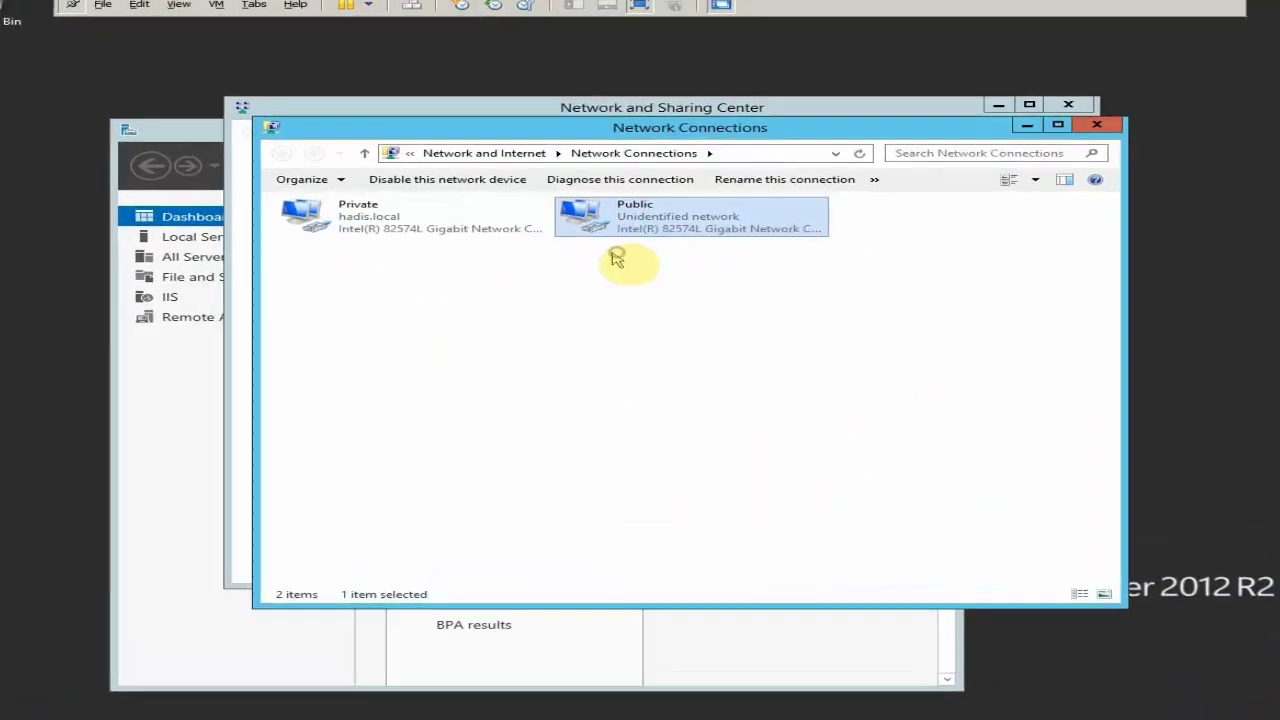
{"action": "left_click", "coordinate": [545, 343]}
{"action": "left_click", "coordinate": [606, 336]}
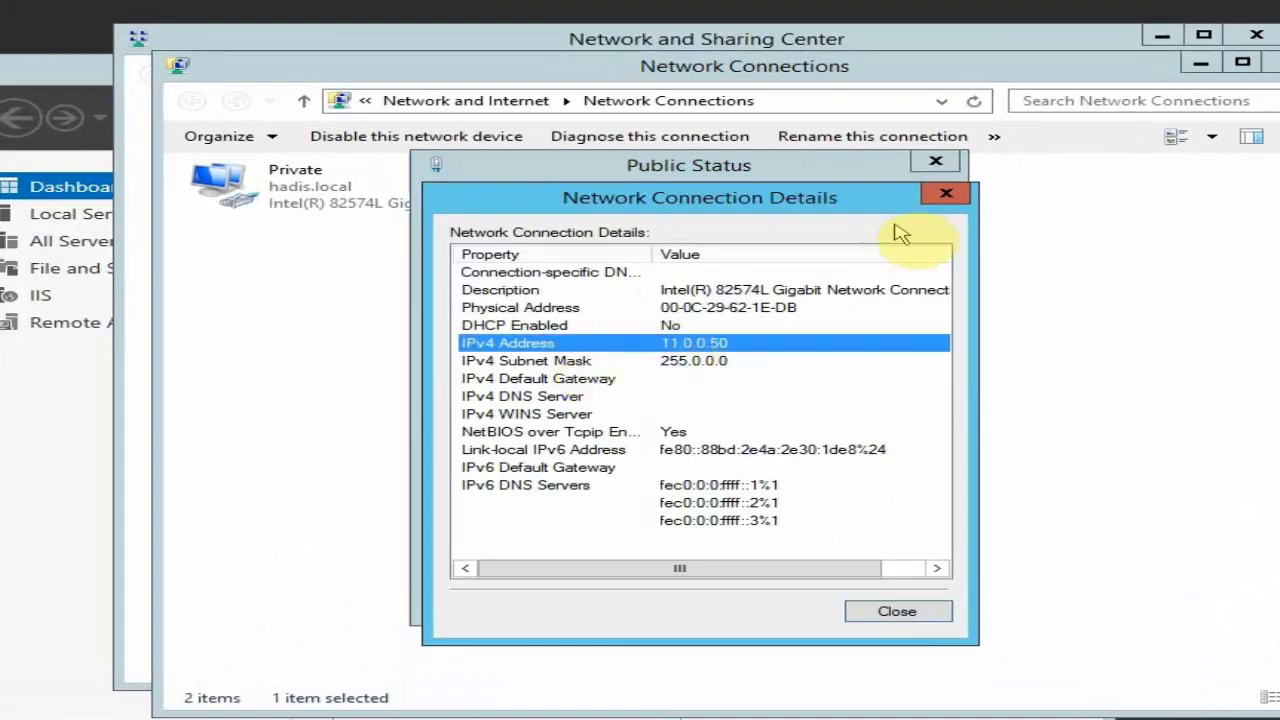
{"action": "left_click", "coordinate": [946, 193]}
{"action": "left_click", "coordinate": [935, 162]}
Check the Private adapter's IPv4 address 10.0.0.11 and DNS server, then close the network windows
{"action": "right_click", "coordinate": [348, 188]}
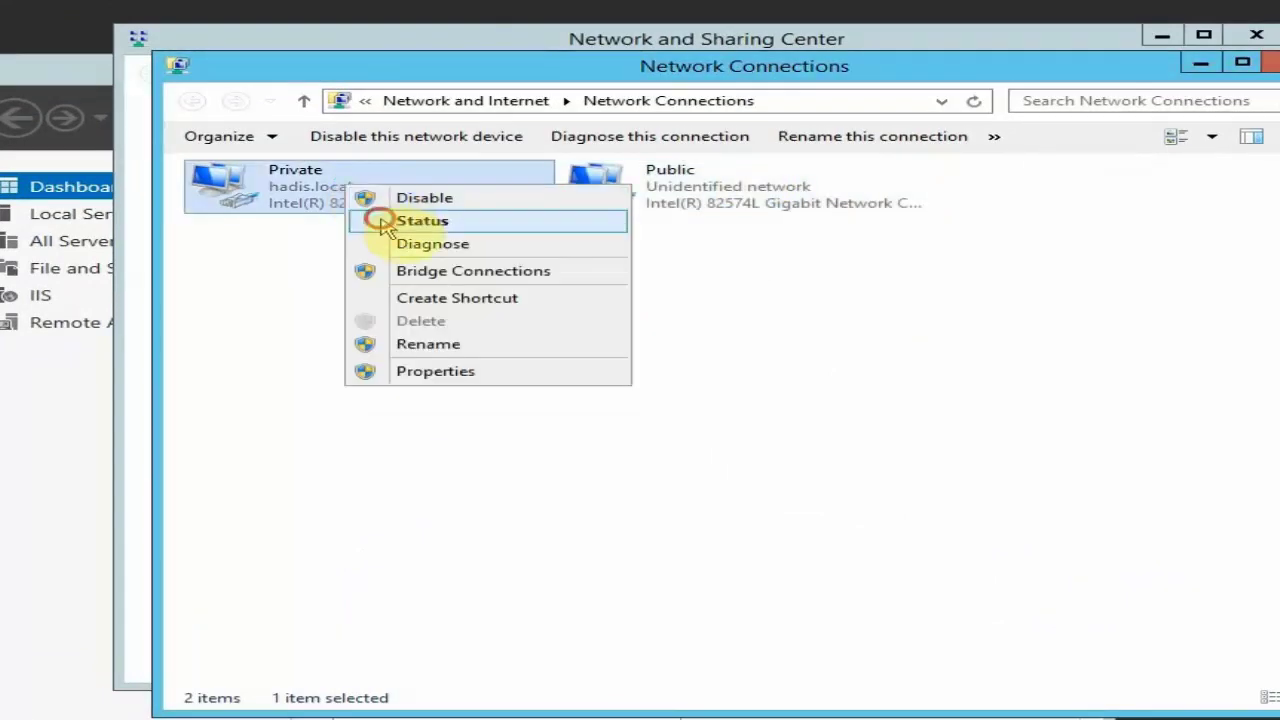
{"action": "left_click", "coordinate": [368, 219]}
{"action": "left_click", "coordinate": [552, 363]}
{"action": "left_click", "coordinate": [608, 342]}
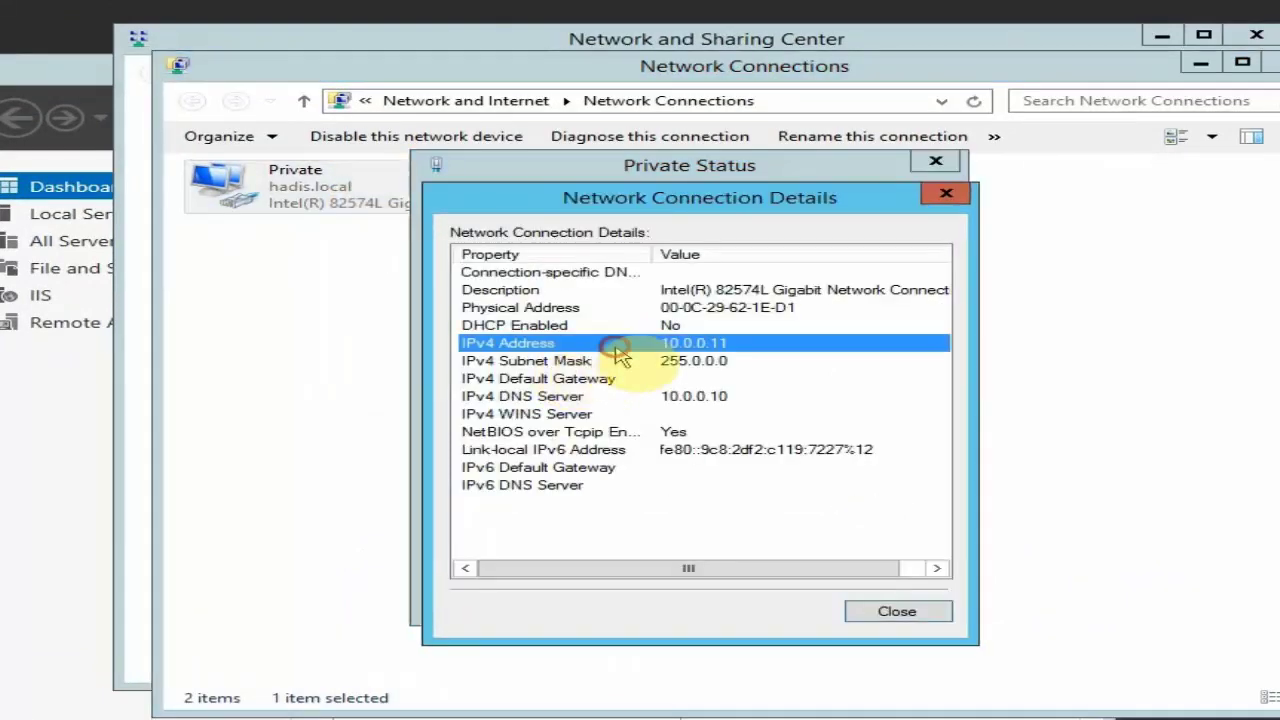
{"action": "left_click", "coordinate": [645, 397]}
{"action": "left_click", "coordinate": [928, 203]}
{"action": "left_click", "coordinate": [918, 167]}
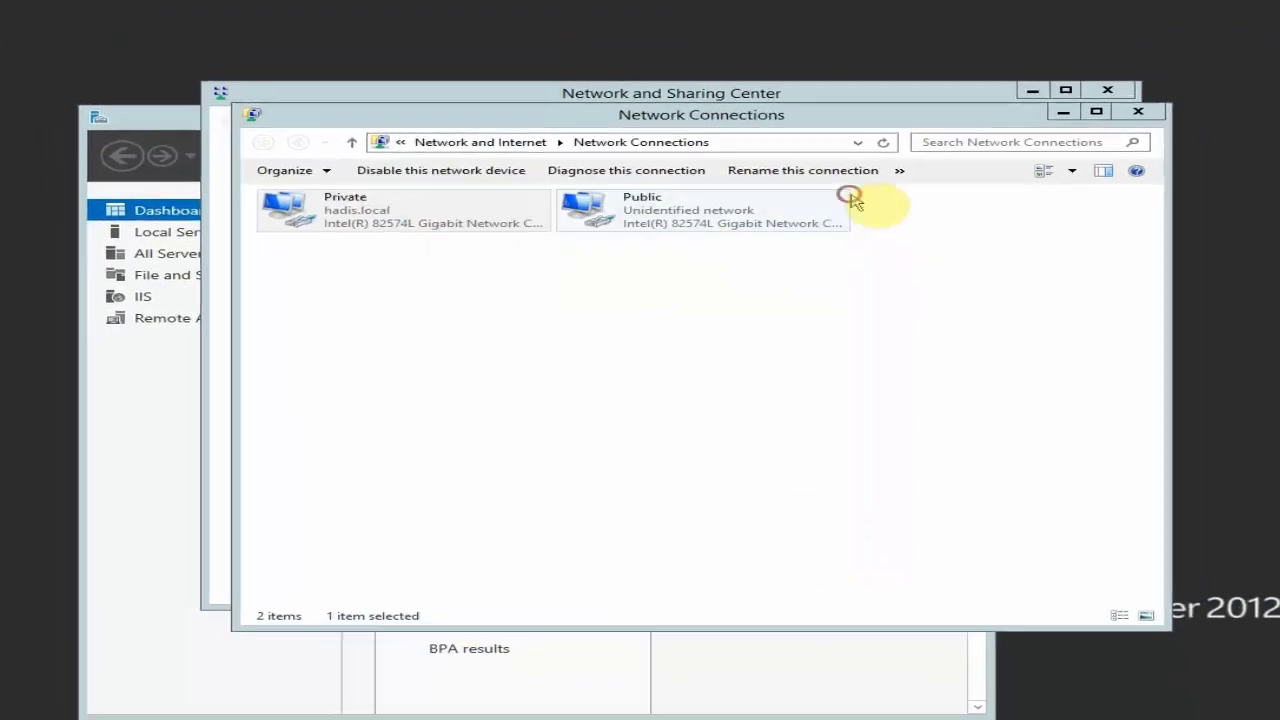
{"action": "left_click", "coordinate": [1262, 72]}
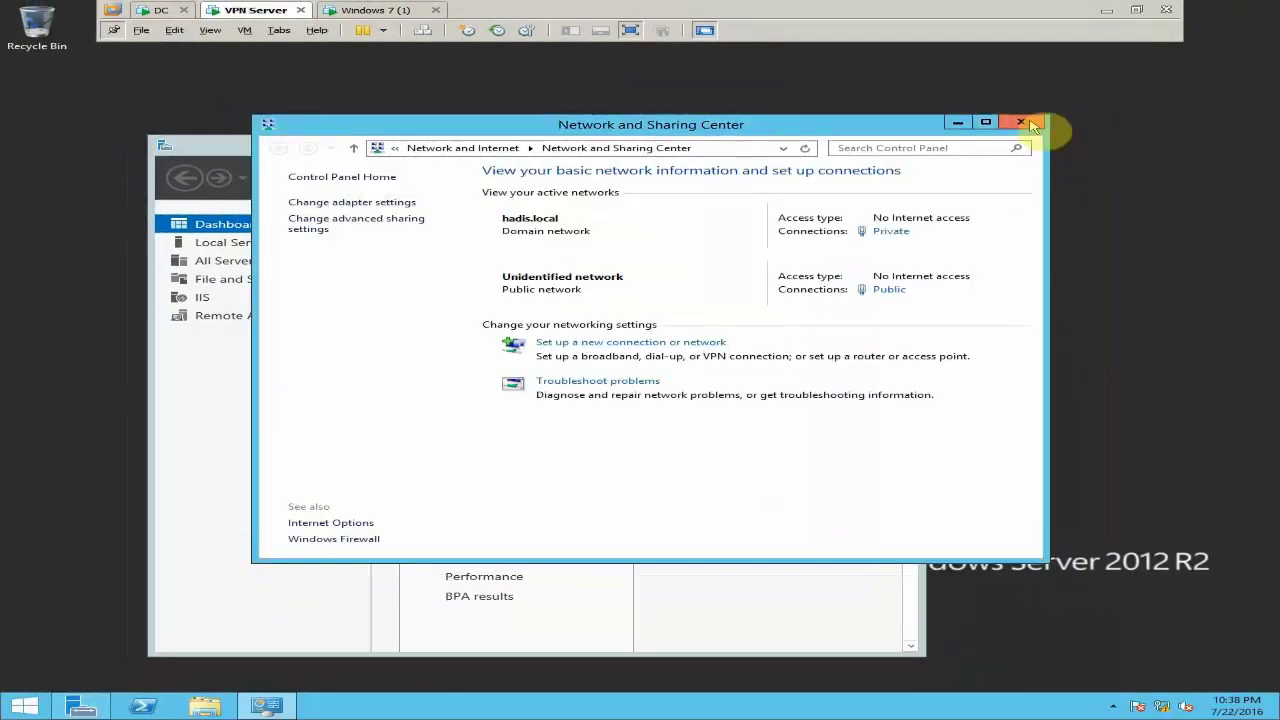
{"action": "left_click", "coordinate": [1031, 123]}
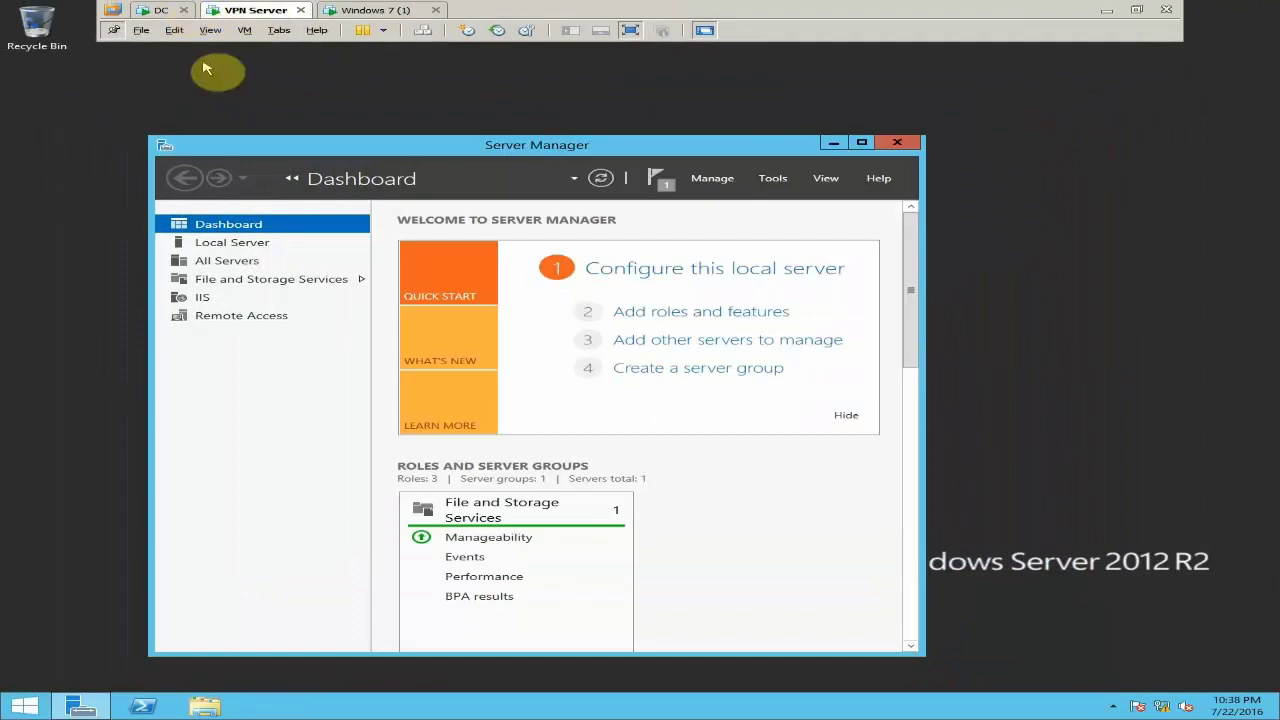
{"action": "left_click", "coordinate": [776, 180]}
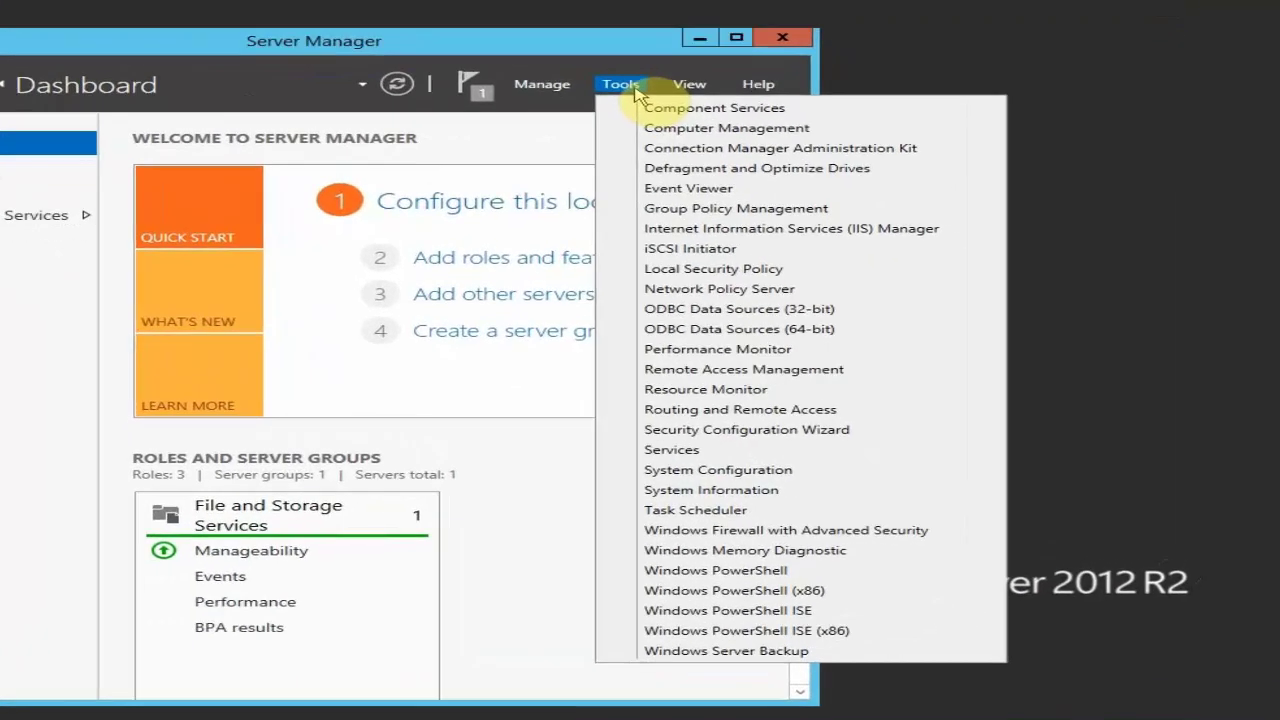
{"action": "left_click", "coordinate": [630, 288]}
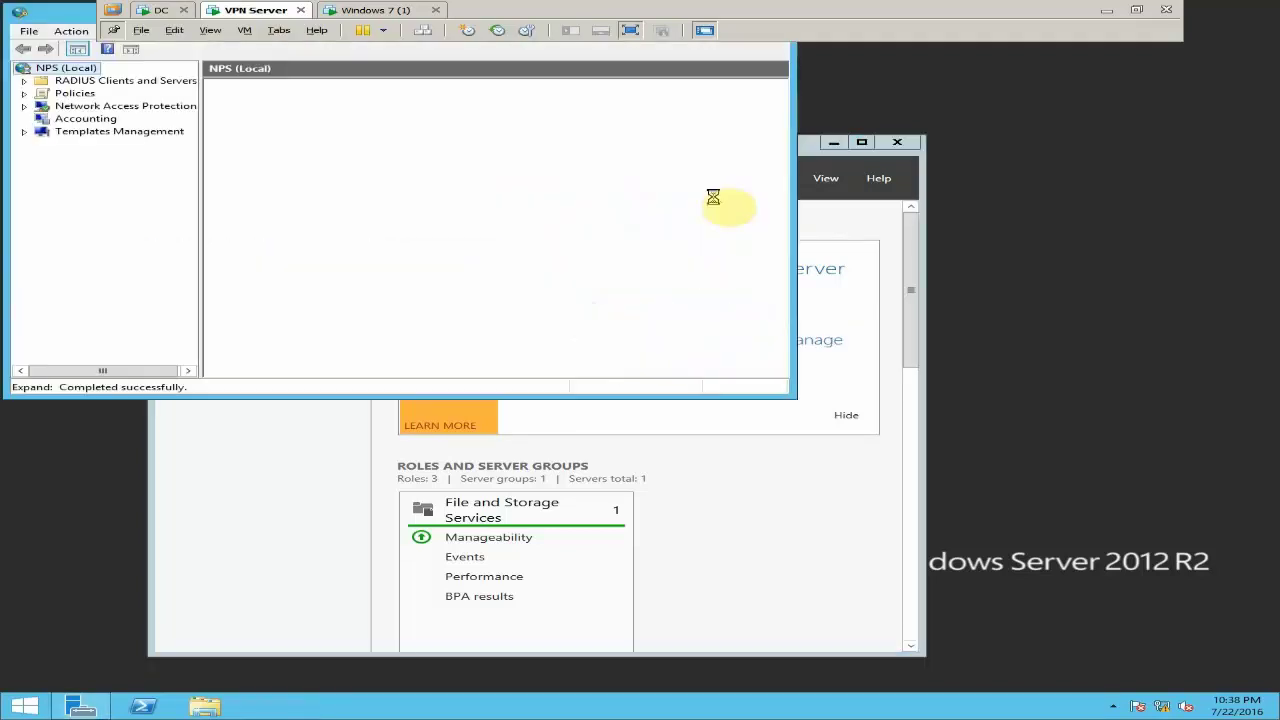
{"action": "left_click", "coordinate": [152, 151]}
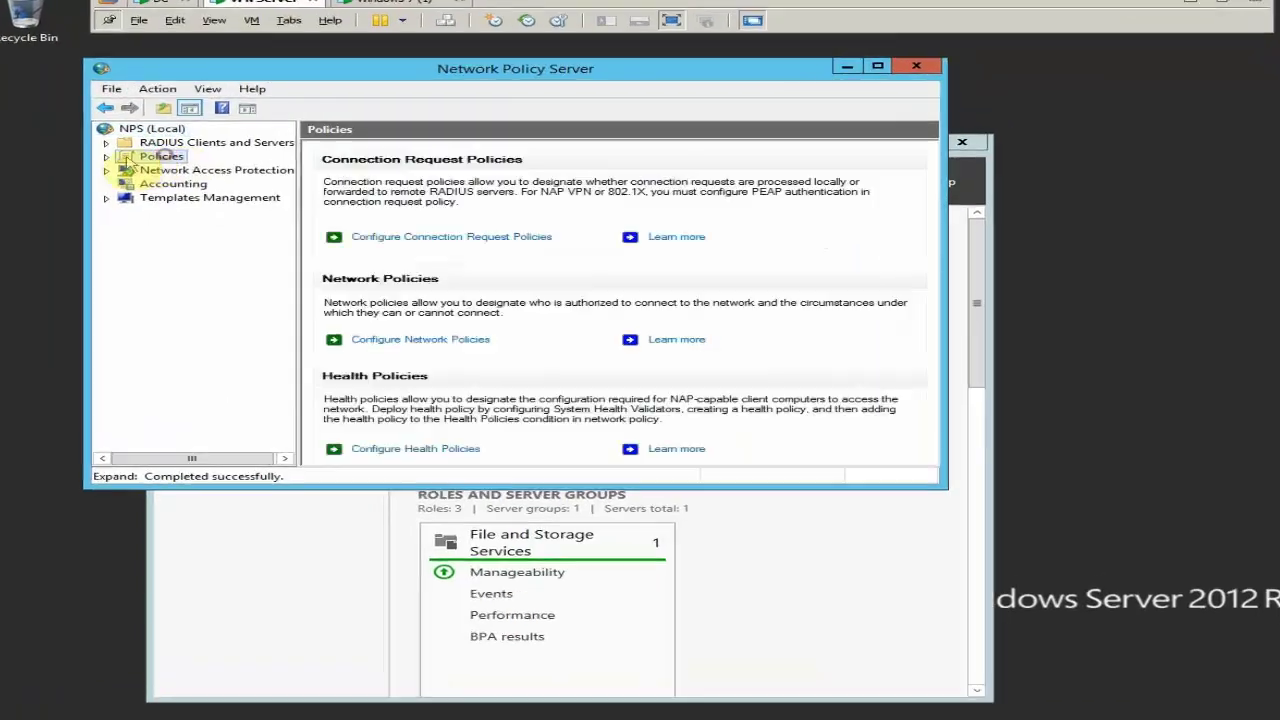
{"action": "left_click", "coordinate": [111, 151]}
{"action": "left_click", "coordinate": [165, 181]}
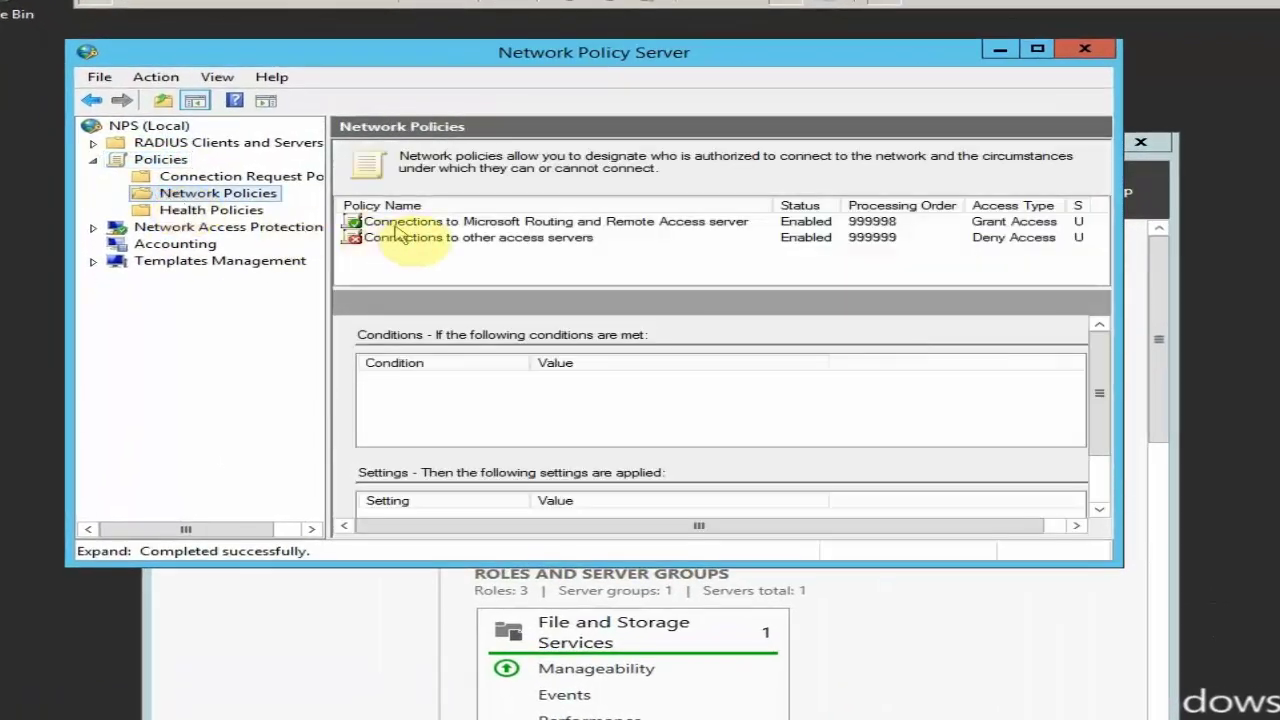
{"action": "left_click", "coordinate": [371, 218]}
{"action": "right_click", "coordinate": [402, 222]}
{"action": "left_click", "coordinate": [465, 362]}
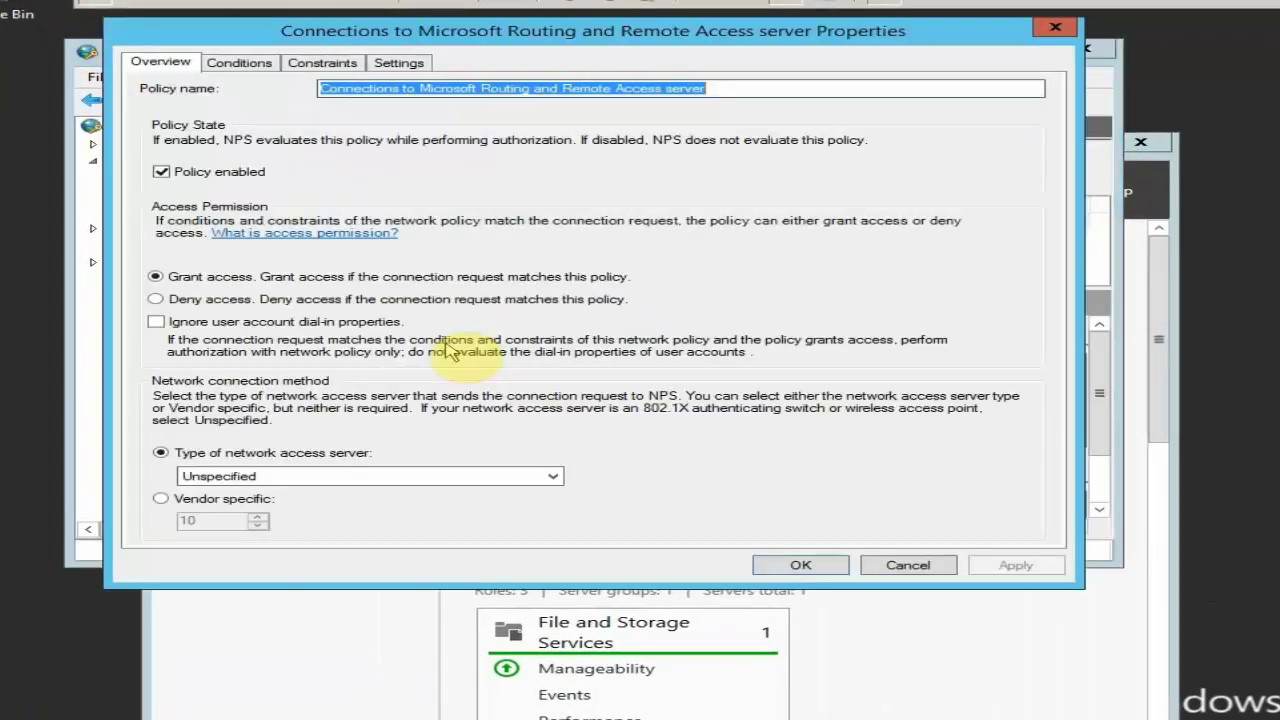
{"action": "left_click", "coordinate": [272, 63]}
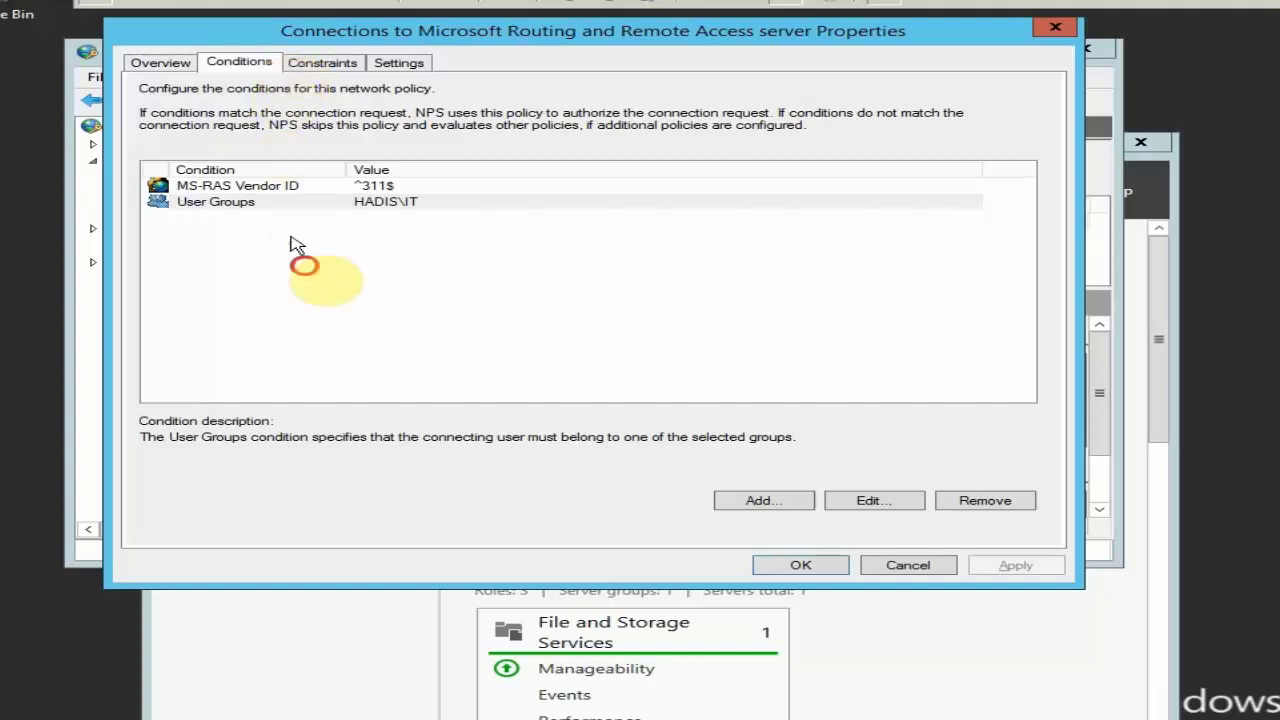
{"action": "left_click", "coordinate": [238, 205]}
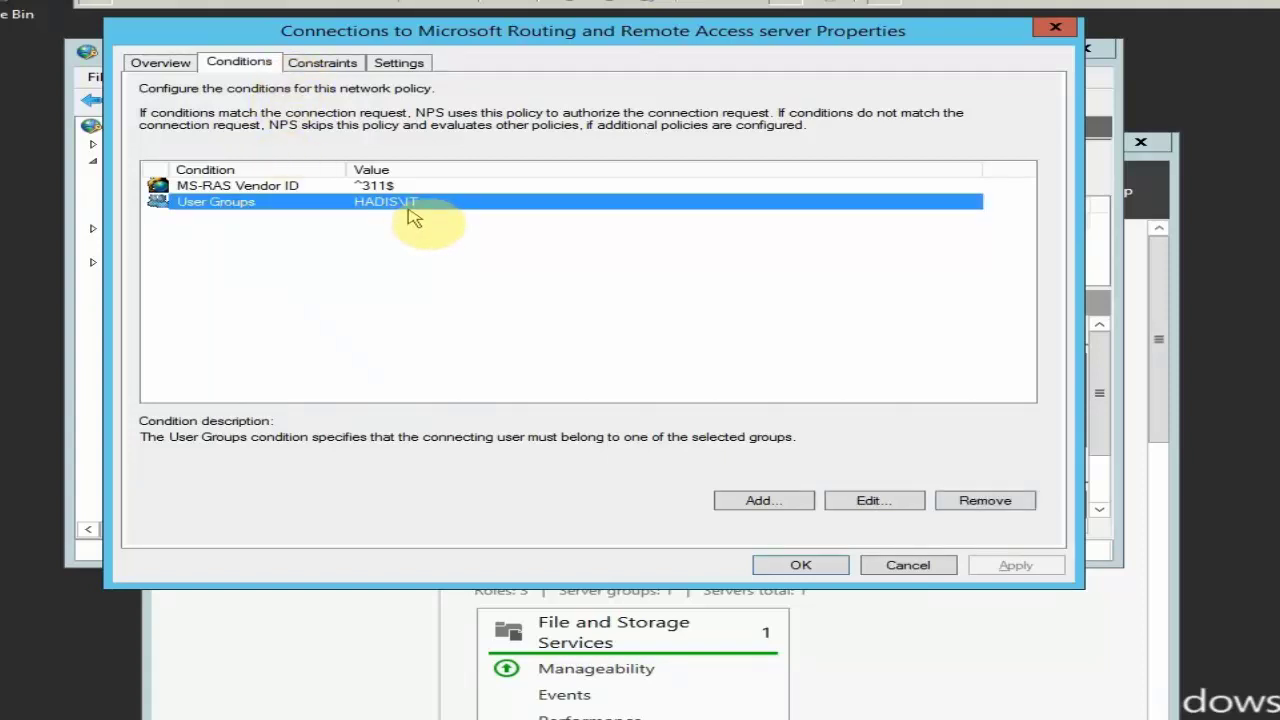
{"action": "left_click", "coordinate": [903, 566]}
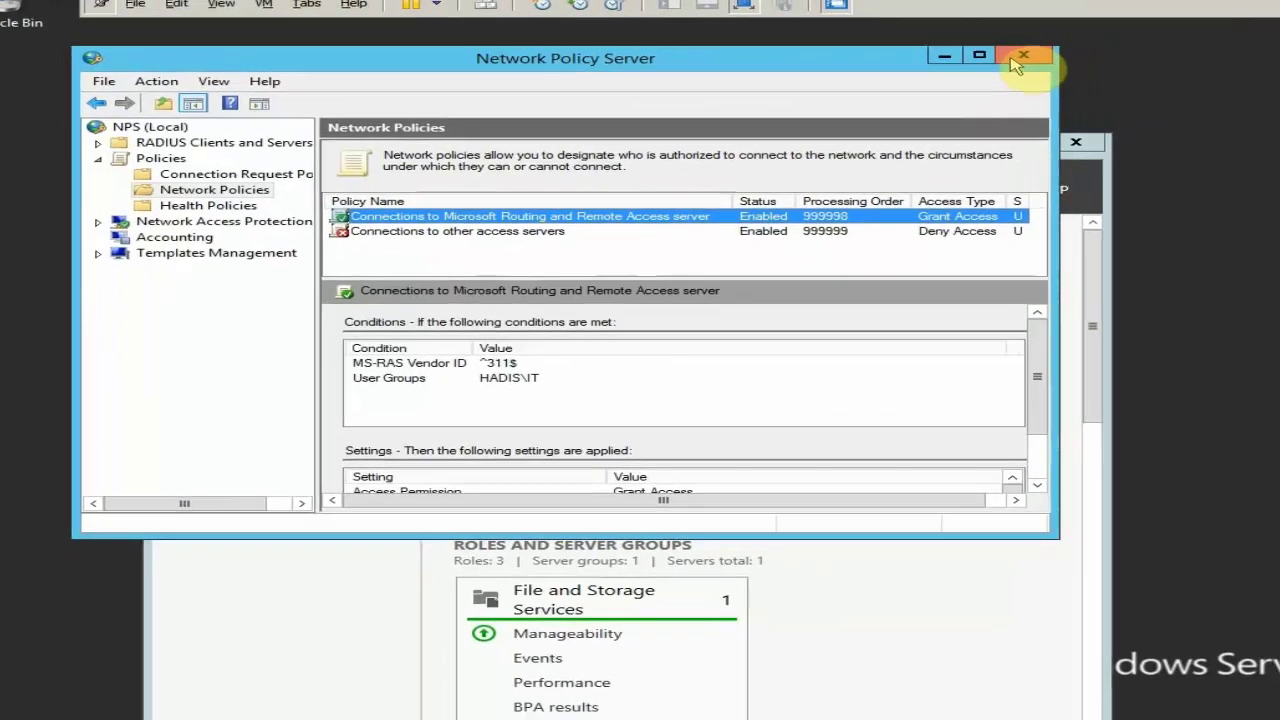
{"action": "left_click", "coordinate": [1020, 57]}
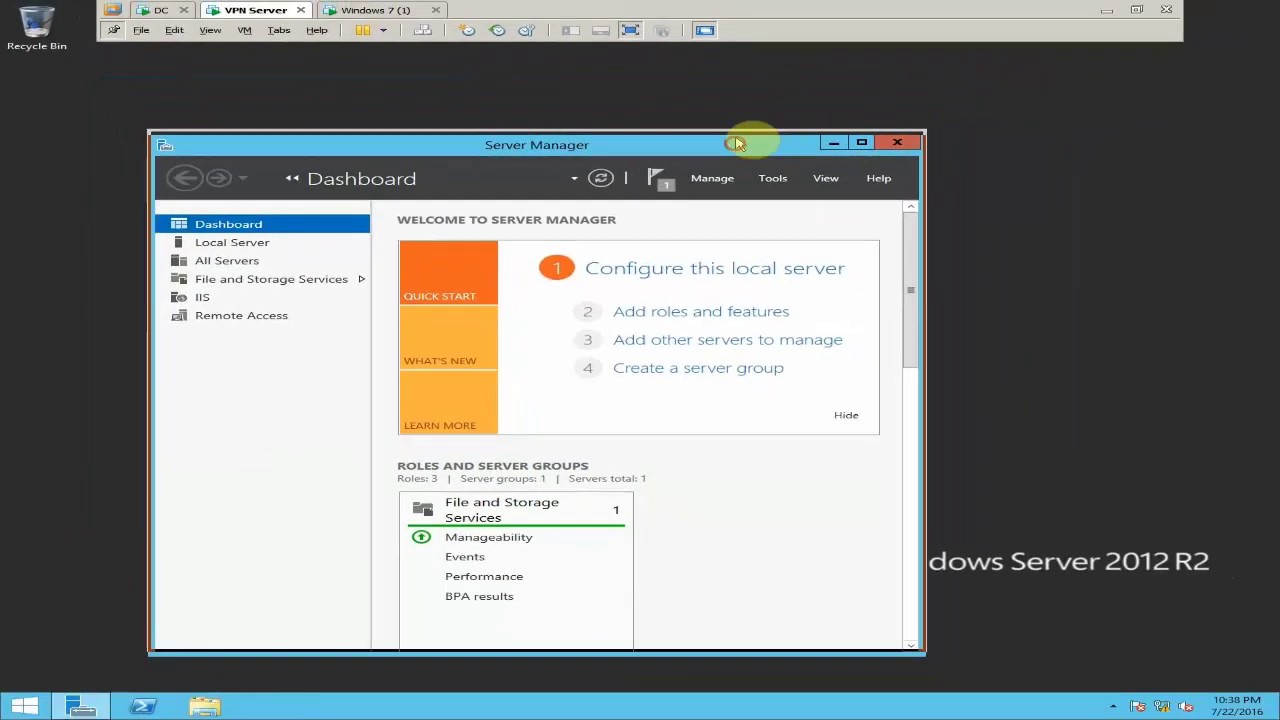
On the Windows 7 VM, open Network and Sharing Center and its adapter list
{"action": "left_click", "coordinate": [395, 17]}
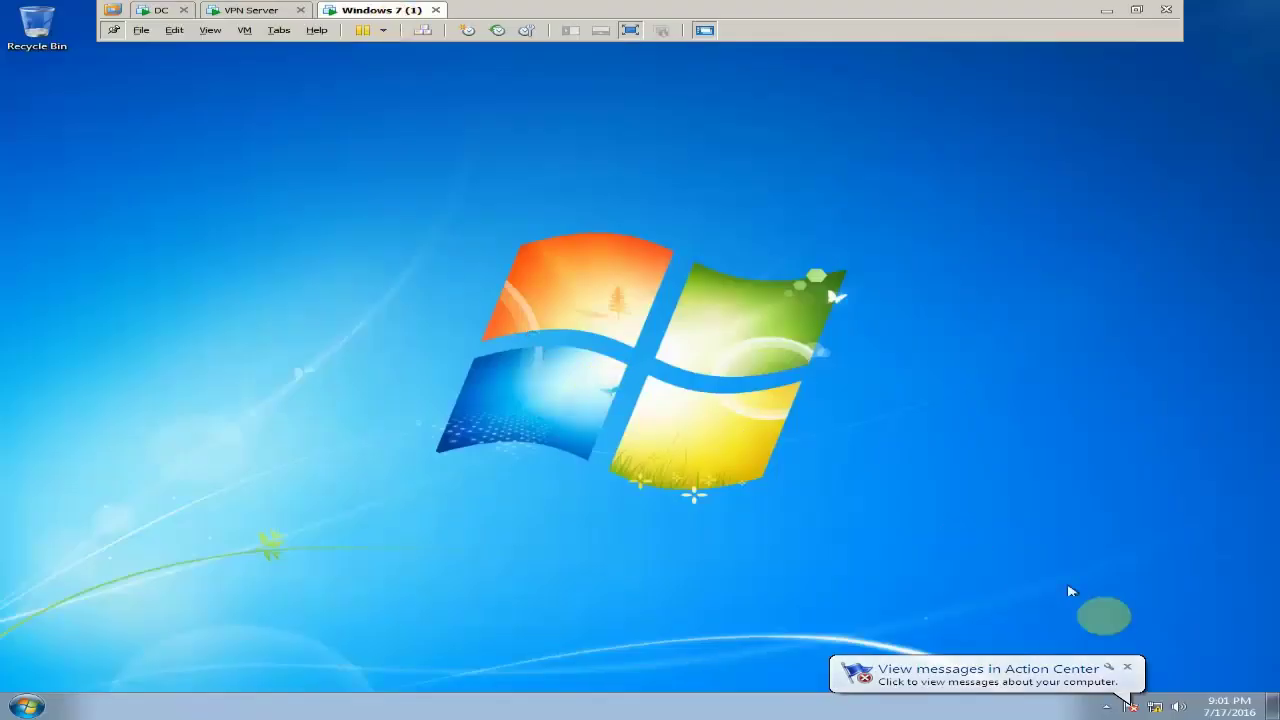
{"action": "right_click", "coordinate": [1160, 706]}
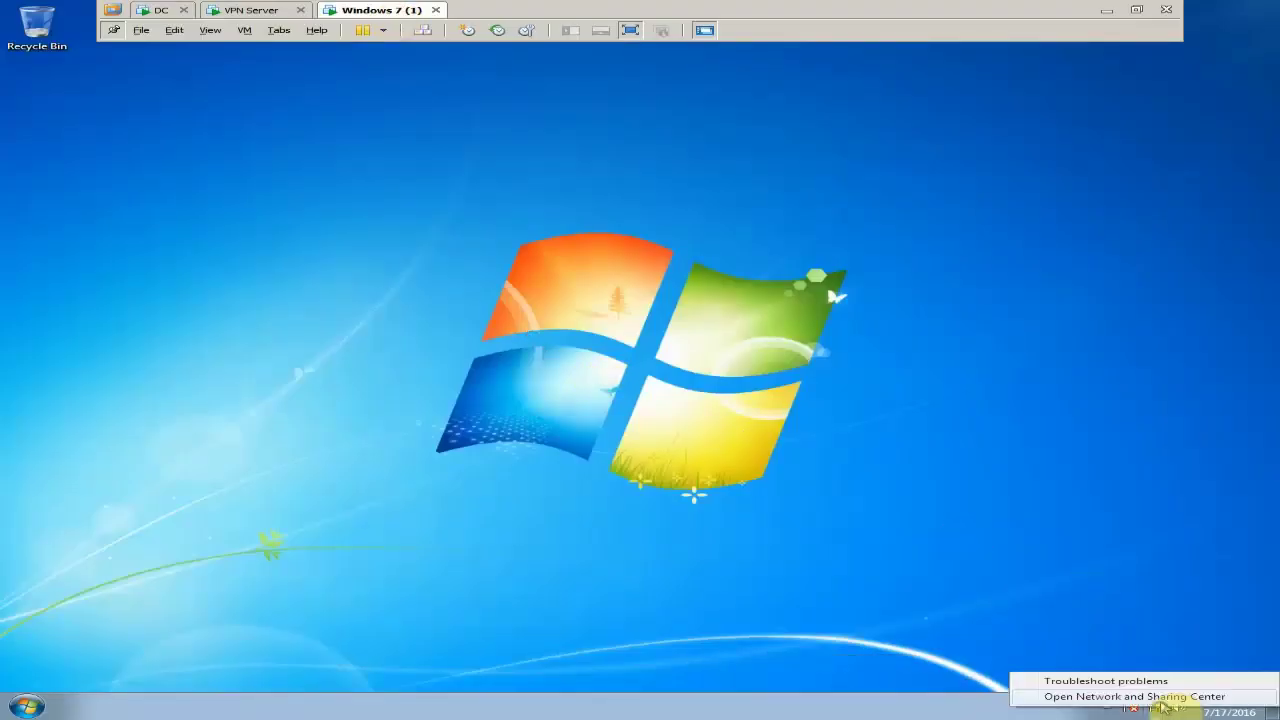
{"action": "left_click", "coordinate": [1165, 699]}
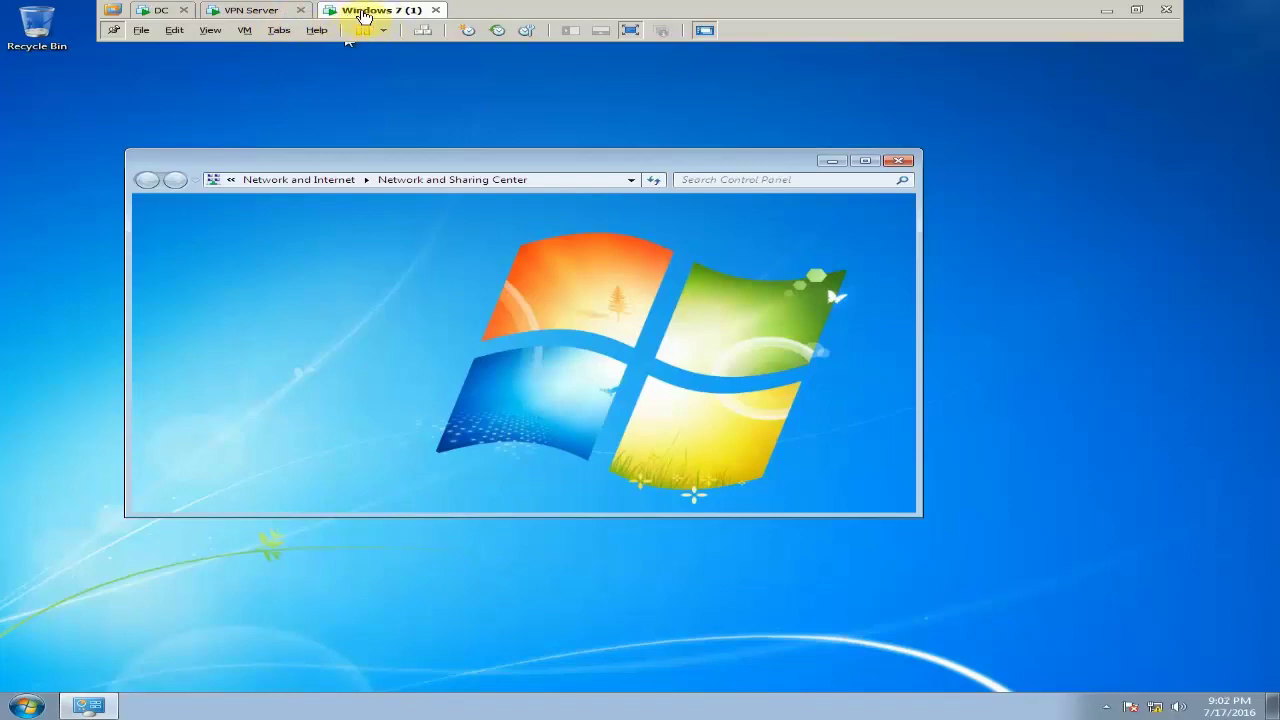
{"action": "left_click", "coordinate": [258, 241]}
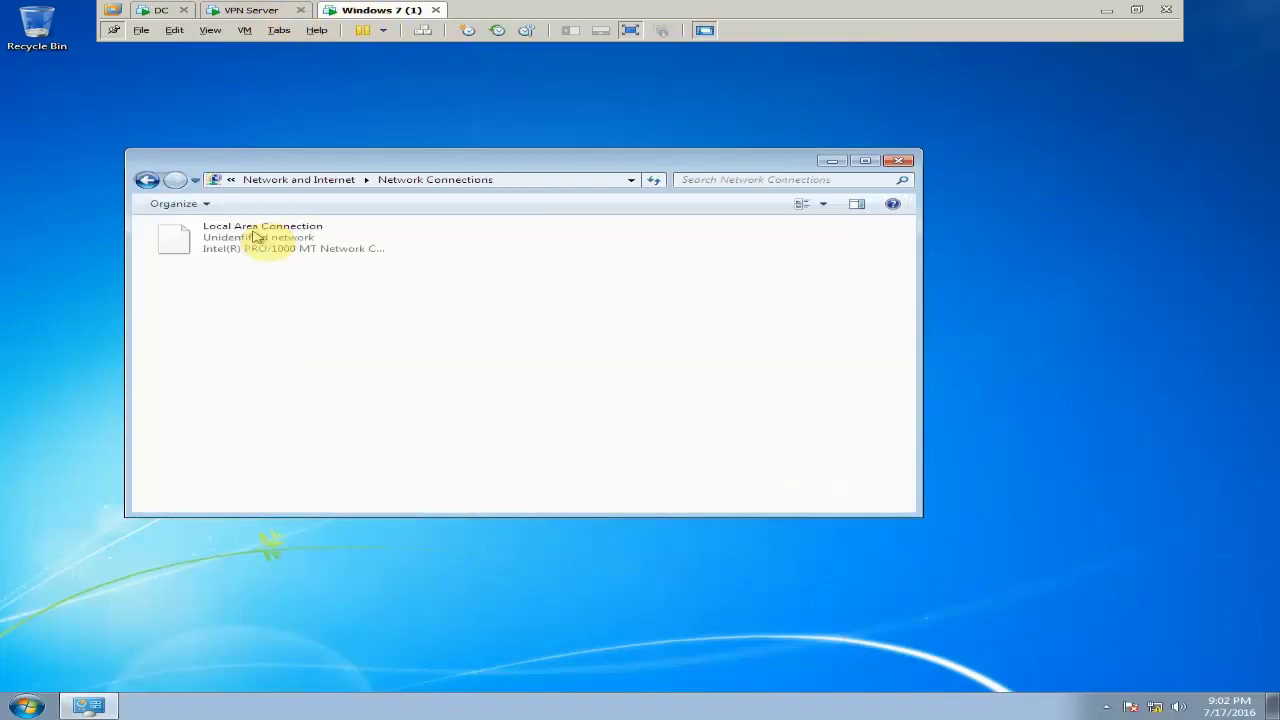
Confirm Local Area Connection's IPv4 address 11.0.0.51 and DNS/WINS entries, then go back
{"action": "right_click", "coordinate": [262, 244]}
{"action": "left_click", "coordinate": [318, 276]}
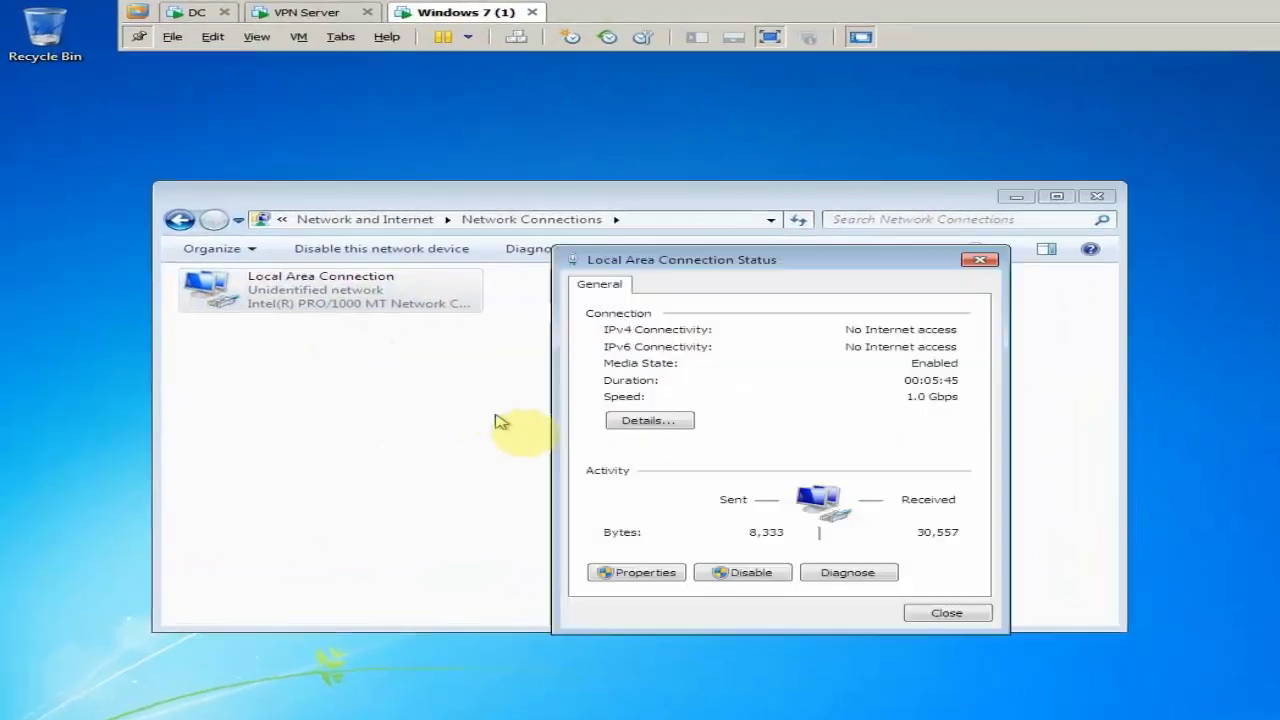
{"action": "left_click", "coordinate": [530, 358]}
{"action": "left_click", "coordinate": [740, 407]}
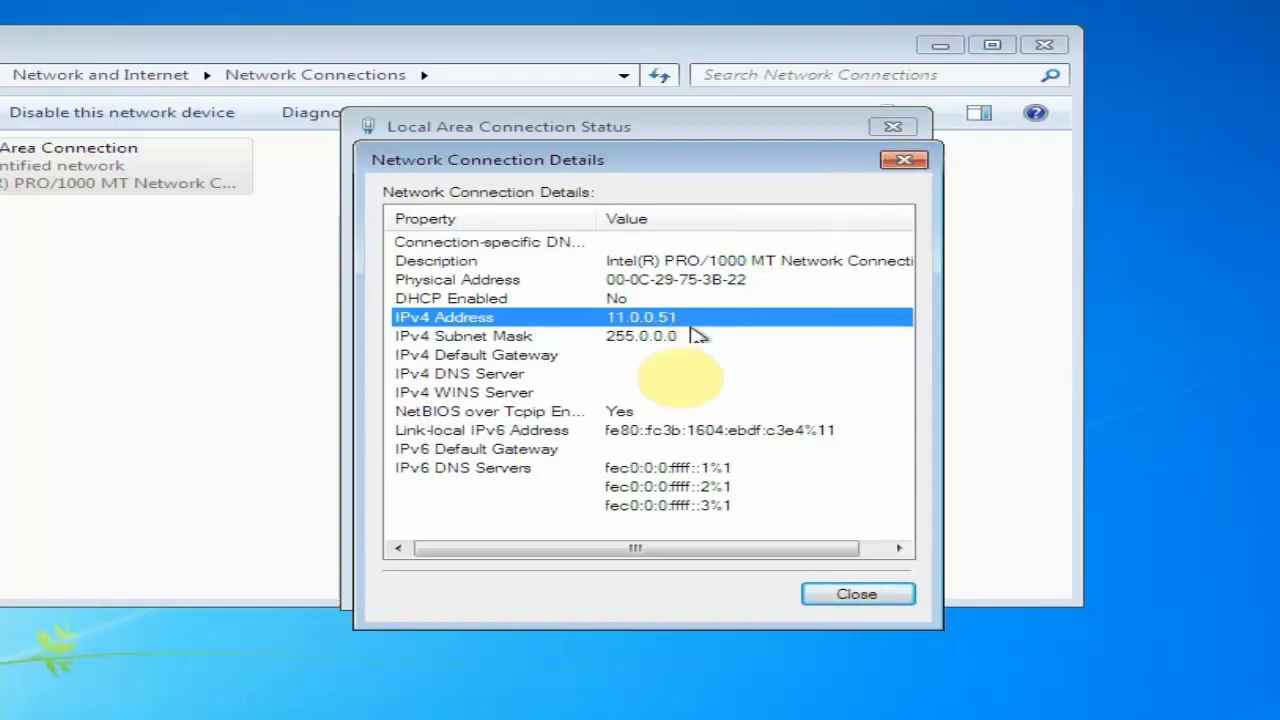
{"action": "left_click", "coordinate": [632, 376]}
{"action": "left_click", "coordinate": [608, 393]}
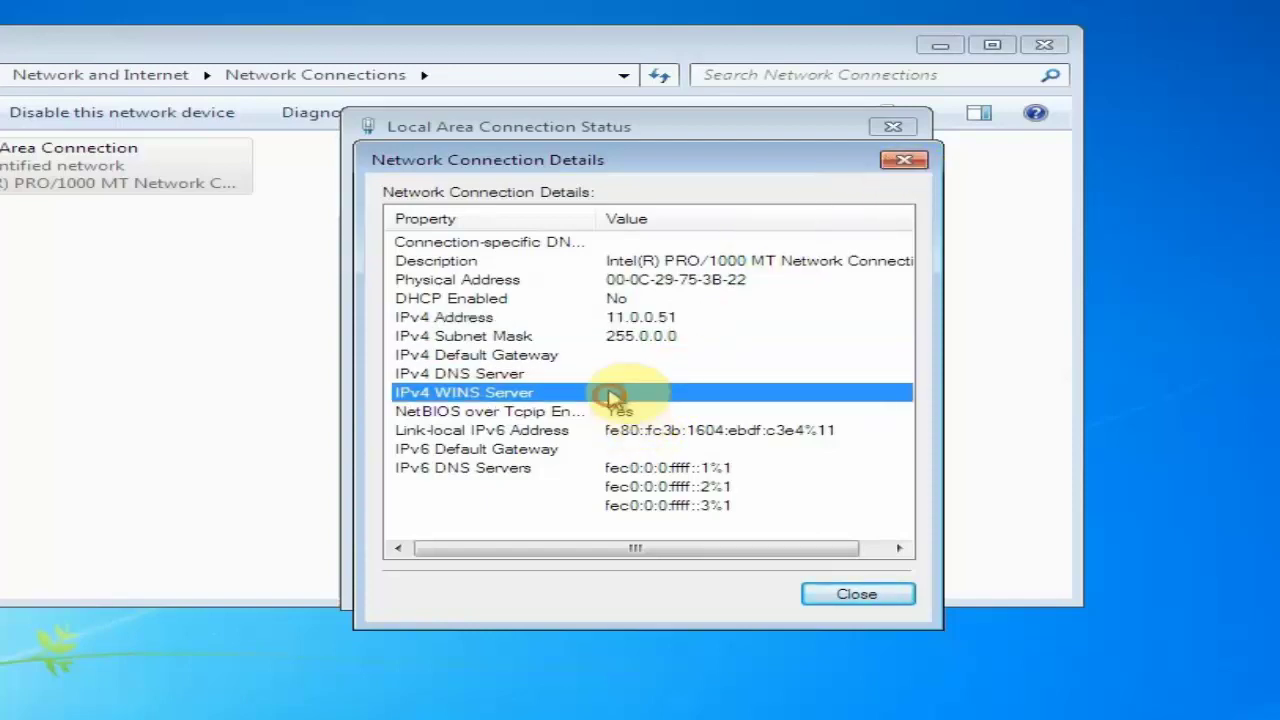
{"action": "left_click", "coordinate": [608, 375]}
{"action": "left_click", "coordinate": [994, 224]}
{"action": "left_click", "coordinate": [984, 189]}
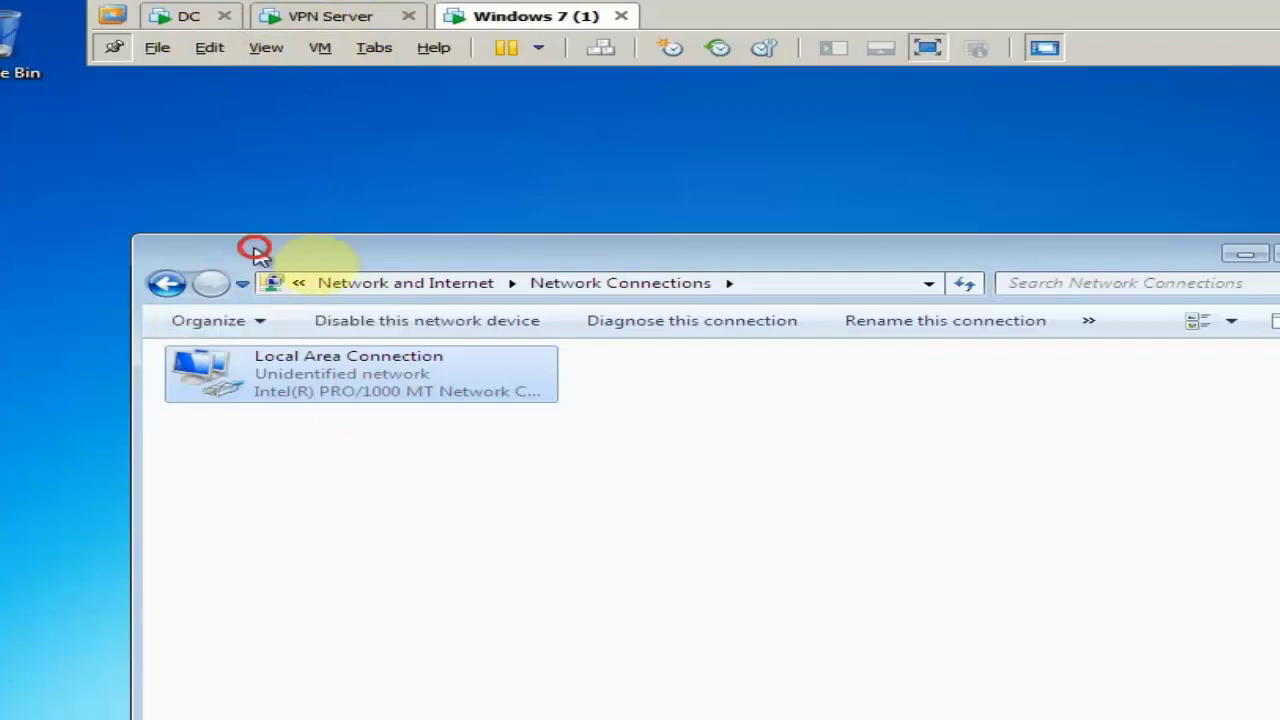
{"action": "left_click_drag", "start_coordinate": [251, 249], "coordinate": [389, 243]}
{"action": "left_click", "coordinate": [301, 273]}
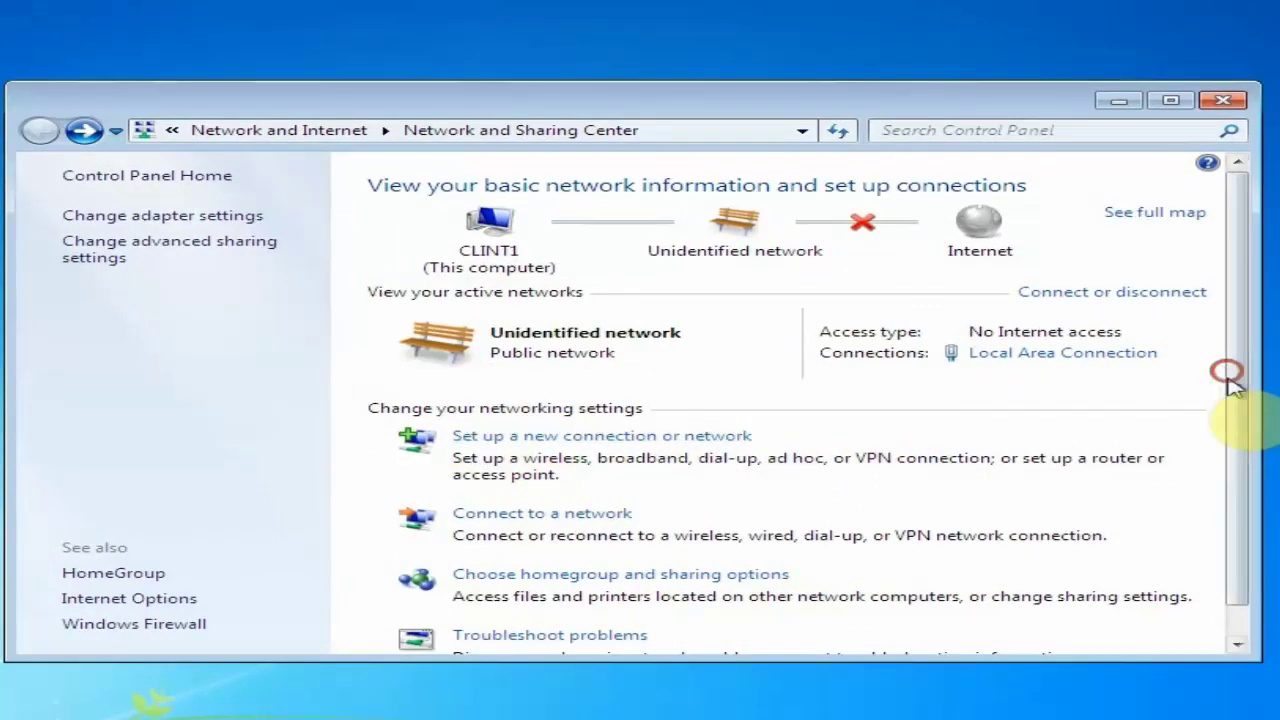
Launch the 'Set up a new connection or network' wizard and pick 'Connect to a workplace'
{"action": "left_click_drag", "start_coordinate": [955, 108], "coordinate": [958, 162]}
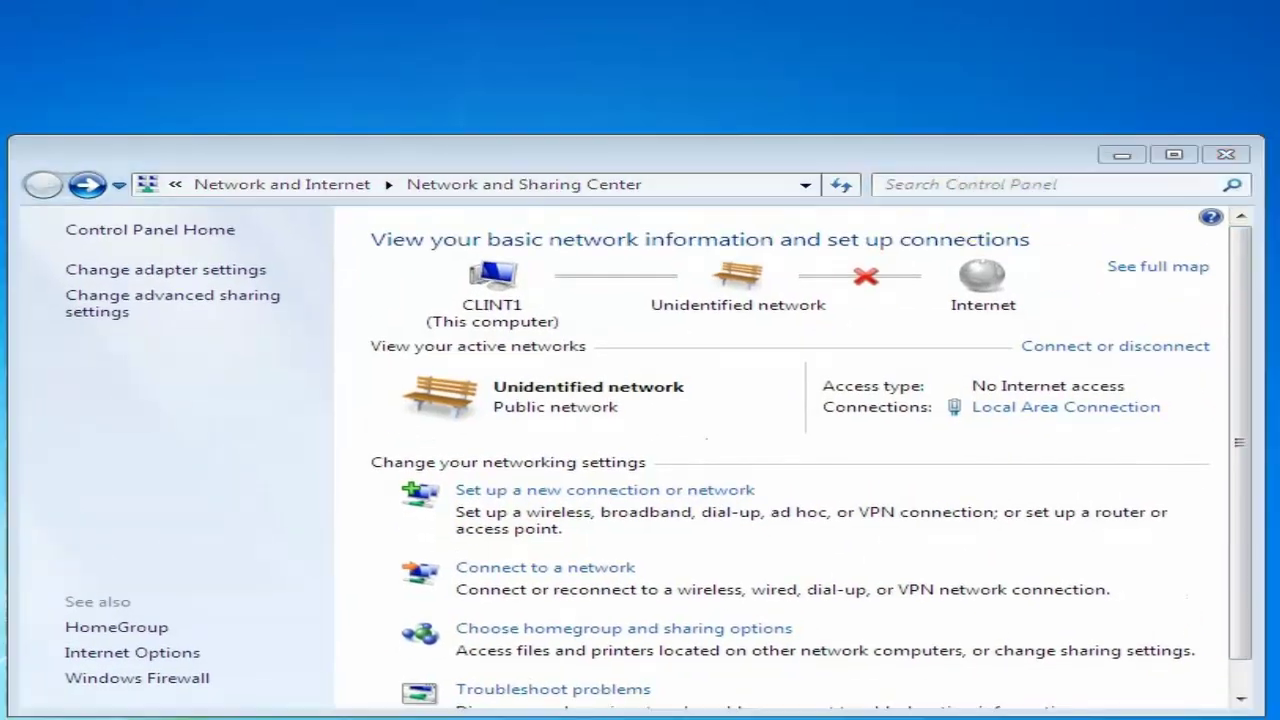
{"action": "left_click_drag", "start_coordinate": [823, 153], "coordinate": [828, 128]}
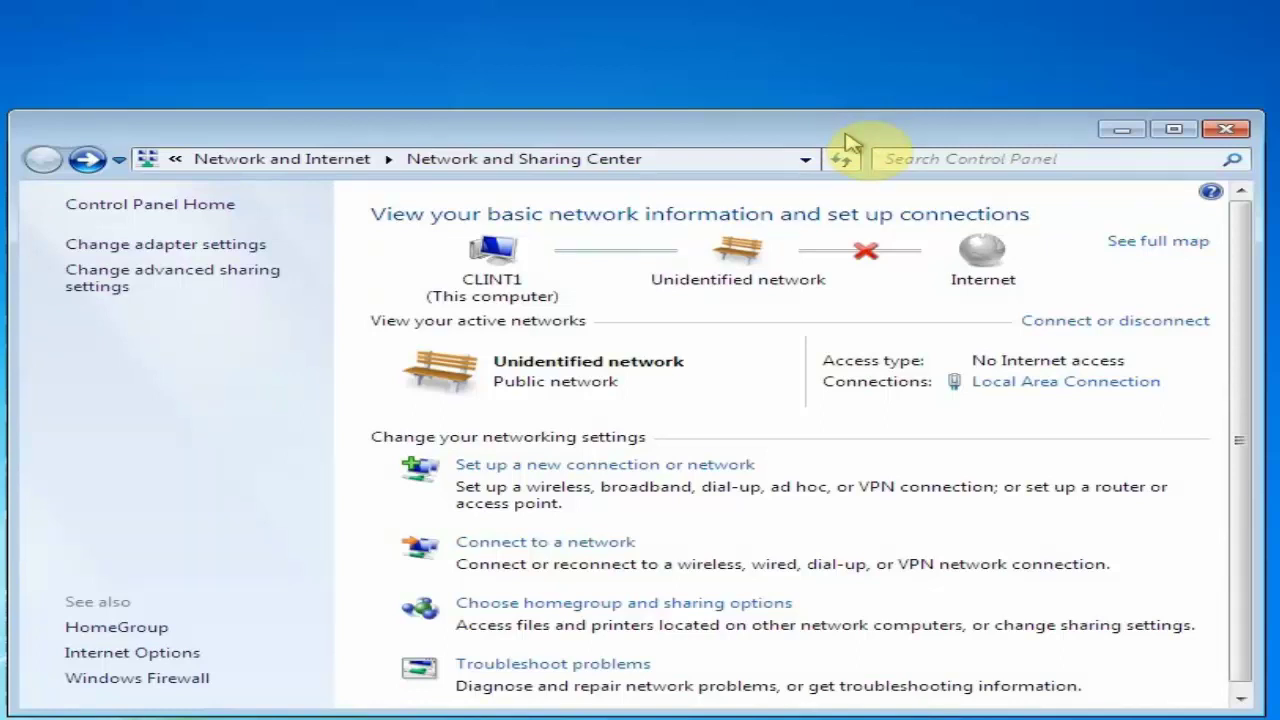
{"action": "left_click", "coordinate": [598, 468]}
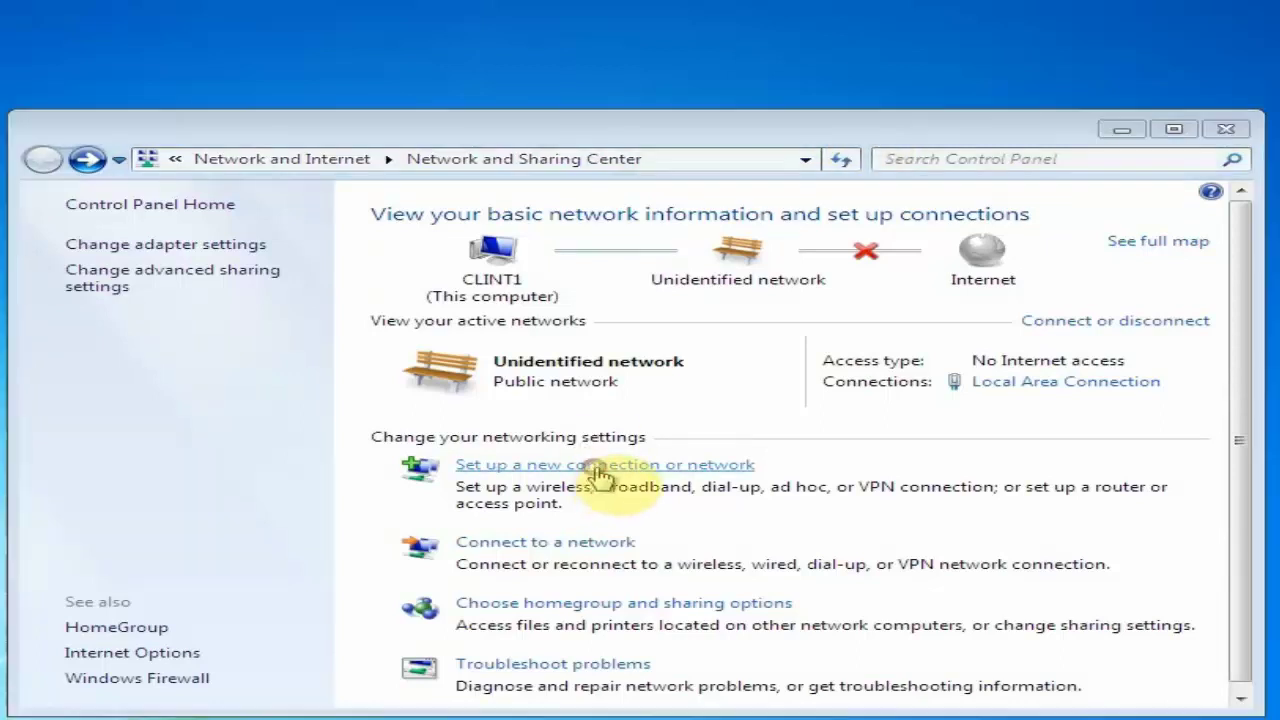
{"action": "left_click", "coordinate": [480, 430]}
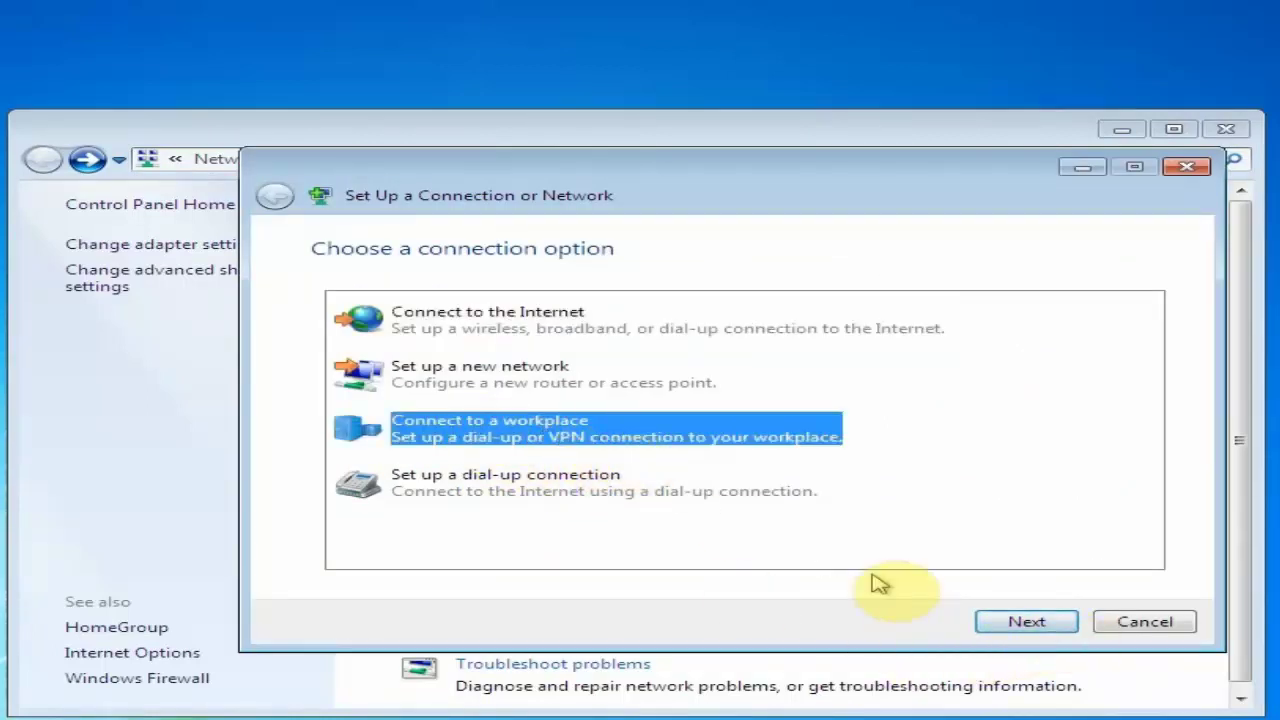
Choose a VPN to 11.0.0.50 named hadis.local, allowing other people to use it
{"action": "left_click", "coordinate": [1062, 628]}
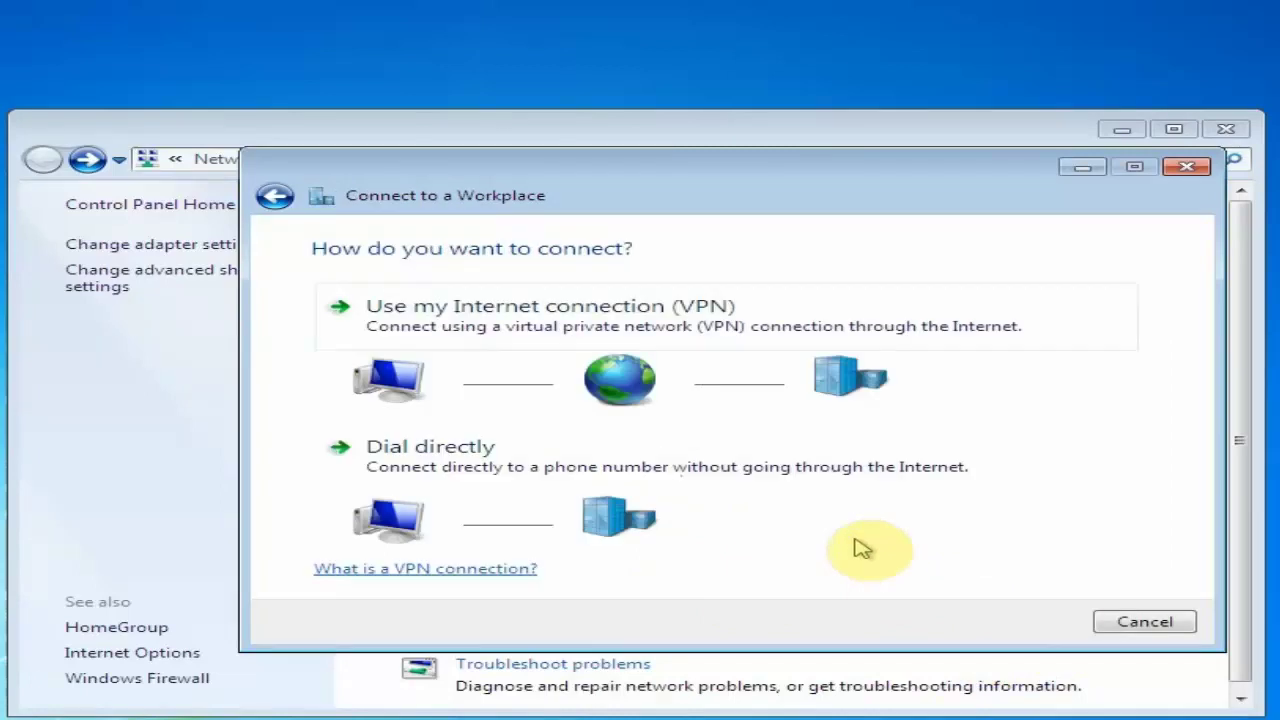
{"action": "left_click", "coordinate": [632, 322]}
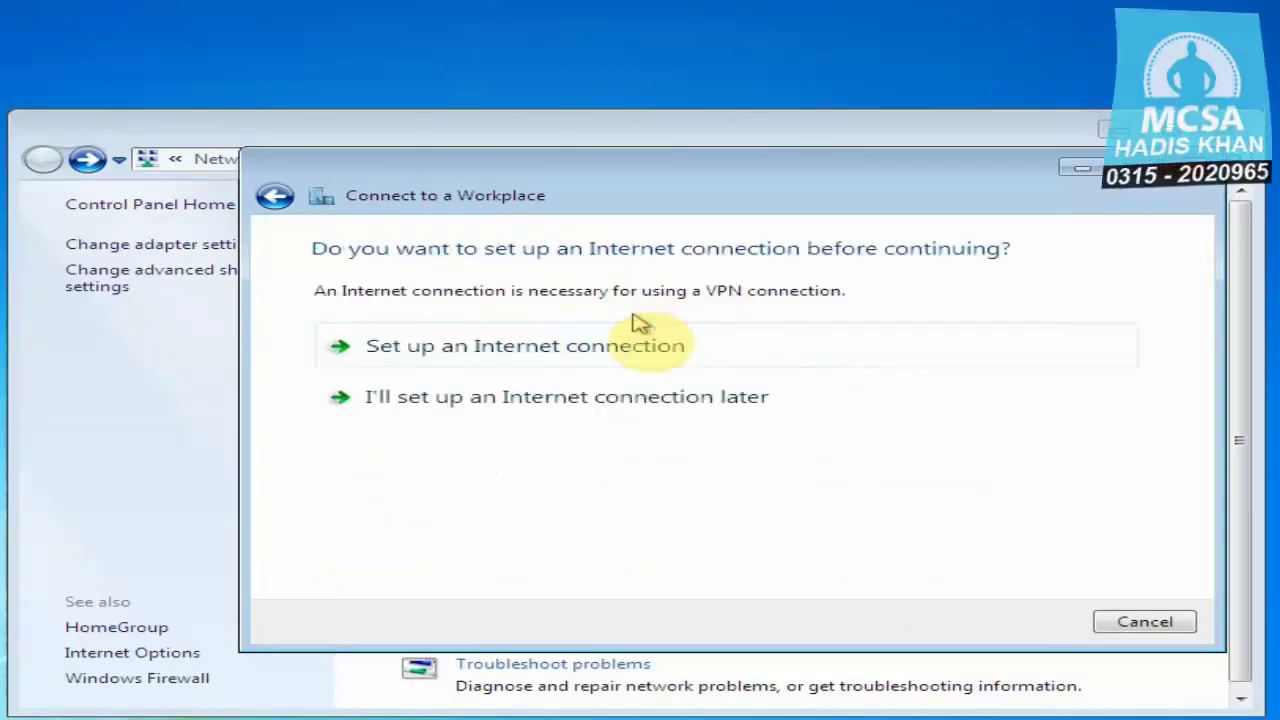
{"action": "left_click", "coordinate": [558, 410]}
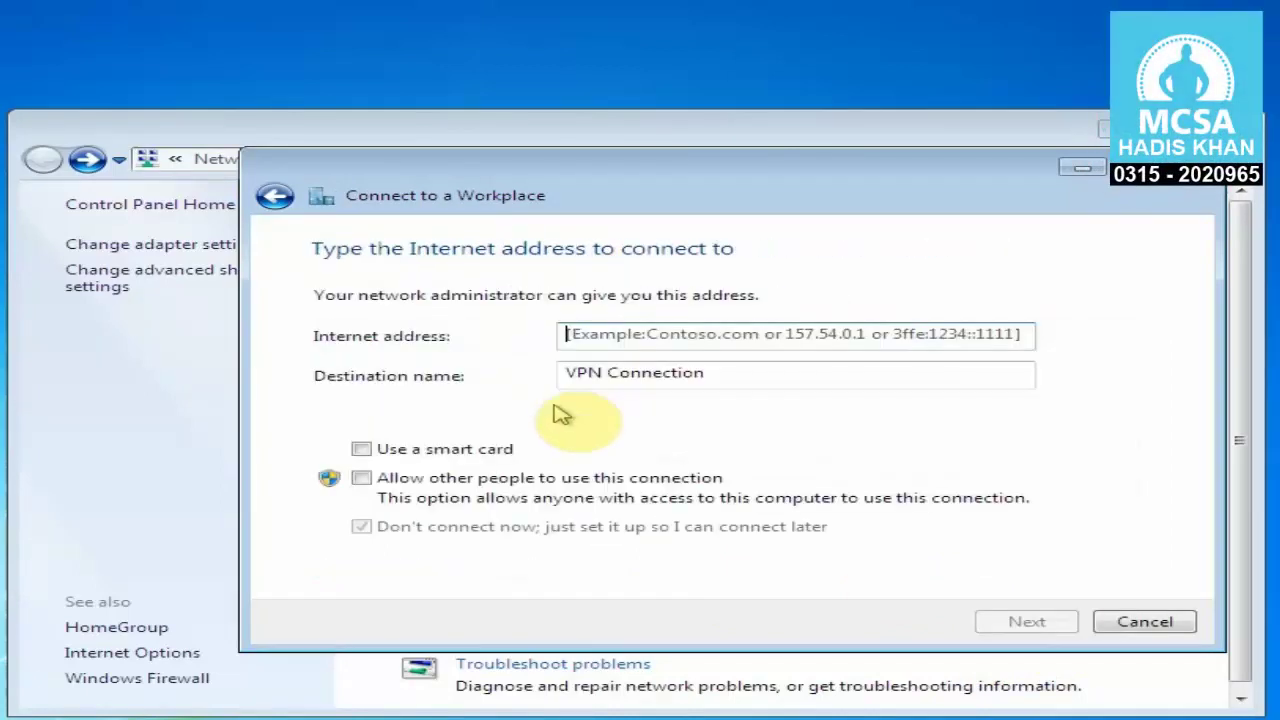
{"action": "left_click", "coordinate": [609, 335]}
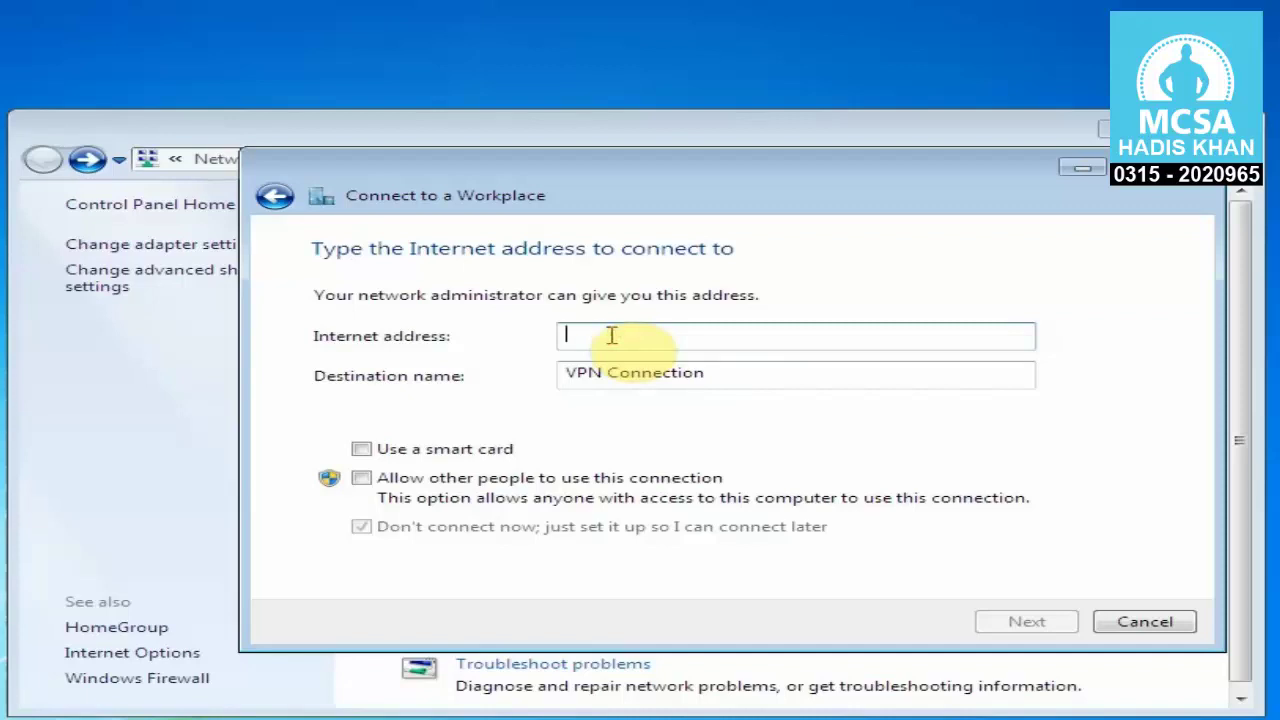
{"action": "type", "text": "11.0.0.50.0.50"}
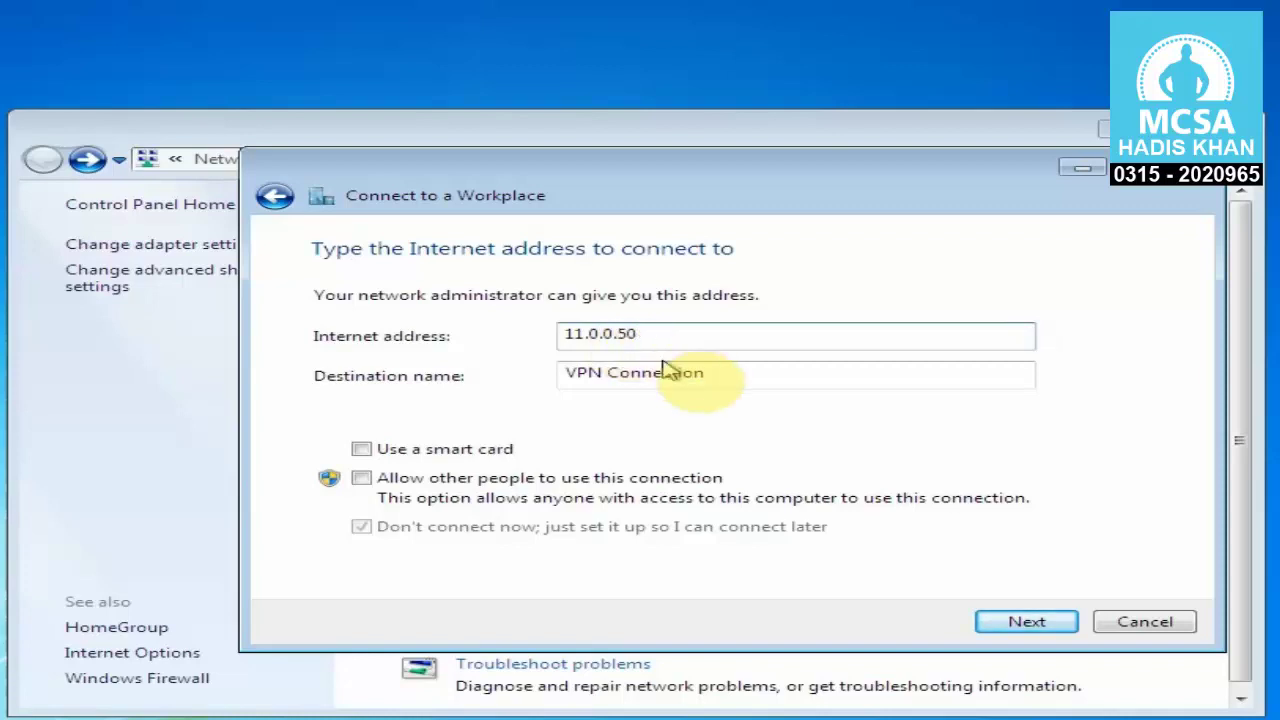
{"action": "left_click_drag", "start_coordinate": [766, 377], "coordinate": [323, 380]}
{"action": "type", "text": "hadis.local"}
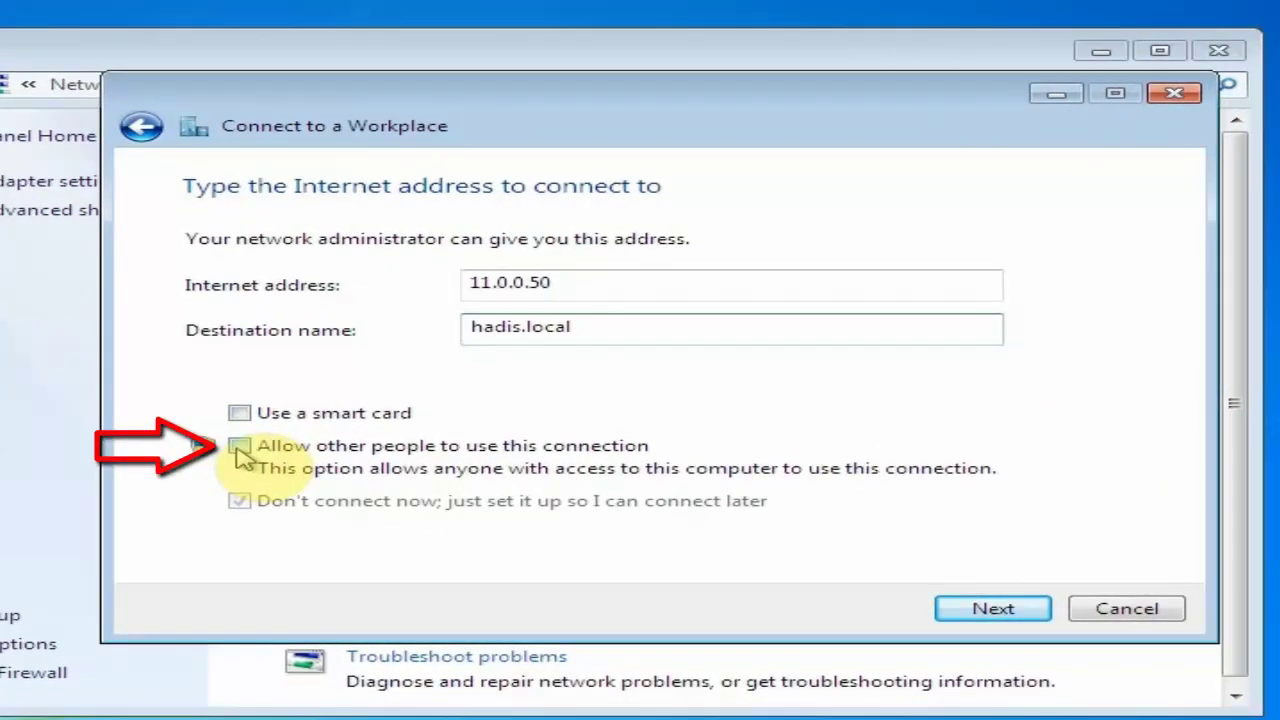
{"action": "left_click", "coordinate": [239, 448]}
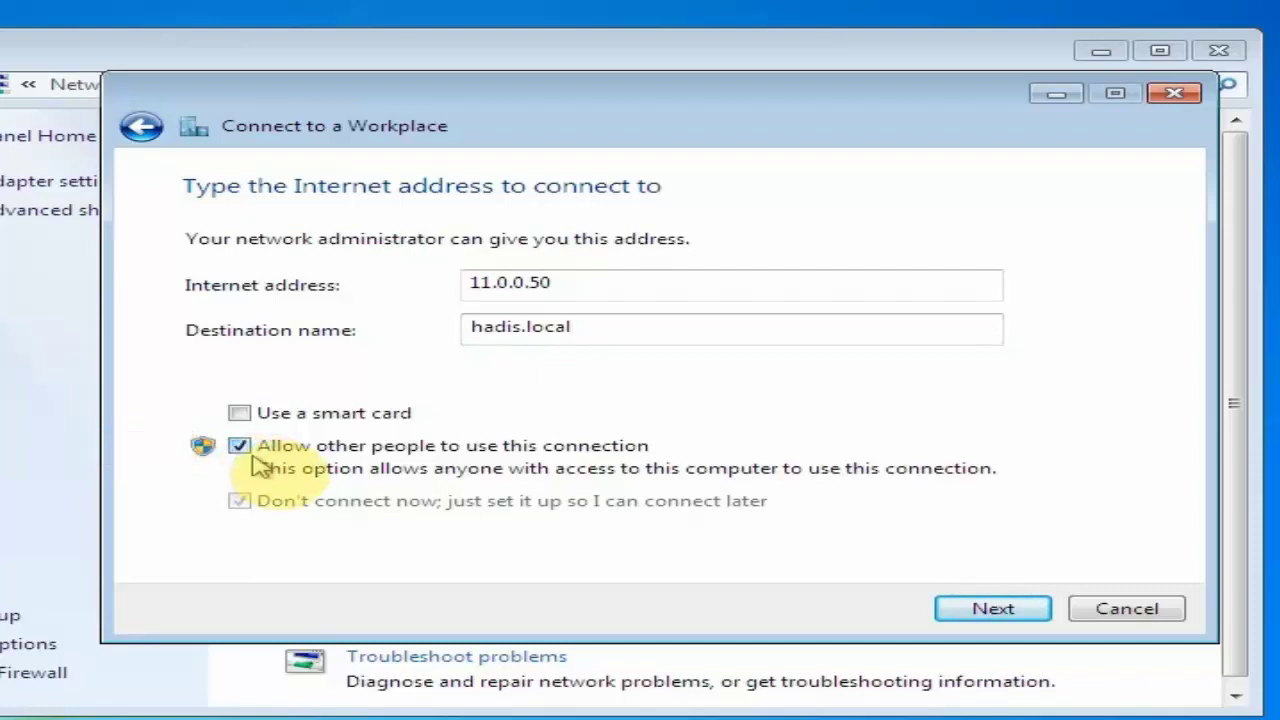
{"action": "left_click", "coordinate": [1015, 614]}
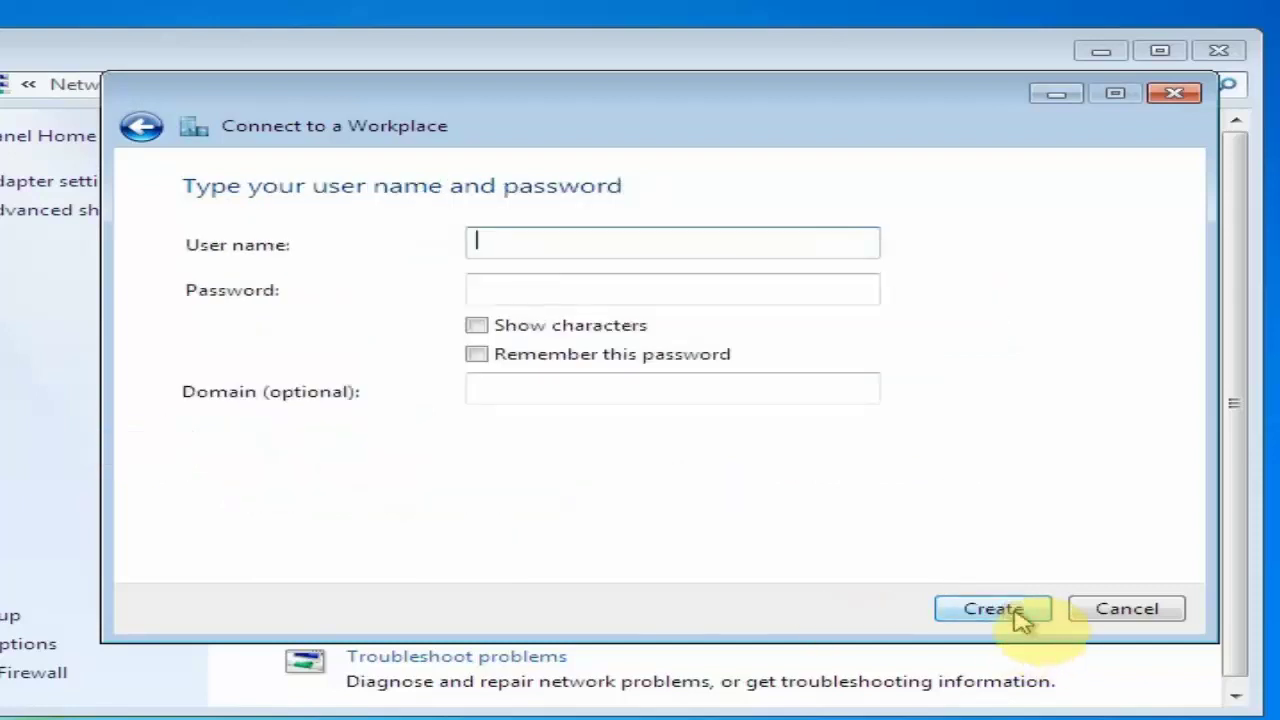
Enter the domain user's name and password, create the connection and close the wizard
{"action": "left_click", "coordinate": [503, 237]}
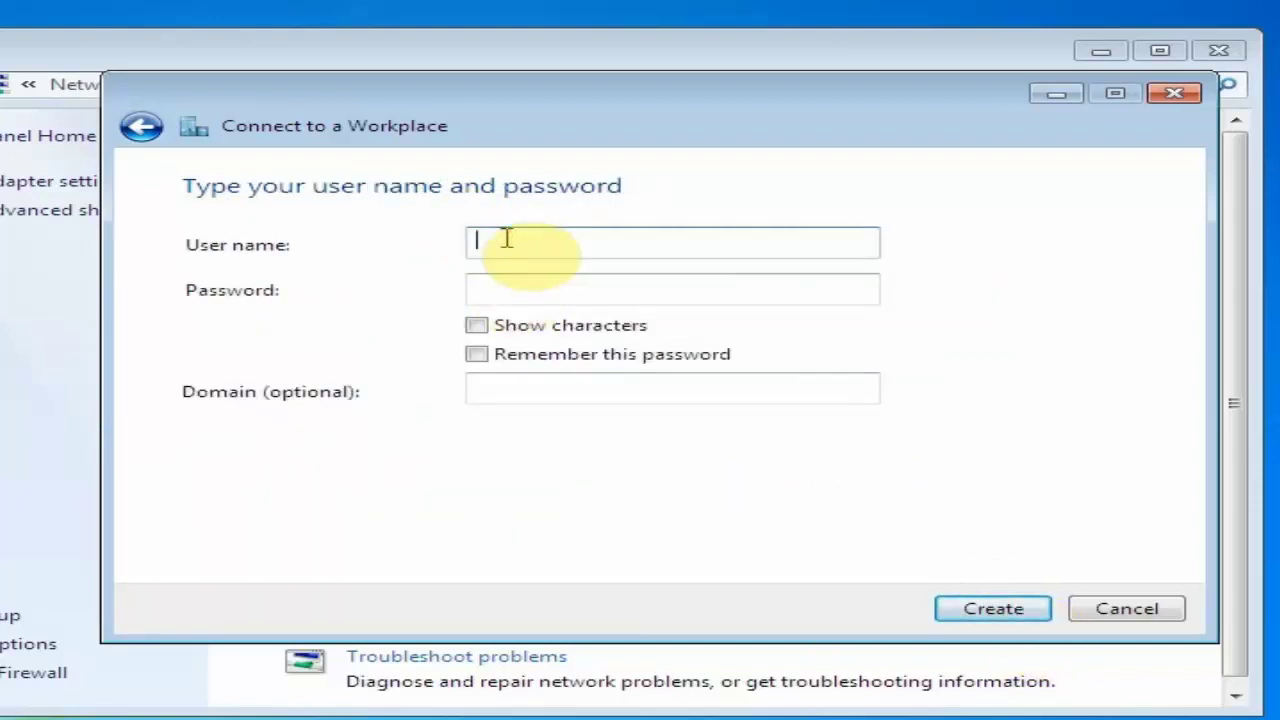
{"action": "key", "text": "Tab"}
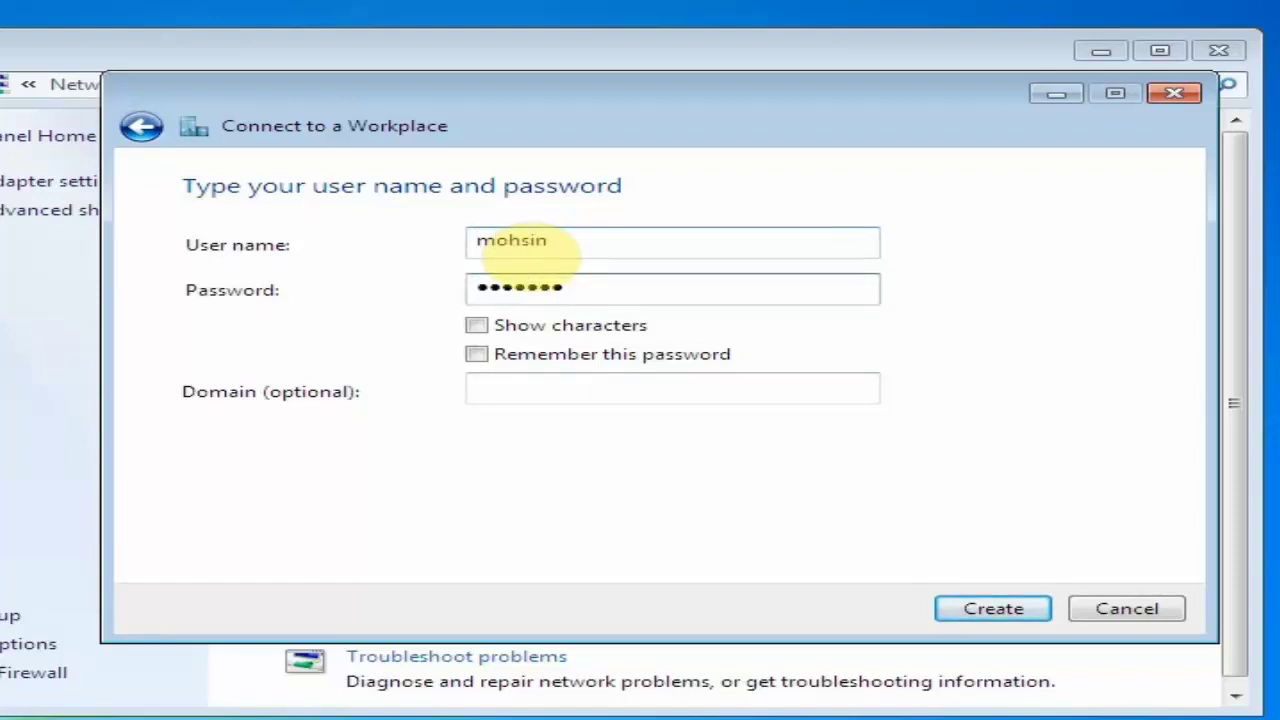
{"action": "left_click", "coordinate": [518, 386]}
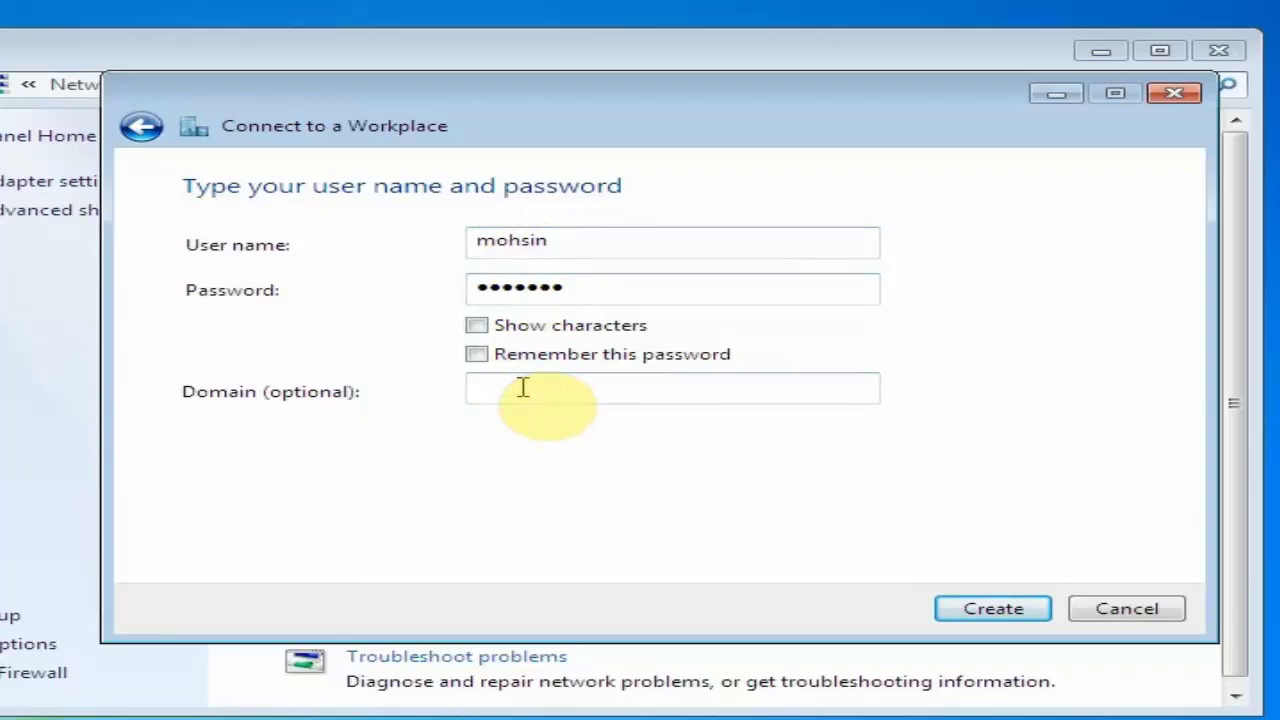
{"action": "left_click", "coordinate": [1030, 608]}
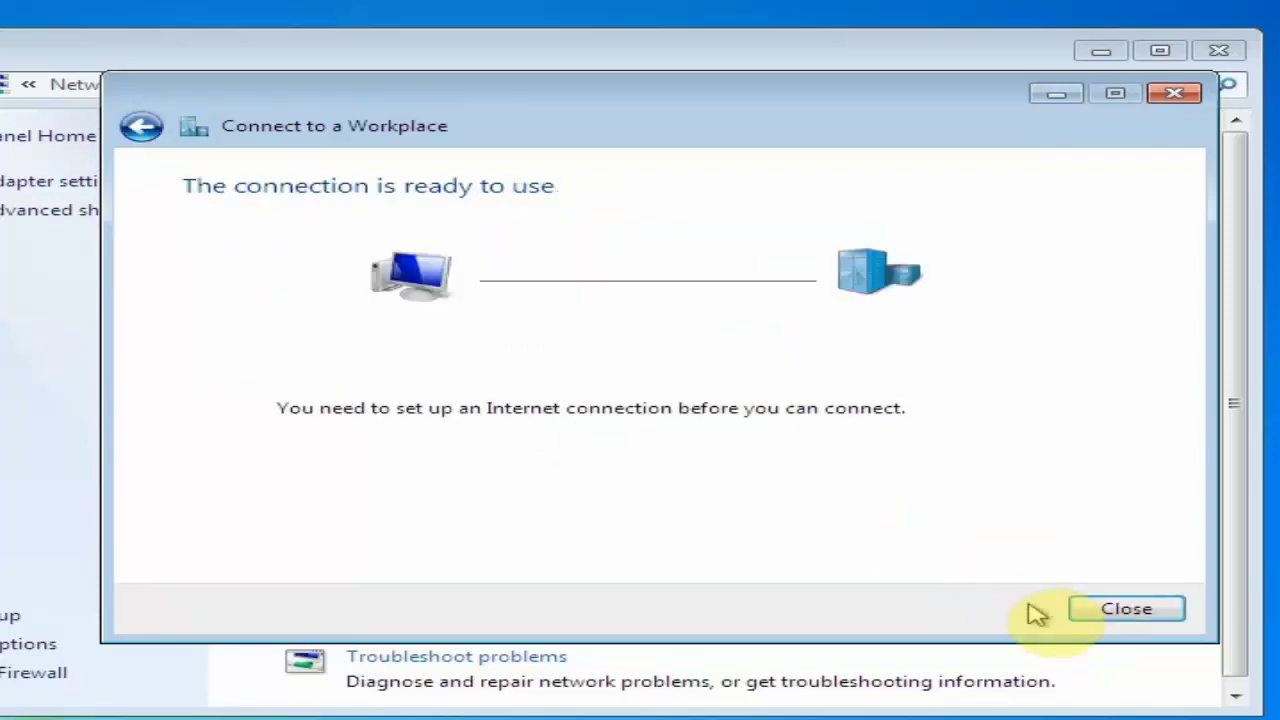
{"action": "left_click", "coordinate": [1118, 609]}
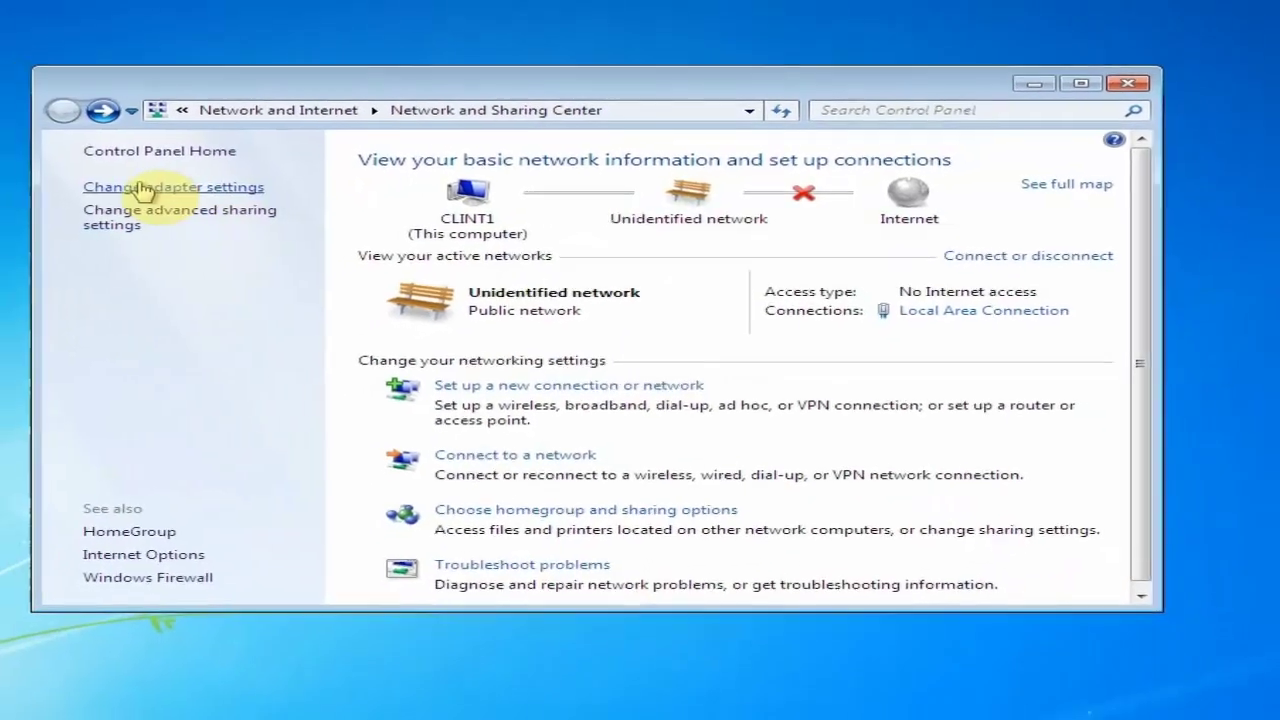
Open the hadis.local VPN properties and the Internet Protocol Version 4 (TCP/IPv4) settings on Networking
{"action": "left_click", "coordinate": [145, 188]}
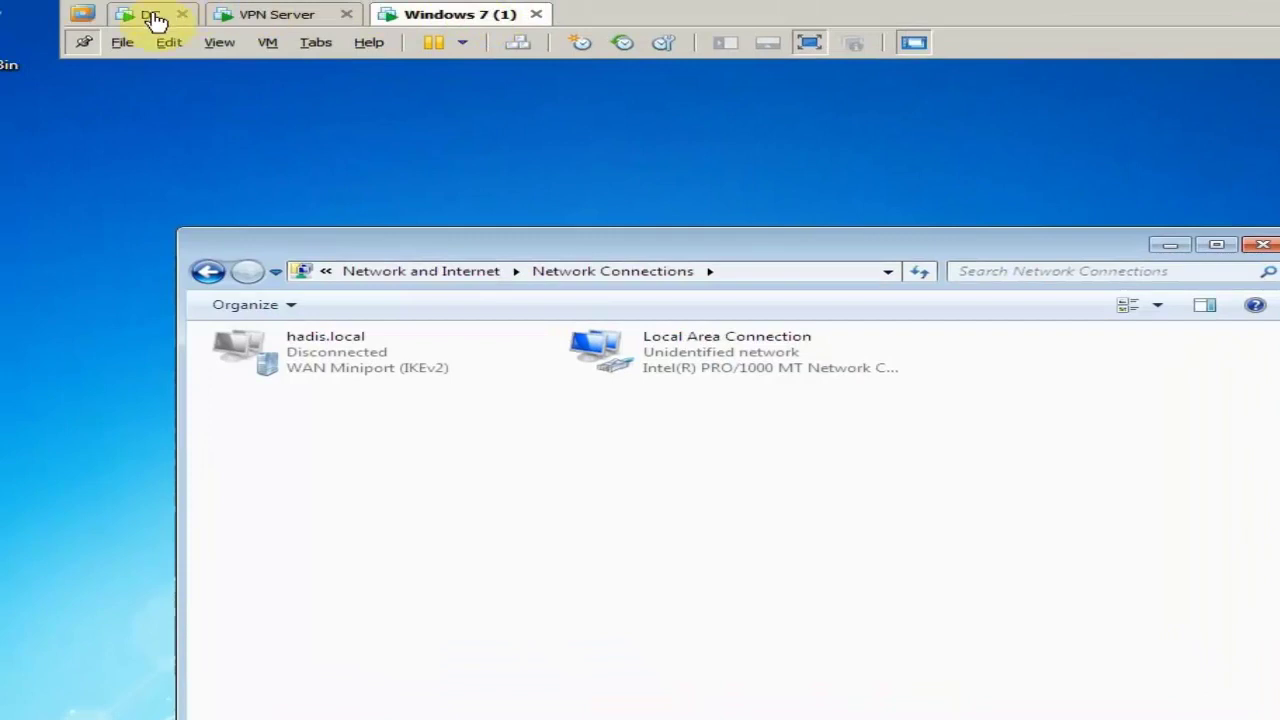
{"action": "left_click", "coordinate": [338, 370]}
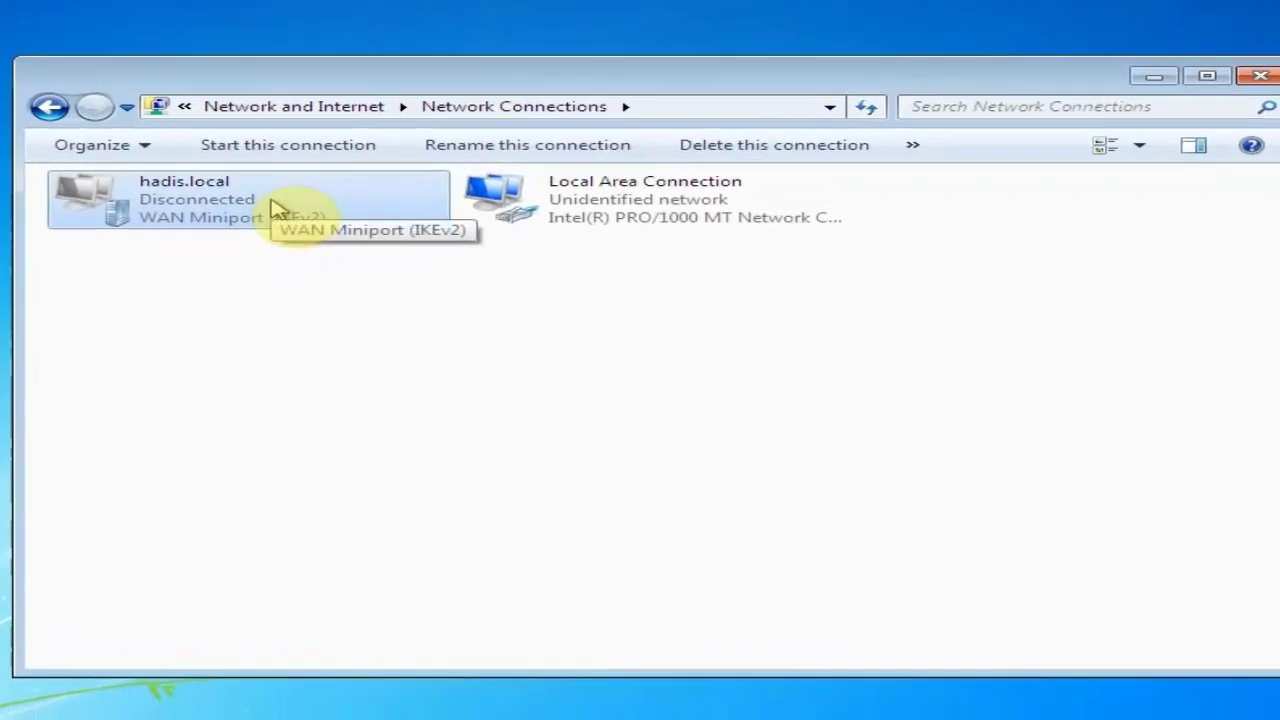
{"action": "right_click", "coordinate": [277, 212]}
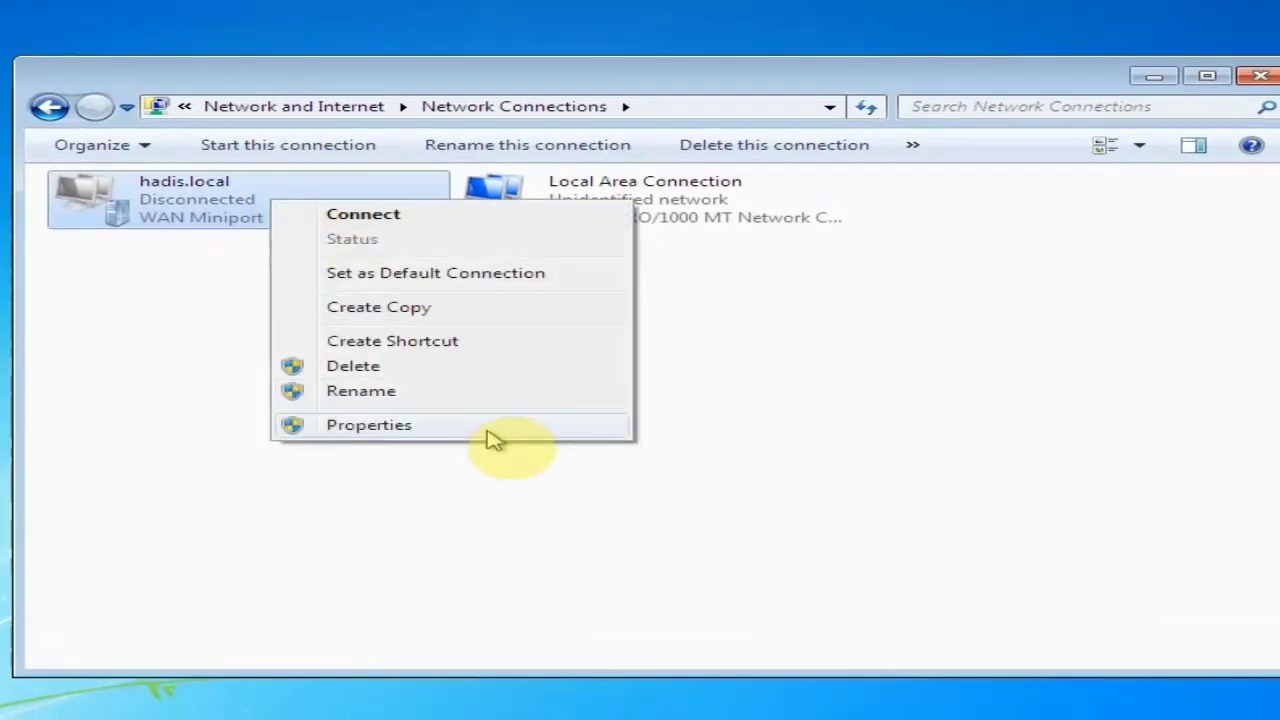
{"action": "left_click", "coordinate": [471, 424]}
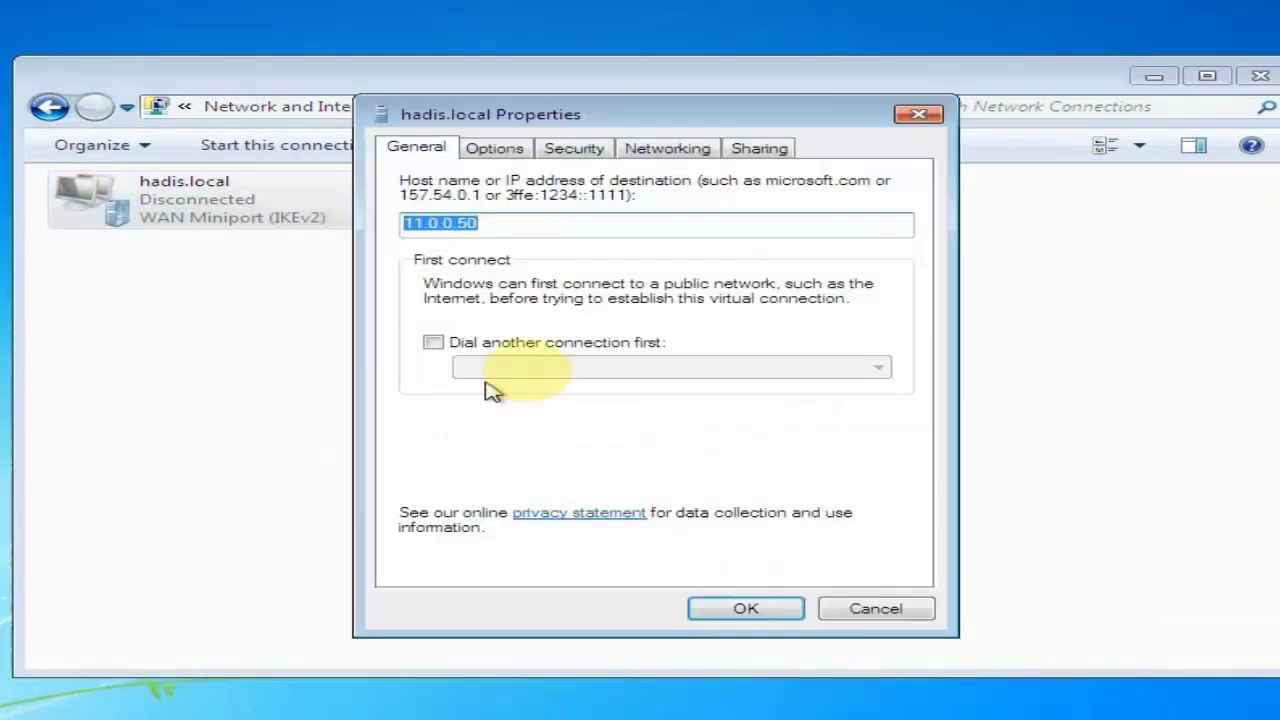
{"action": "left_click", "coordinate": [677, 155]}
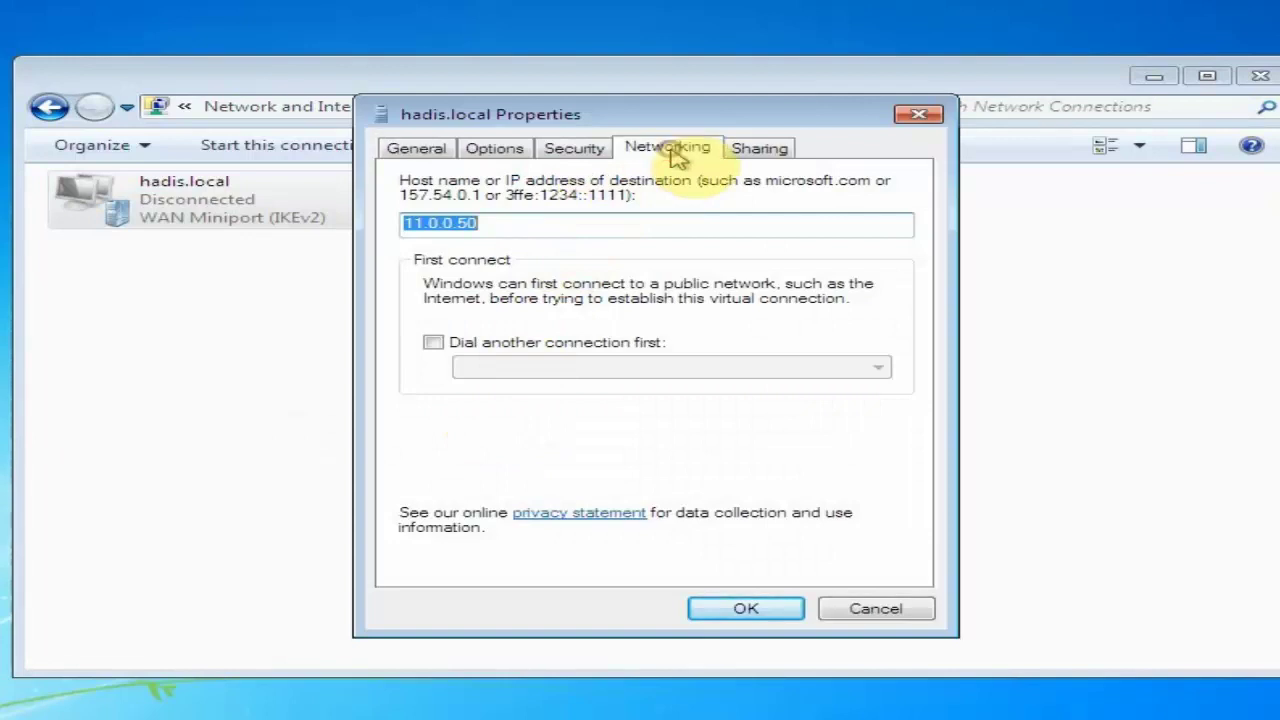
{"action": "left_click", "coordinate": [680, 224]}
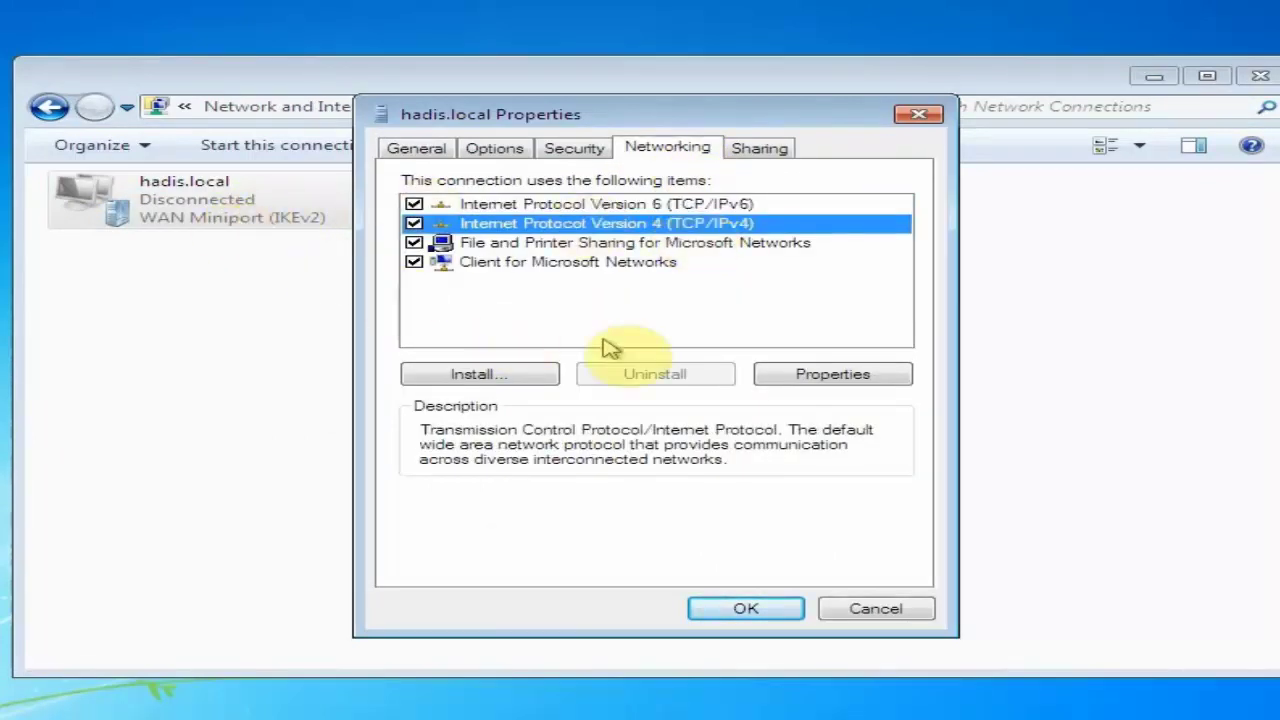
{"action": "left_click", "coordinate": [795, 374]}
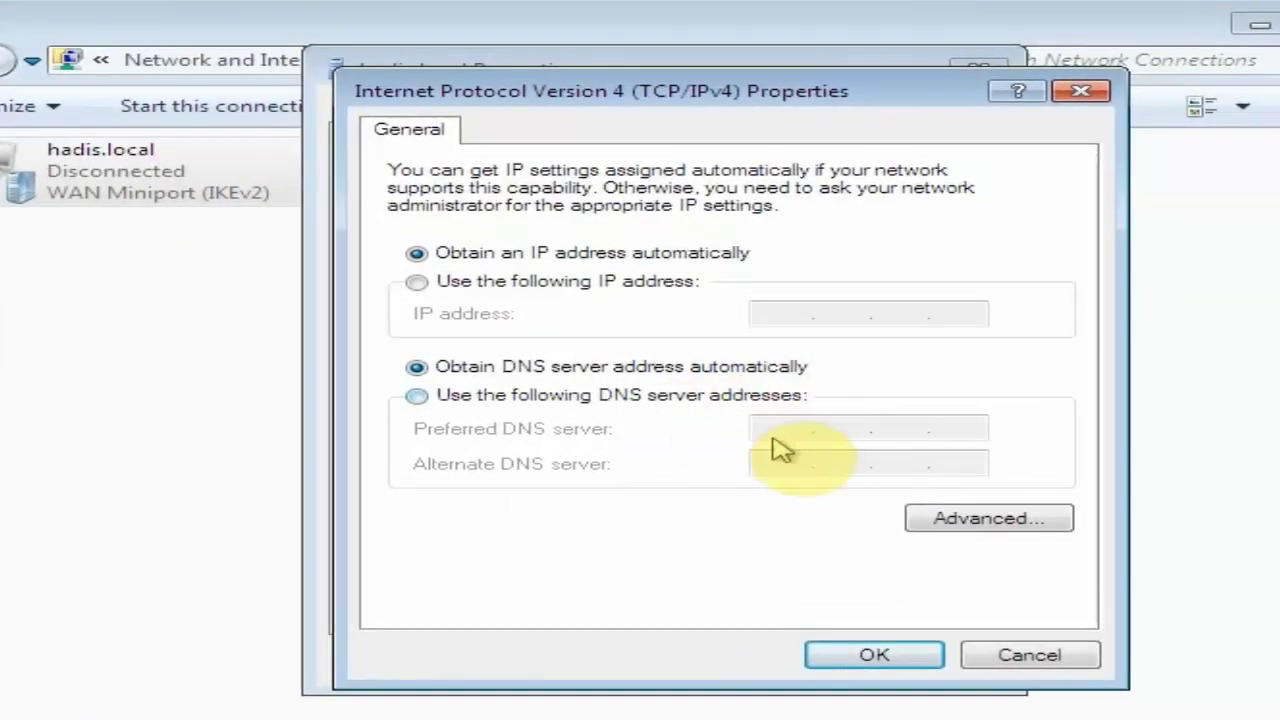
In Advanced DNS settings, add server 10.0.0.10 and suffix hadis.local, then OK every dialog
{"action": "left_click", "coordinate": [1051, 526]}
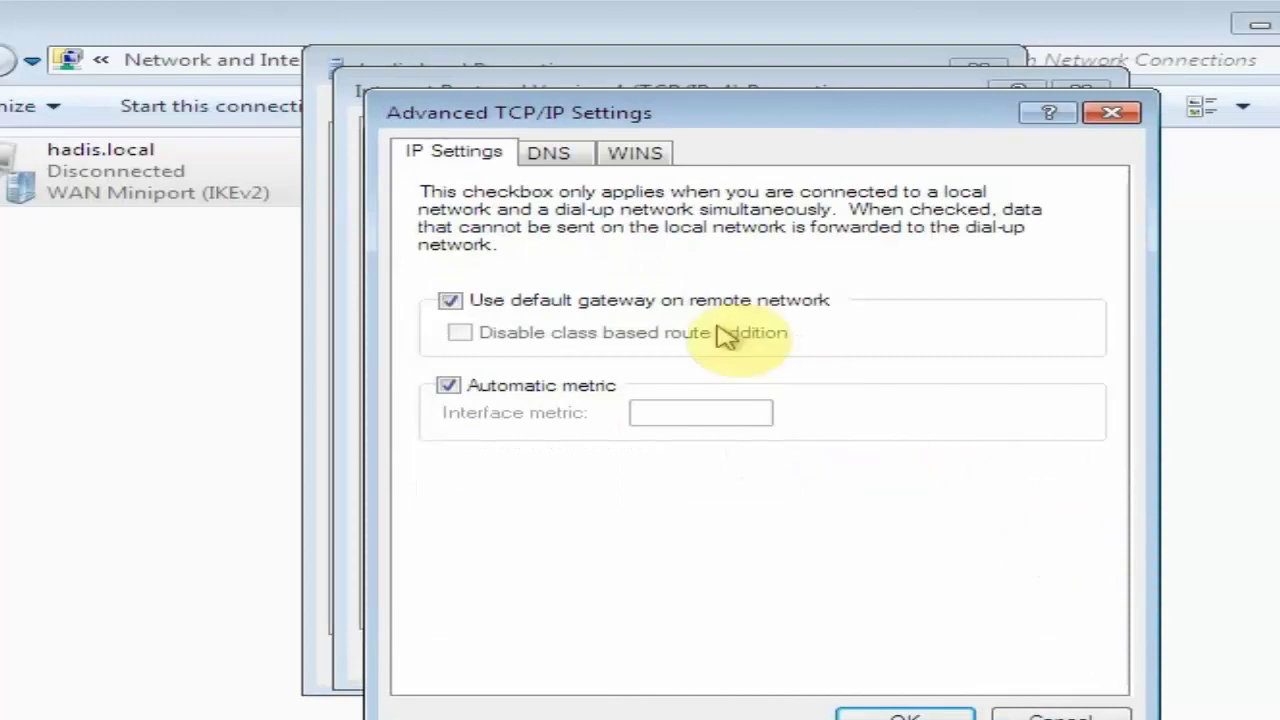
{"action": "left_click", "coordinate": [572, 160]}
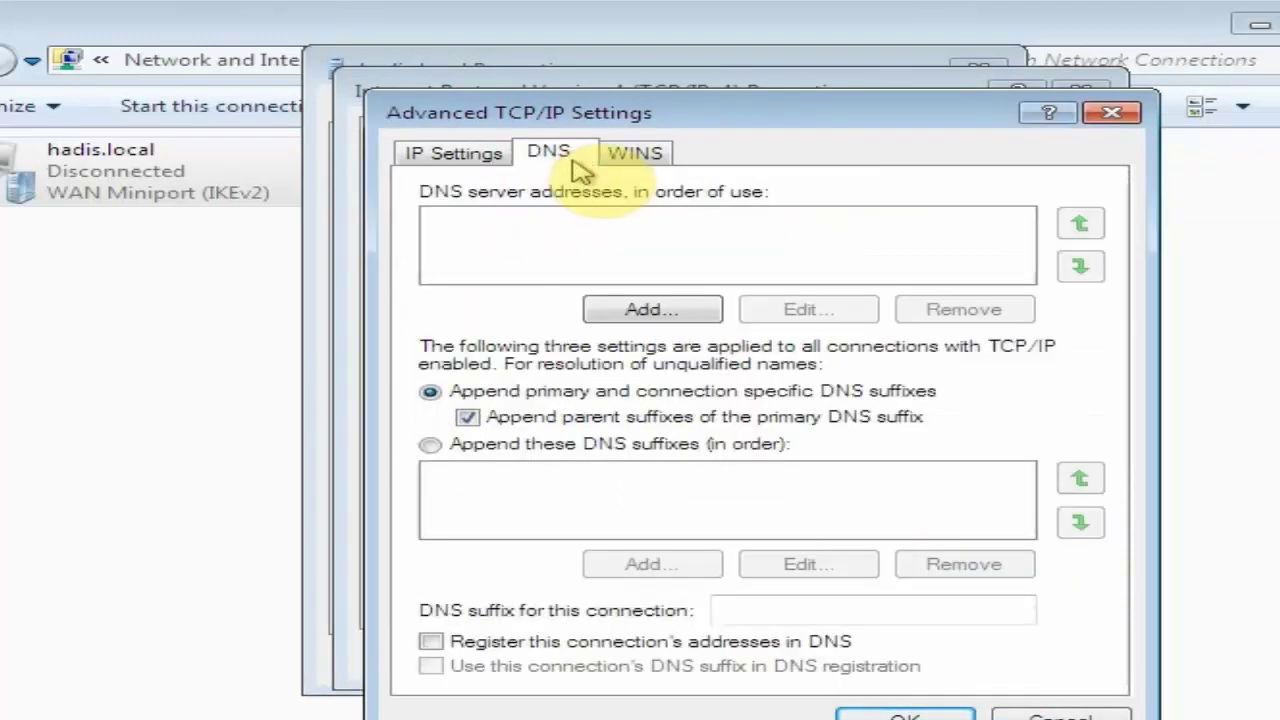
{"action": "left_click", "coordinate": [694, 306]}
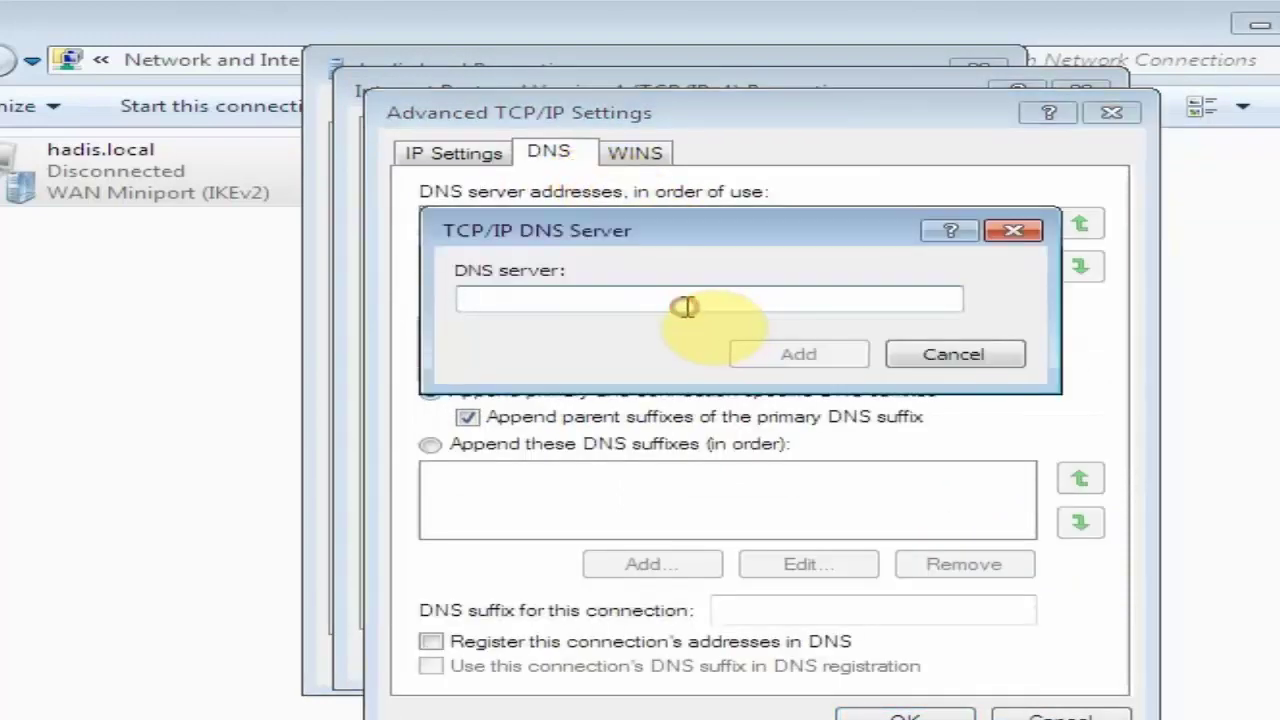
{"action": "type", "text": "10.0.0.10"}
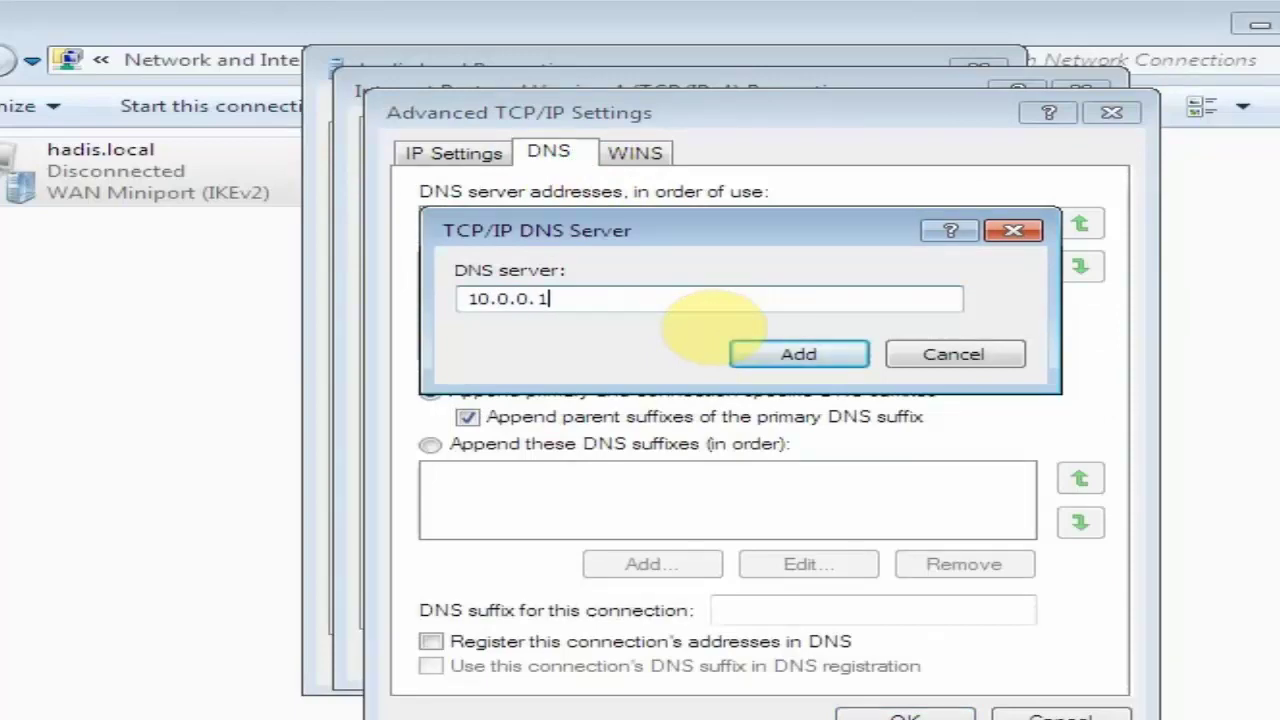
{"action": "left_click", "coordinate": [850, 357]}
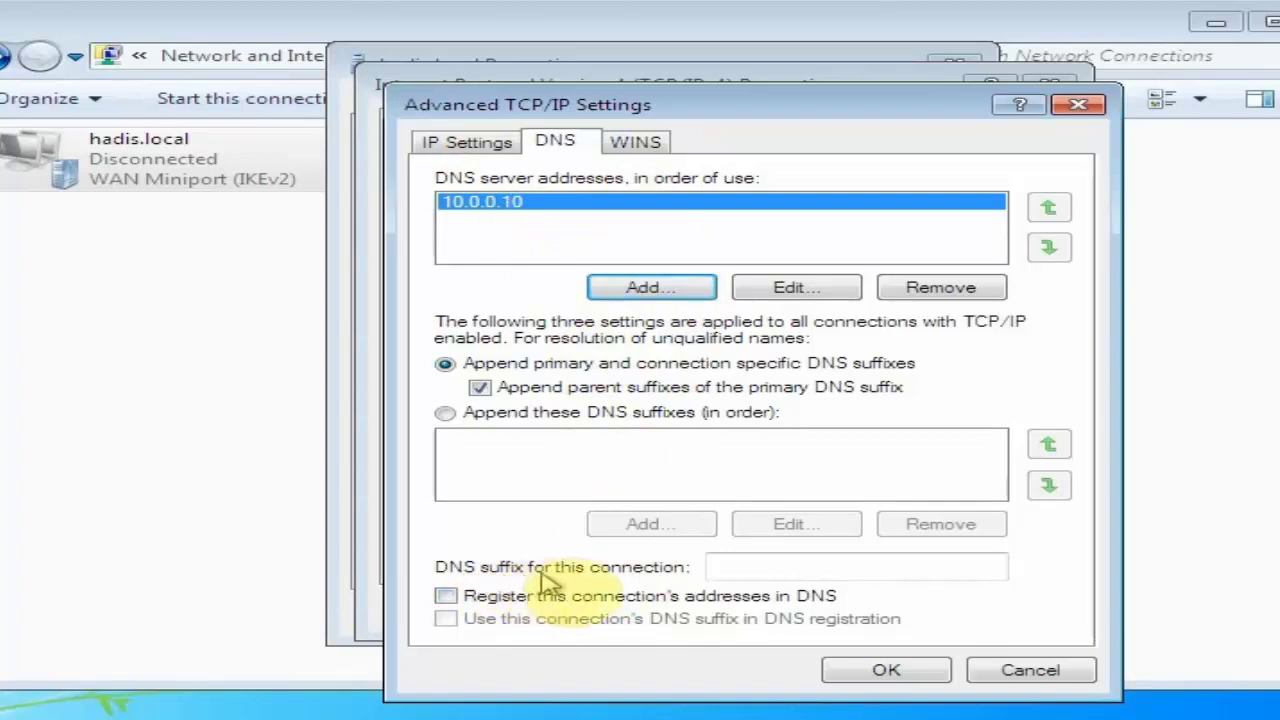
{"action": "left_click", "coordinate": [740, 566]}
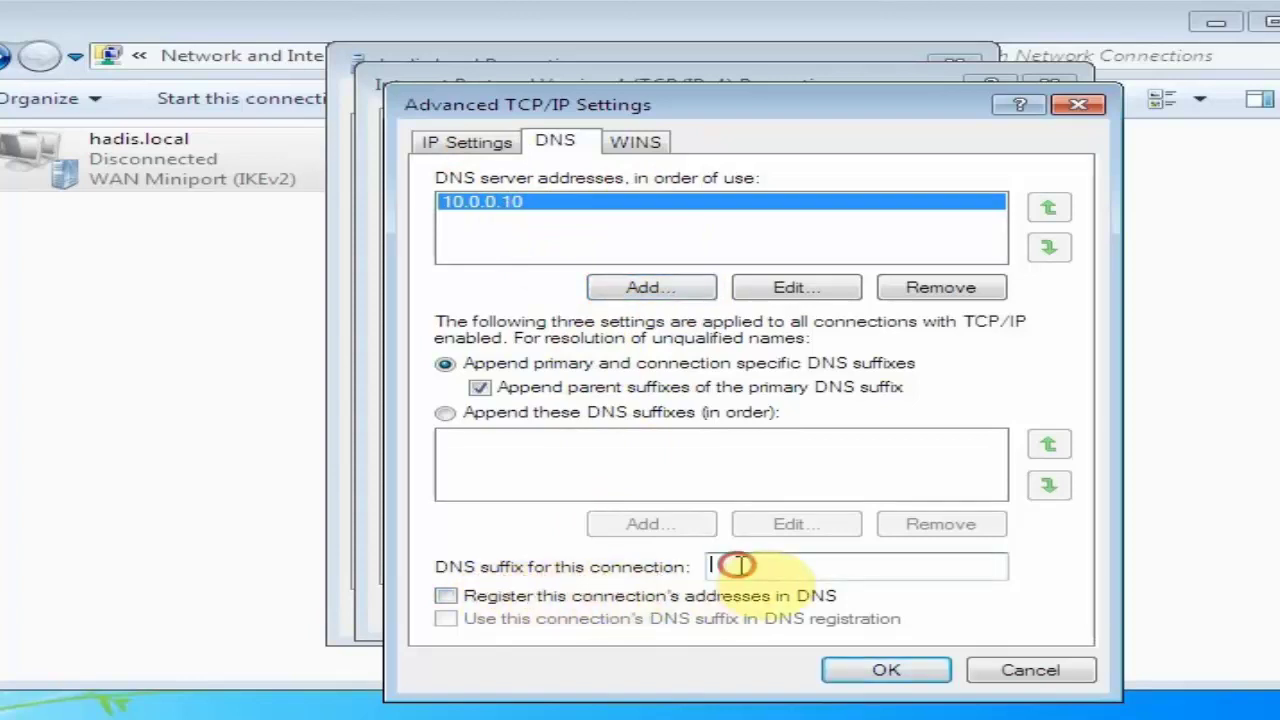
{"action": "type", "text": "hadi"}
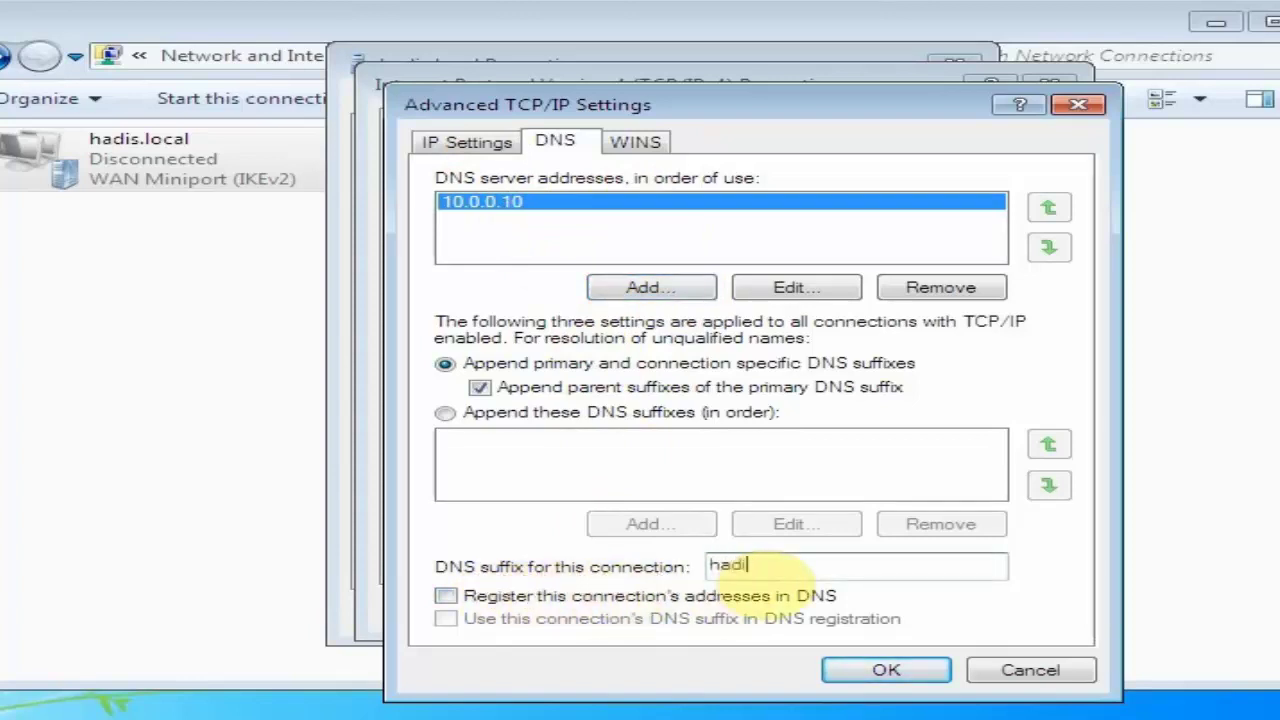
{"action": "type", "text": "s.local"}
{"action": "left_click", "coordinate": [916, 669]}
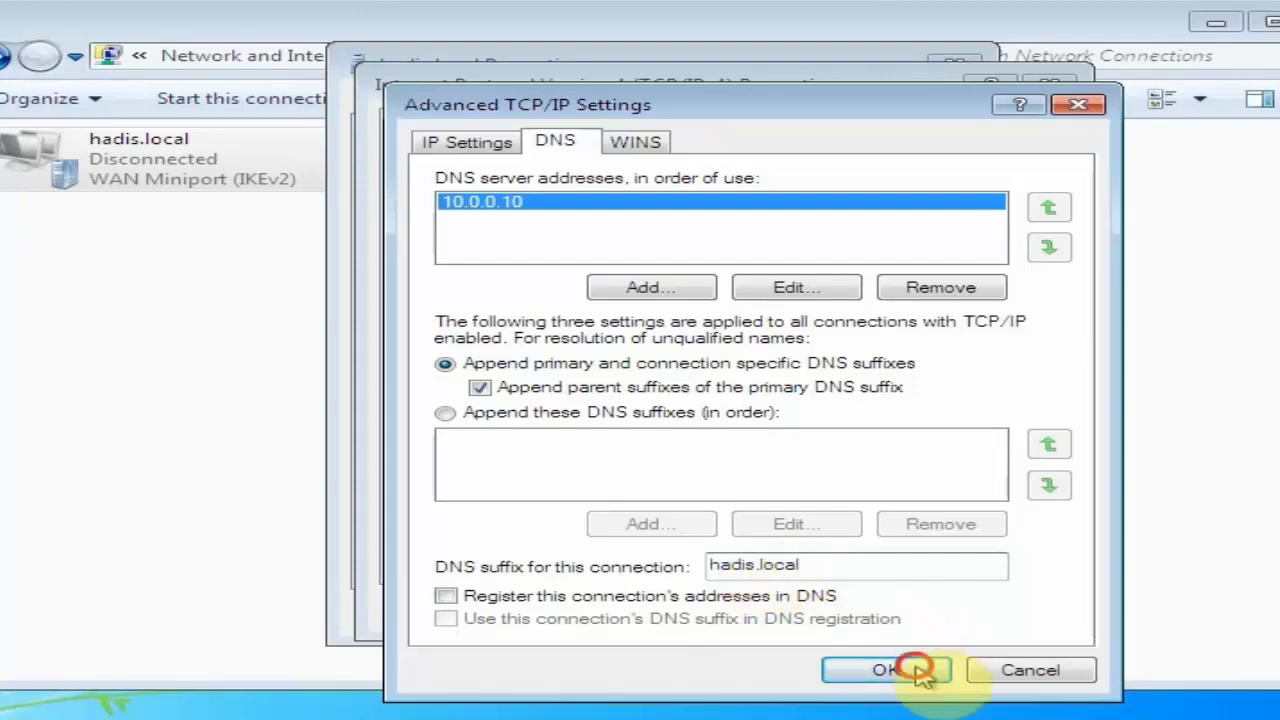
{"action": "left_click", "coordinate": [886, 611]}
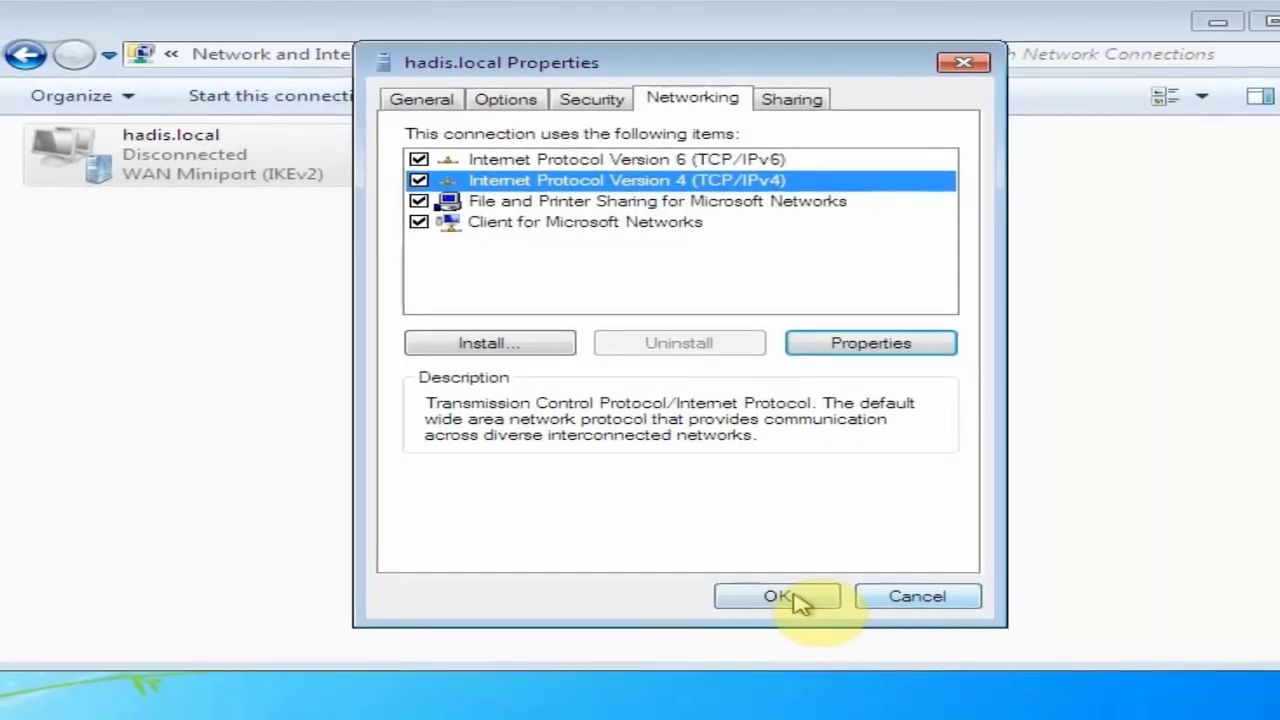
{"action": "left_click", "coordinate": [790, 597]}
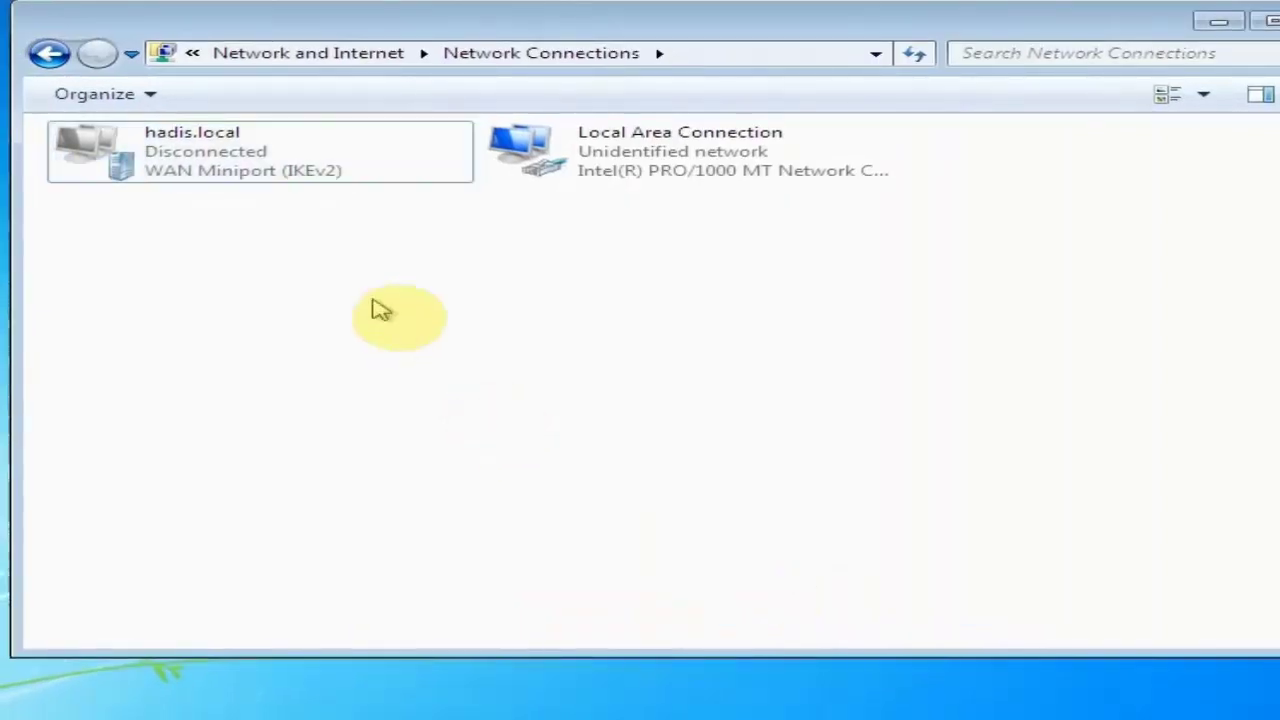
Connect hadis.local from its context menu, supplying the account password
{"action": "right_click", "coordinate": [249, 165]}
{"action": "left_click", "coordinate": [272, 178]}
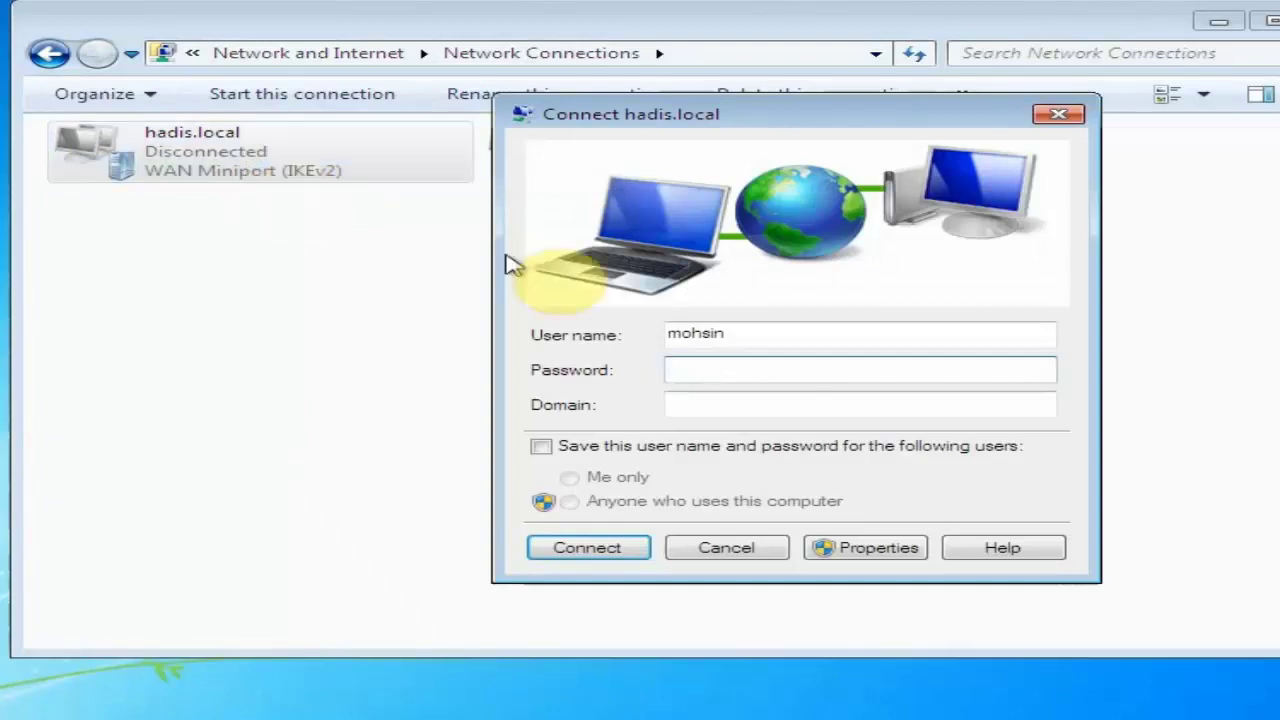
{"action": "left_click", "coordinate": [714, 366]}
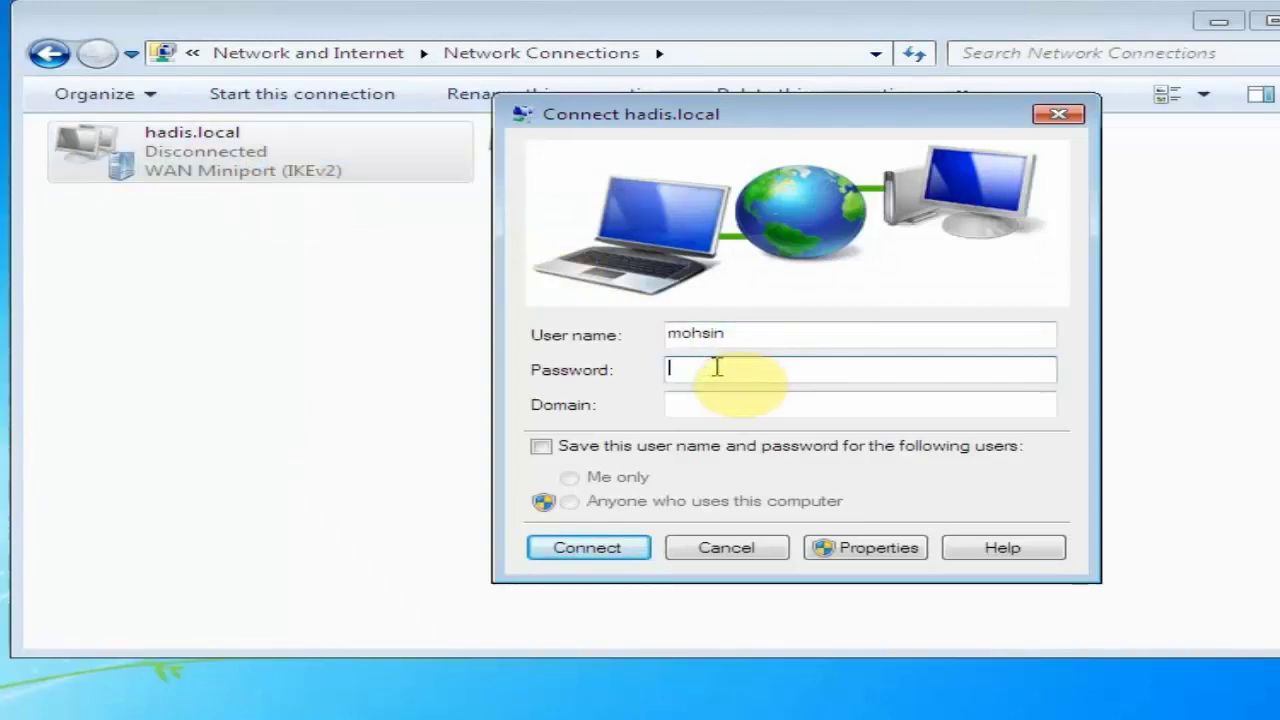
{"action": "type", "text": "••••"}
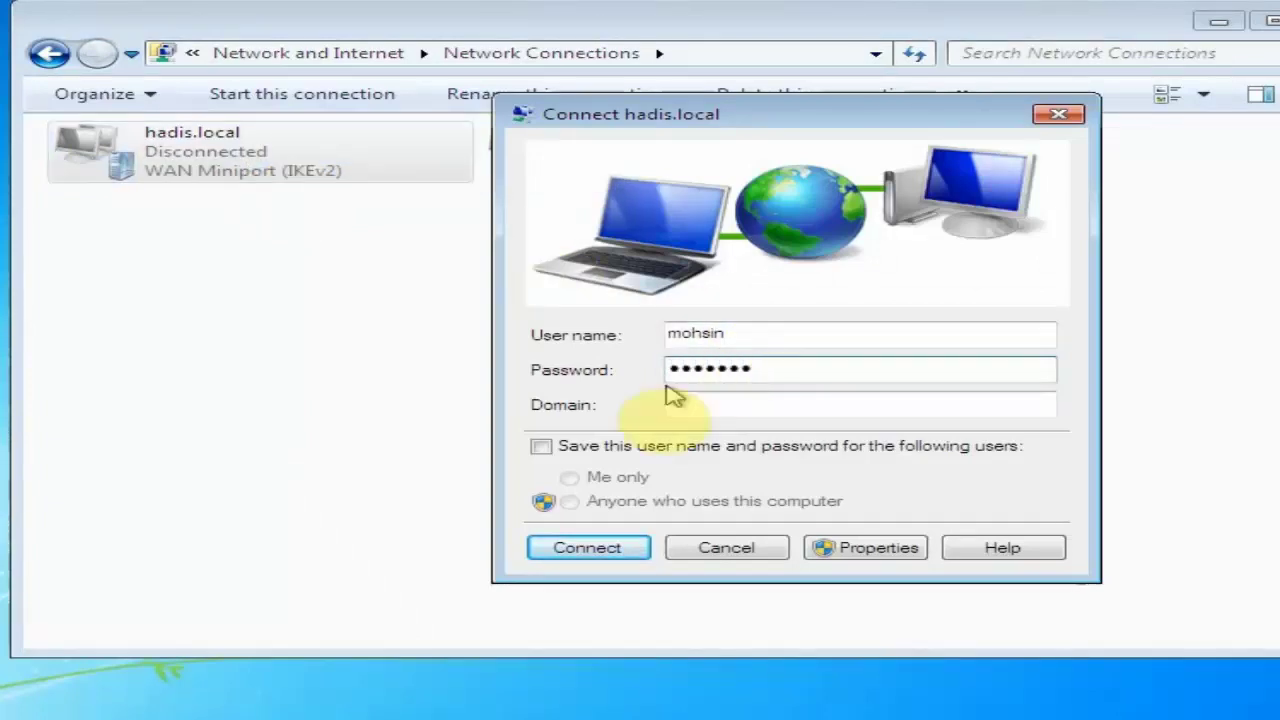
{"action": "left_click", "coordinate": [620, 547]}
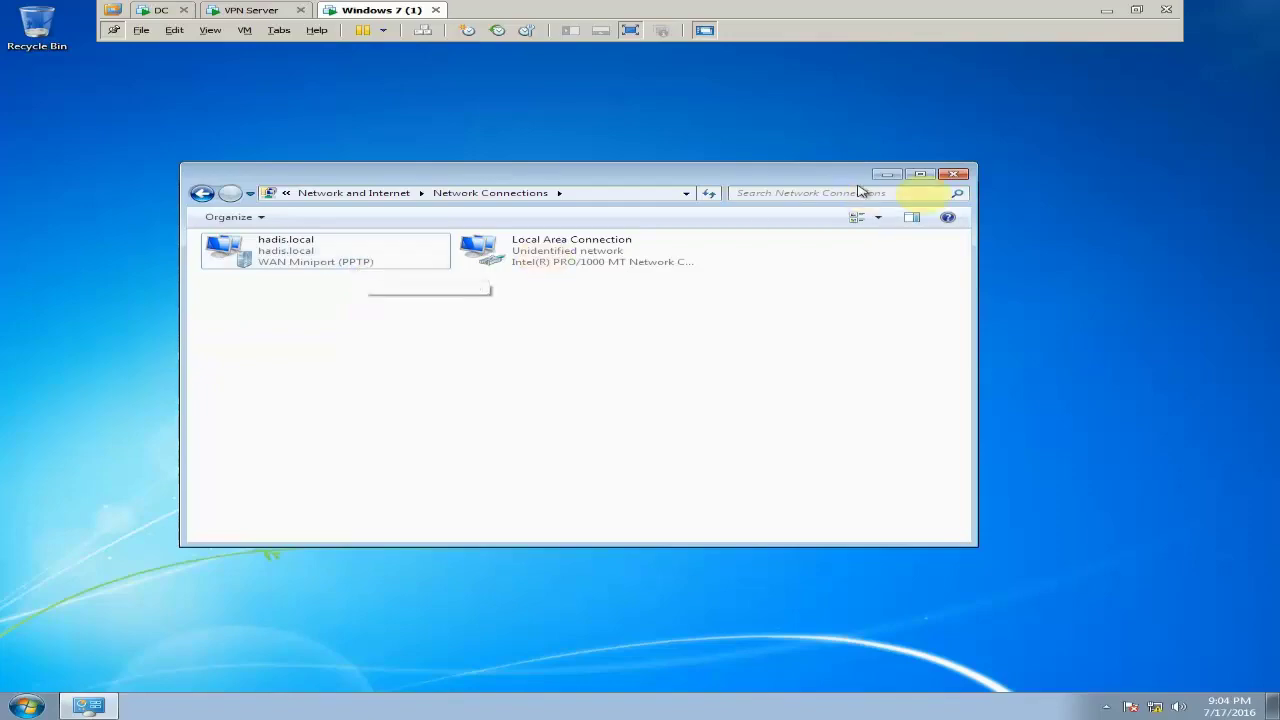
Close Network Connections and open the computer name settings from System (Win+Pause)
{"action": "left_click", "coordinate": [952, 174]}
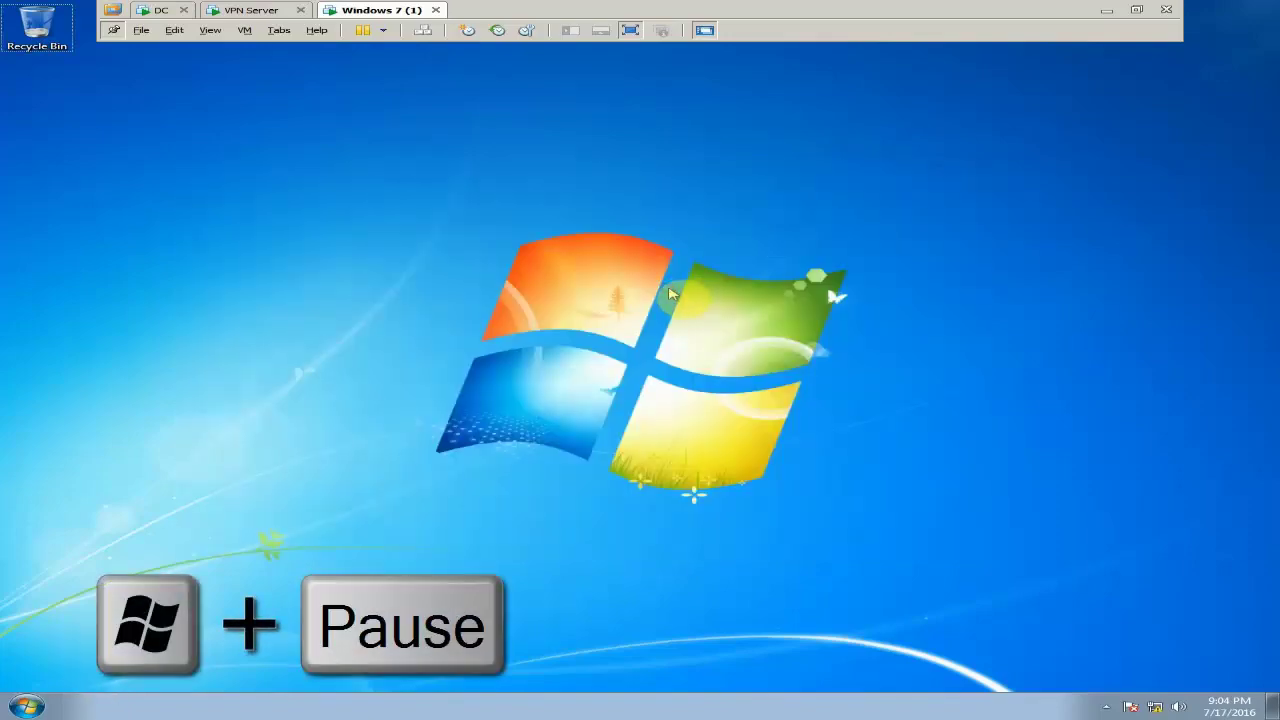
{"action": "key", "text": "super+Pause"}
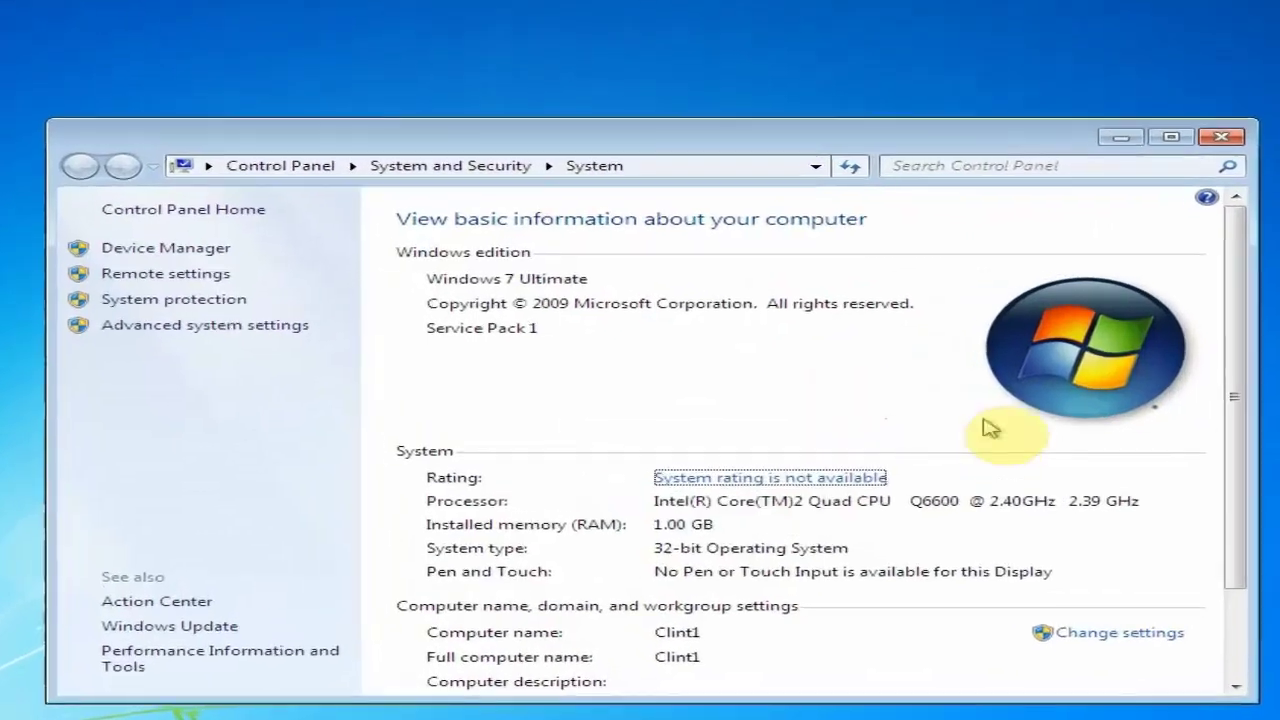
{"action": "left_click_drag", "start_coordinate": [1126, 395], "coordinate": [1126, 469]}
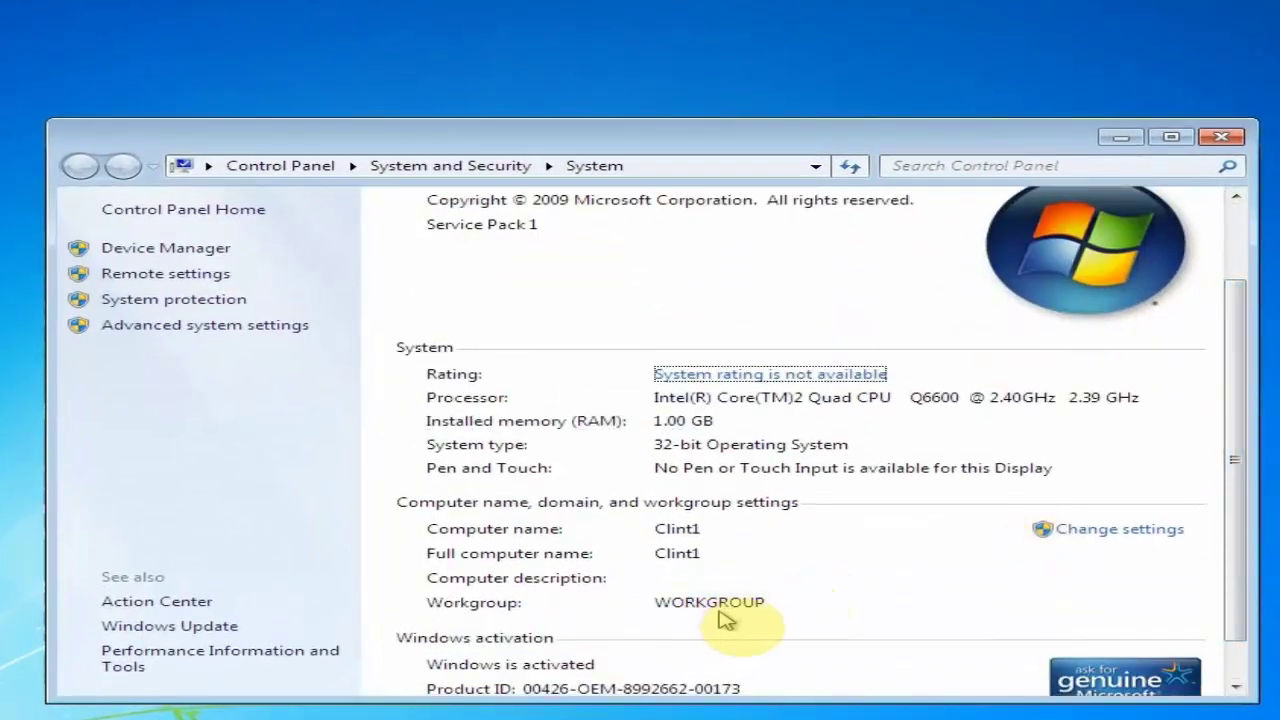
{"action": "left_click", "coordinate": [1105, 538]}
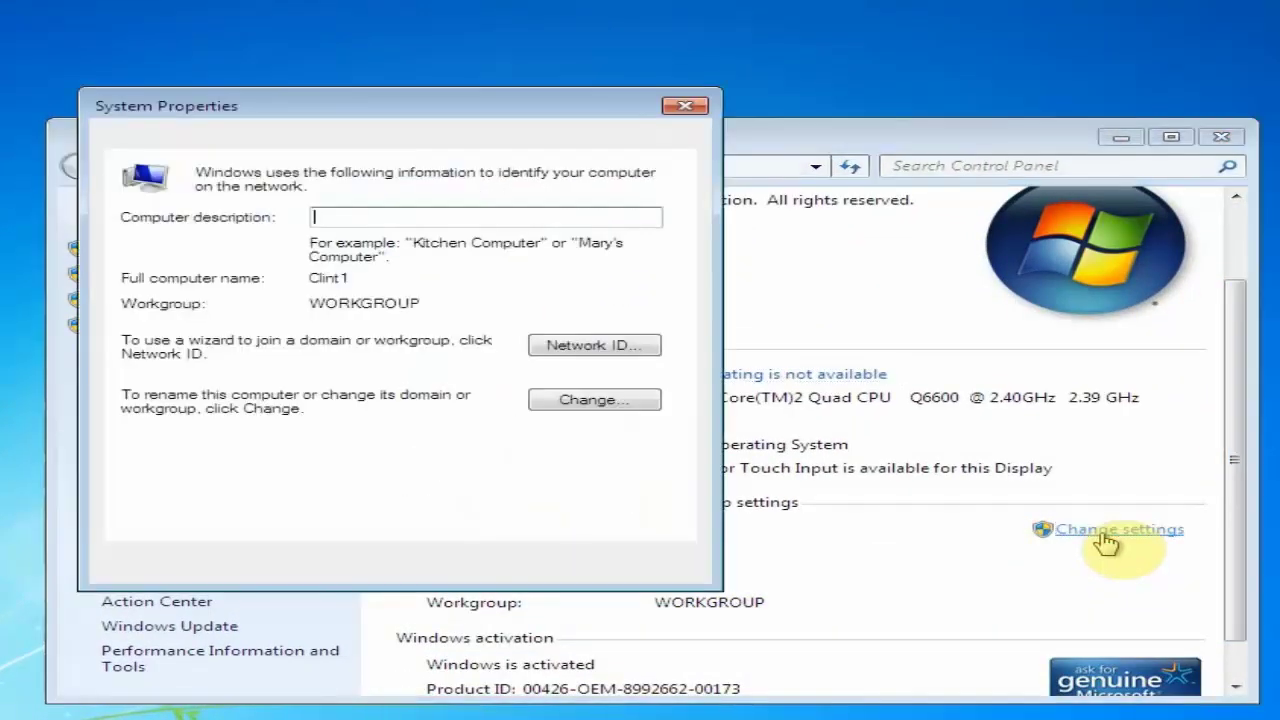
Make Clint1 a member of domain hadis.local and submit with OK
{"action": "left_click", "coordinate": [641, 404]}
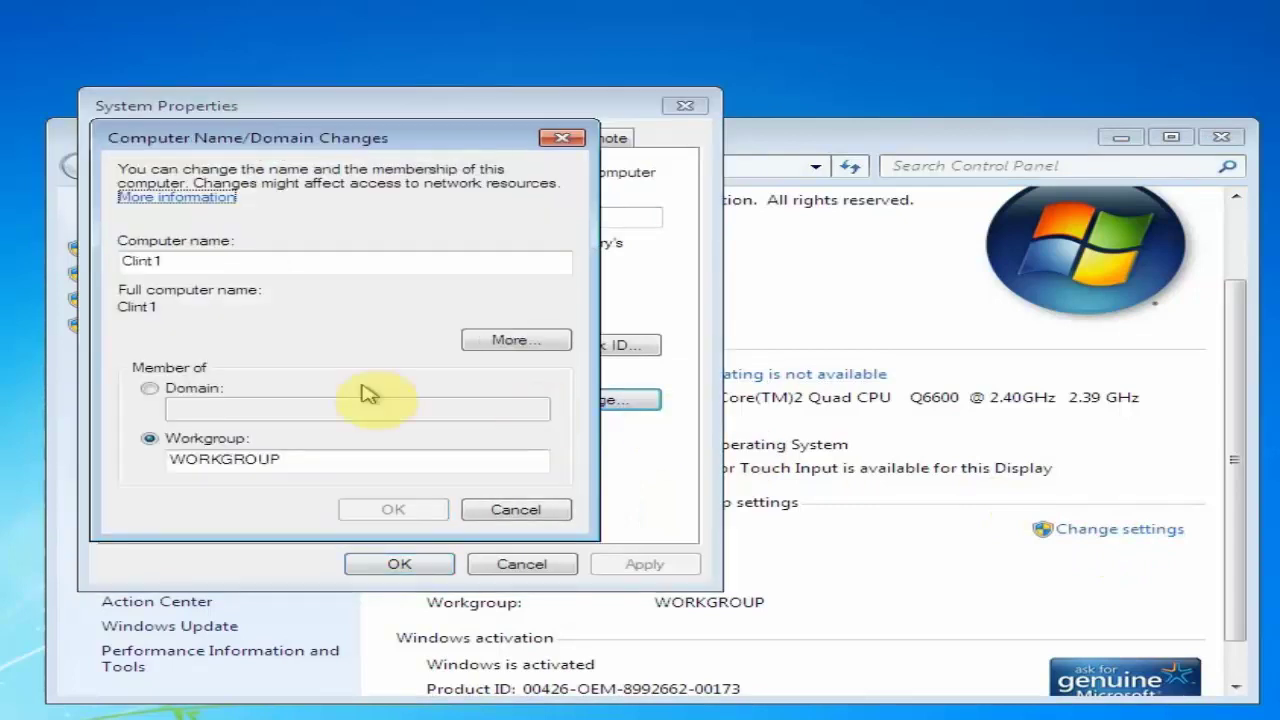
{"action": "left_click", "coordinate": [210, 390]}
{"action": "type", "text": "hadis.local"}
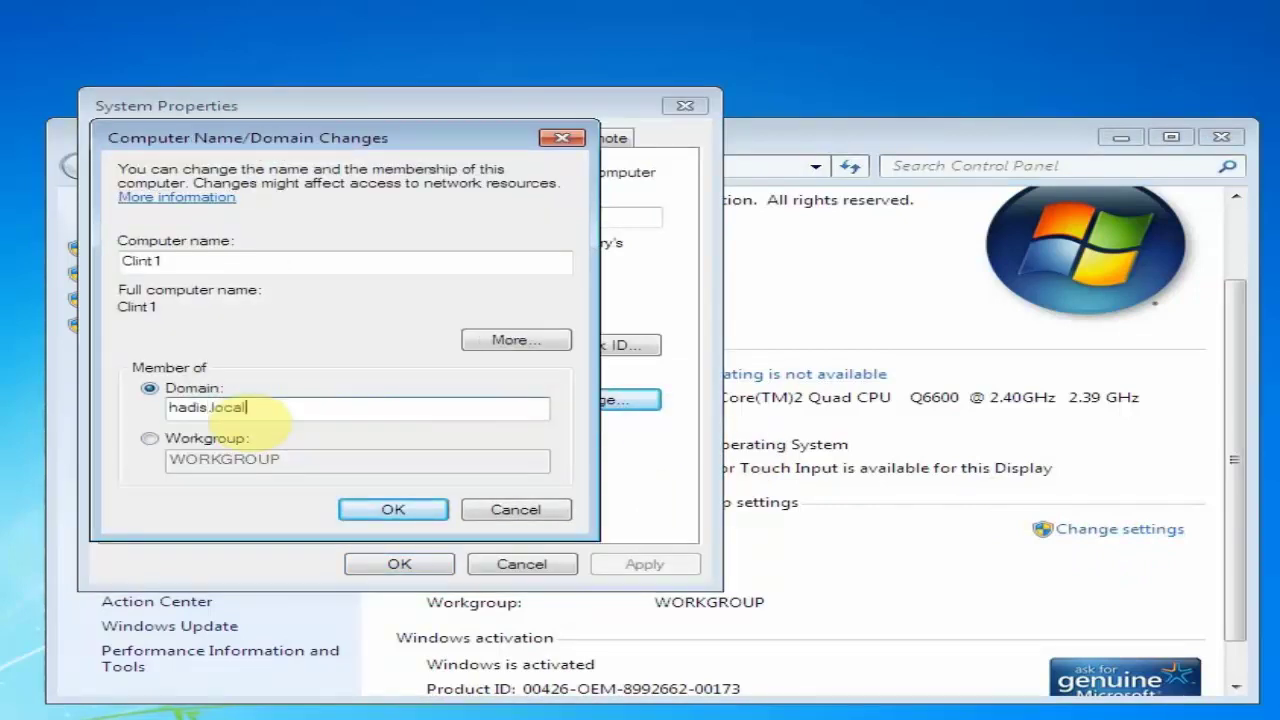
{"action": "left_click_drag", "start_coordinate": [409, 137], "coordinate": [429, 135]}
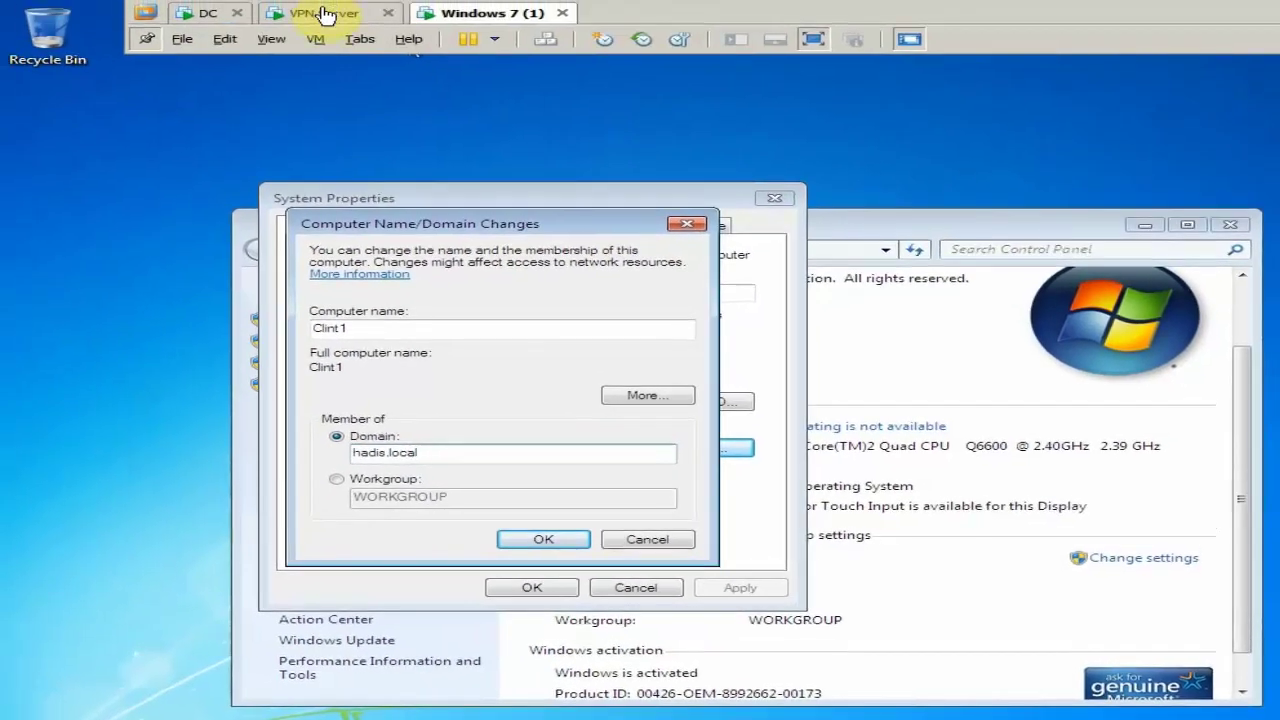
{"action": "left_click", "coordinate": [323, 13]}
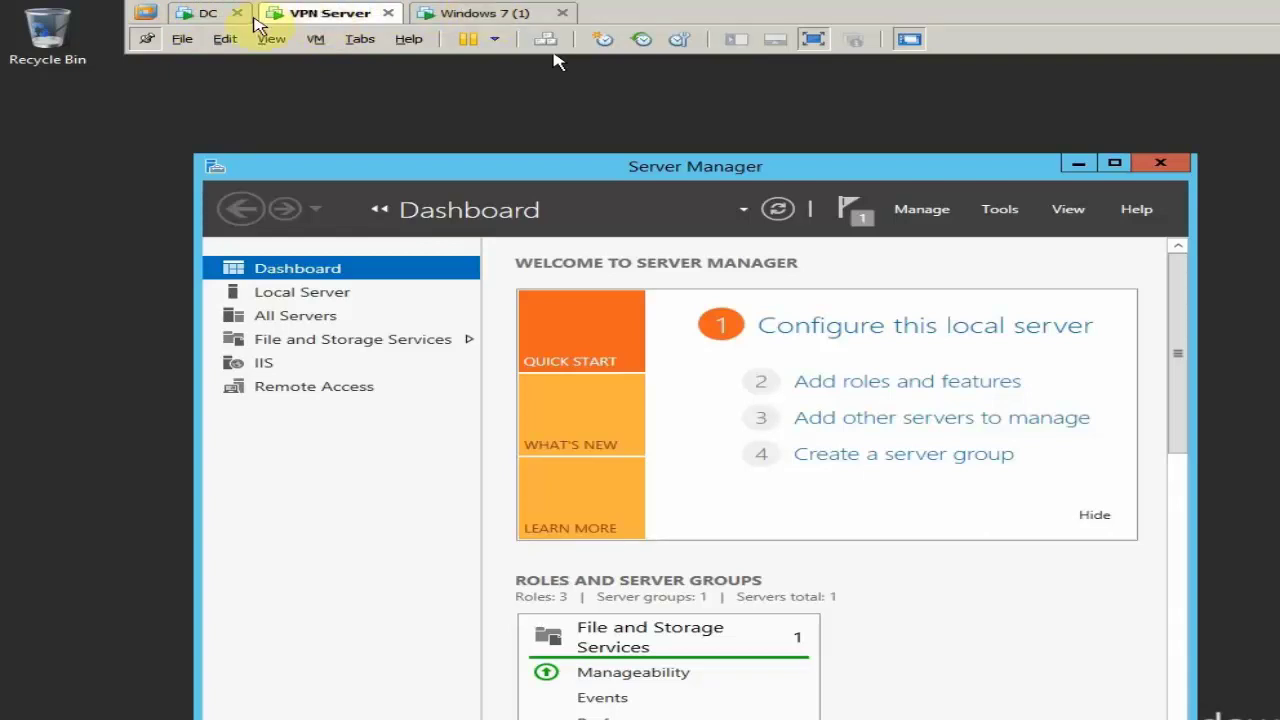
{"action": "left_click", "coordinate": [503, 17]}
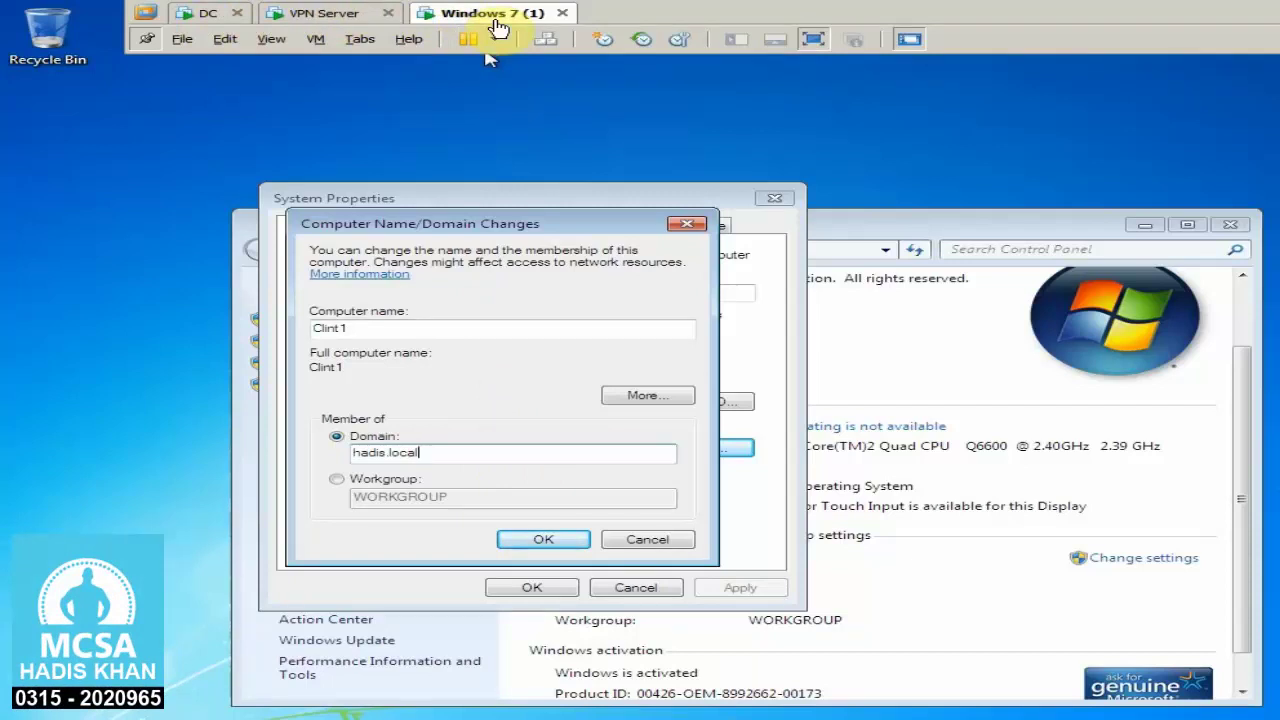
{"action": "left_click", "coordinate": [538, 539]}
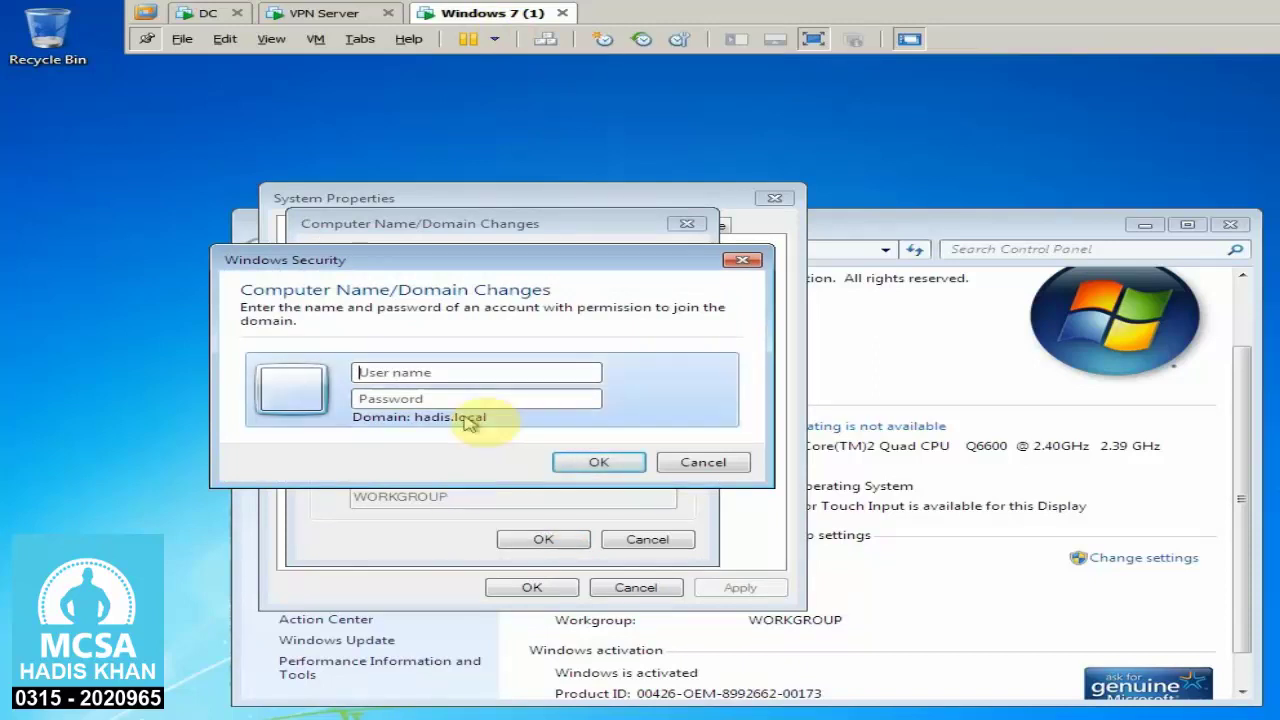
Authorize joining Clint1 to hadis.local with the domain administrator's user name and password, then accept the welcome and restart notices
{"action": "left_click", "coordinate": [470, 375]}
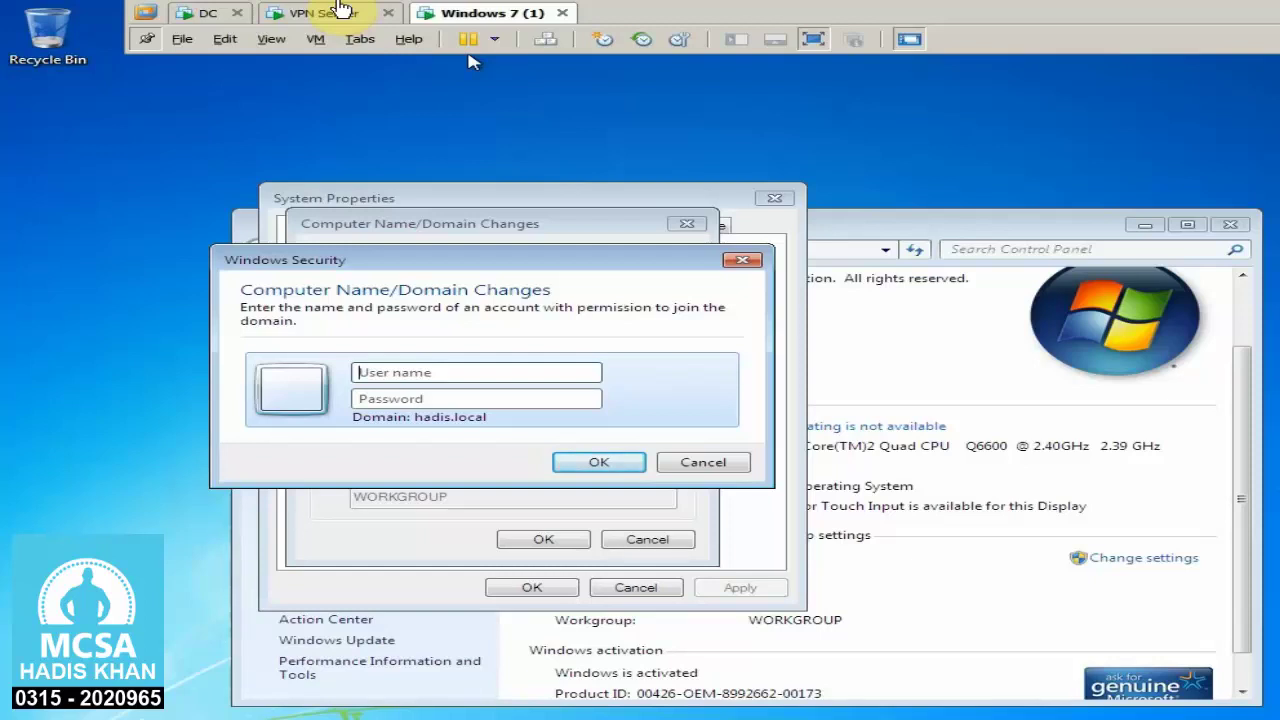
{"action": "left_click", "coordinate": [466, 371]}
{"action": "type", "text": "administrator"}
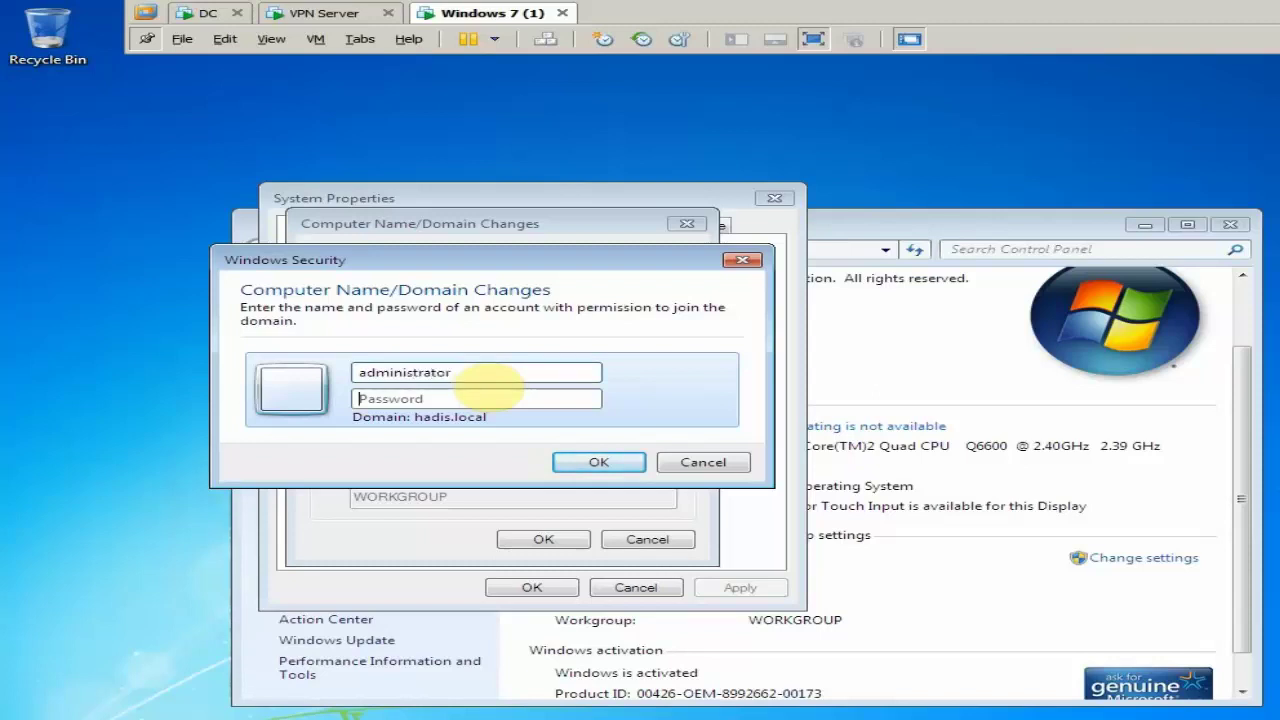
{"action": "type", "text": "P@ssw0rd"}
{"action": "key", "text": "Return"}
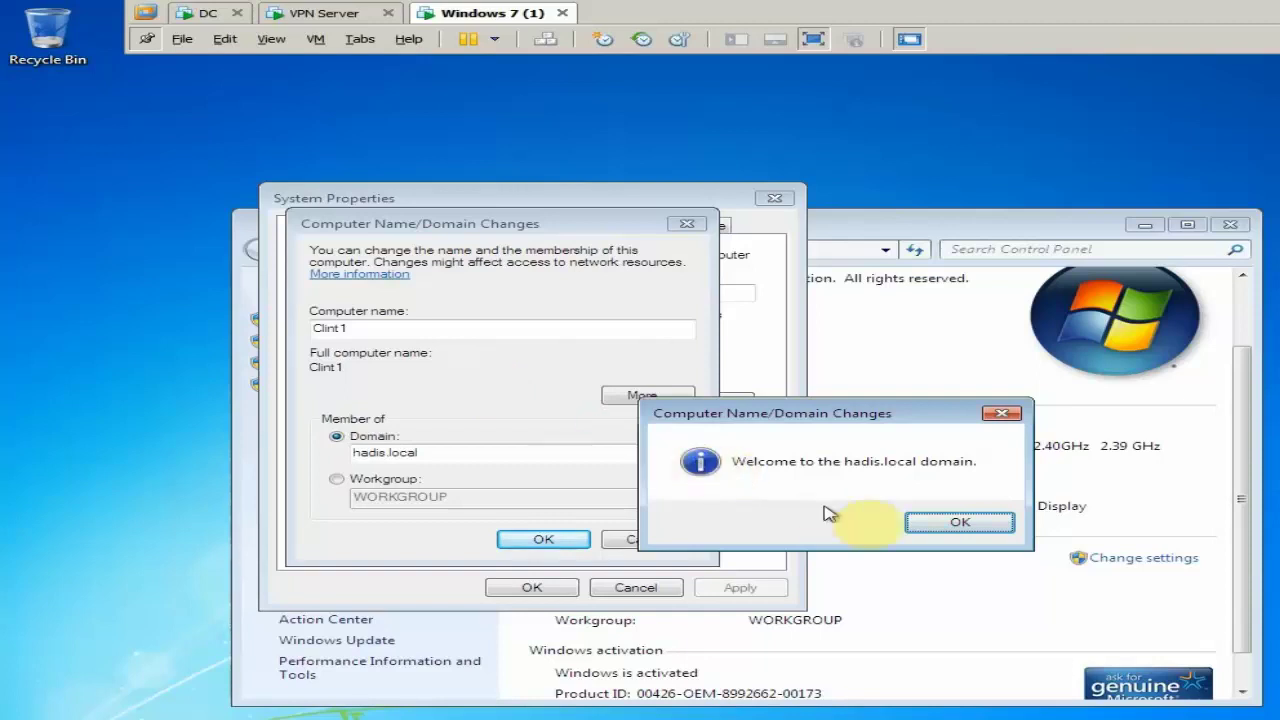
{"action": "left_click", "coordinate": [938, 523]}
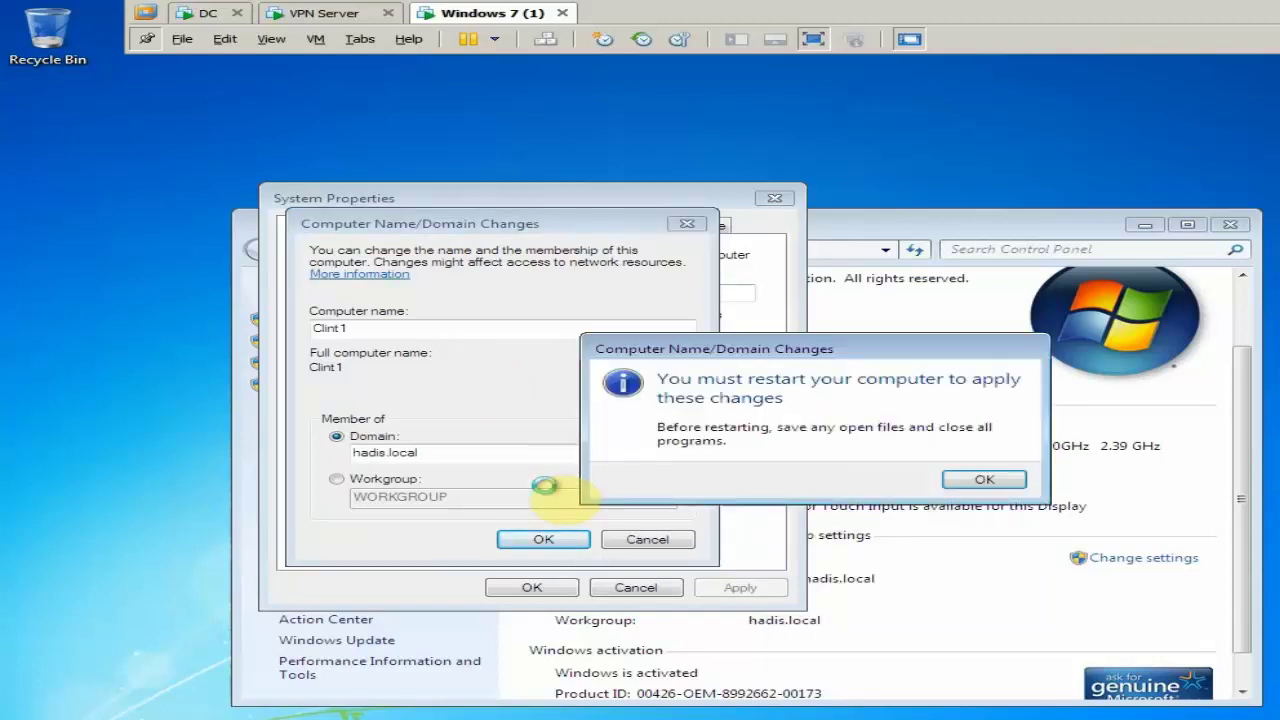
{"action": "left_click", "coordinate": [990, 481]}
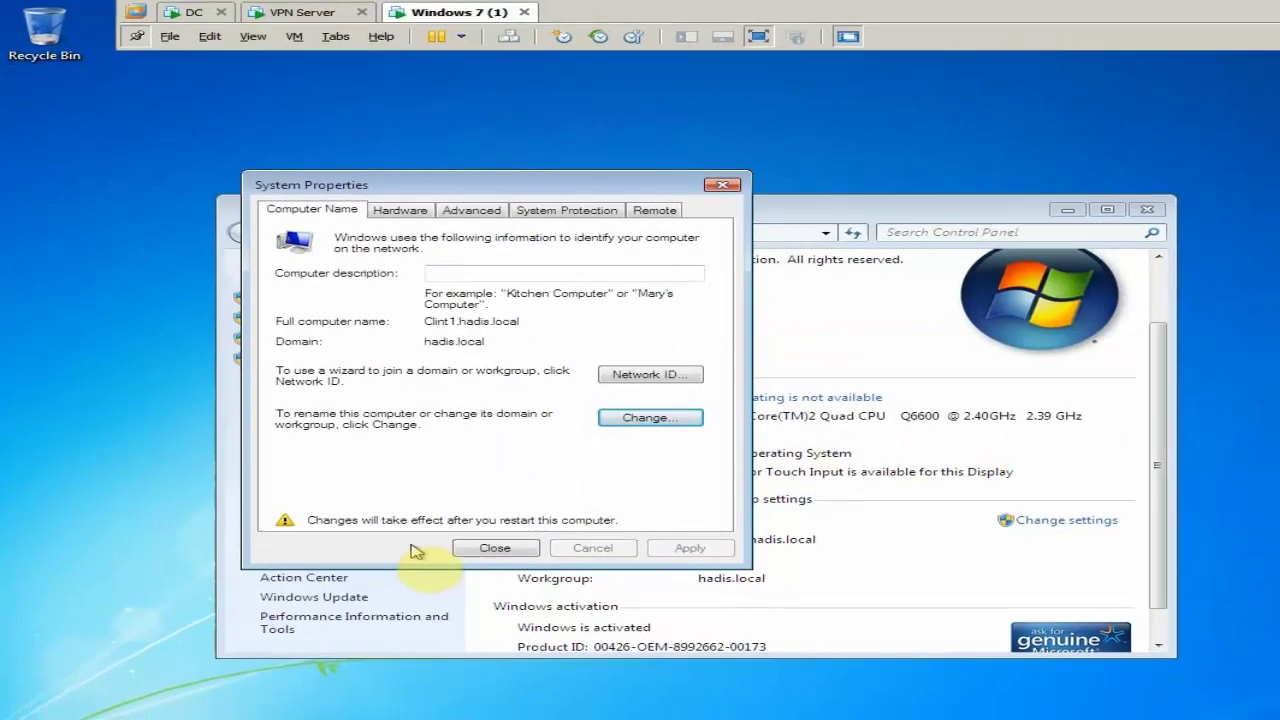
Close System Properties and restart Windows 7 now to apply the hadis.local membership
{"action": "left_click", "coordinate": [494, 548]}
{"action": "left_click", "coordinate": [752, 444]}
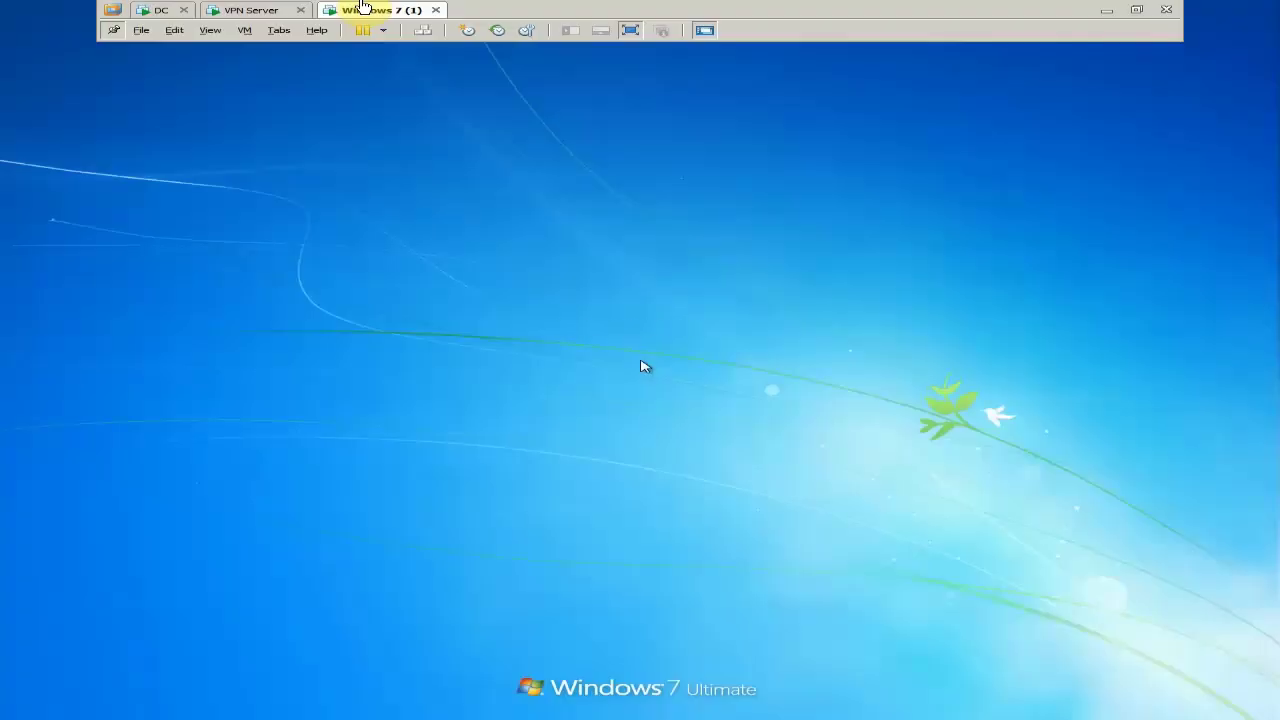
Cancel the local CLINT1 account's expired-password logon and choose Switch User for a different account
{"action": "left_click", "coordinate": [770, 272]}
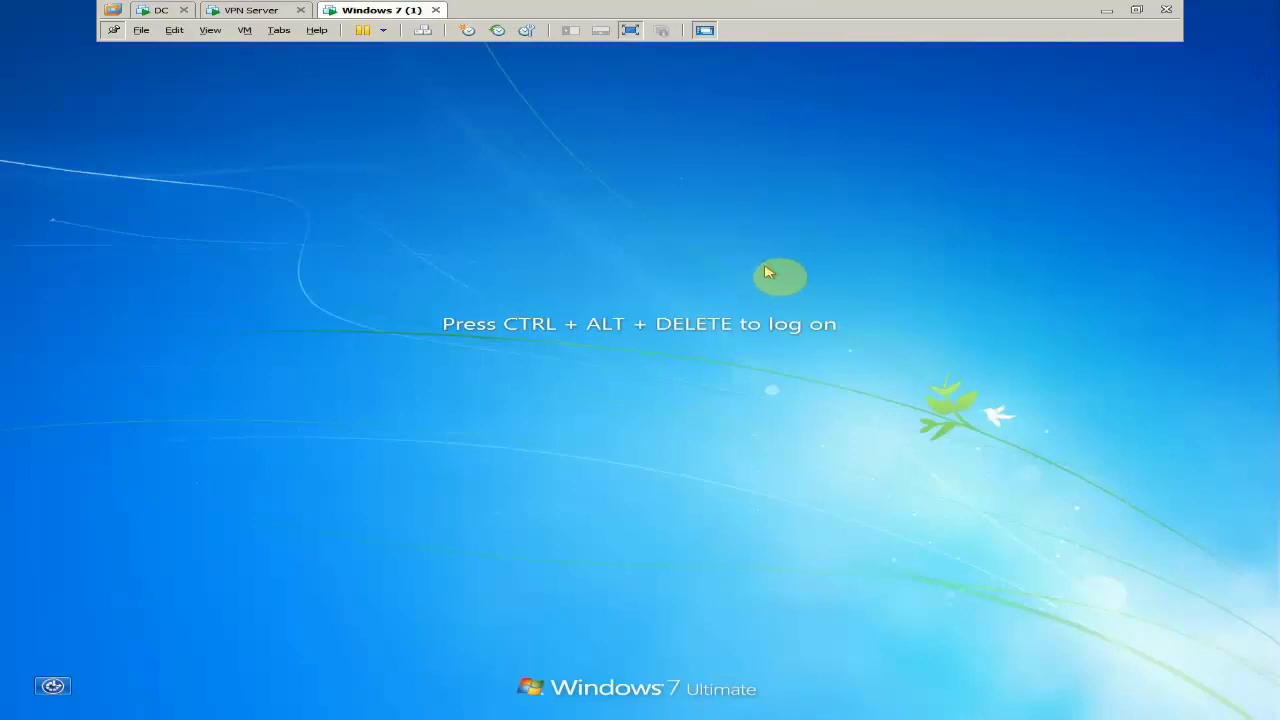
{"action": "key", "text": "ctrl+alt+Insert"}
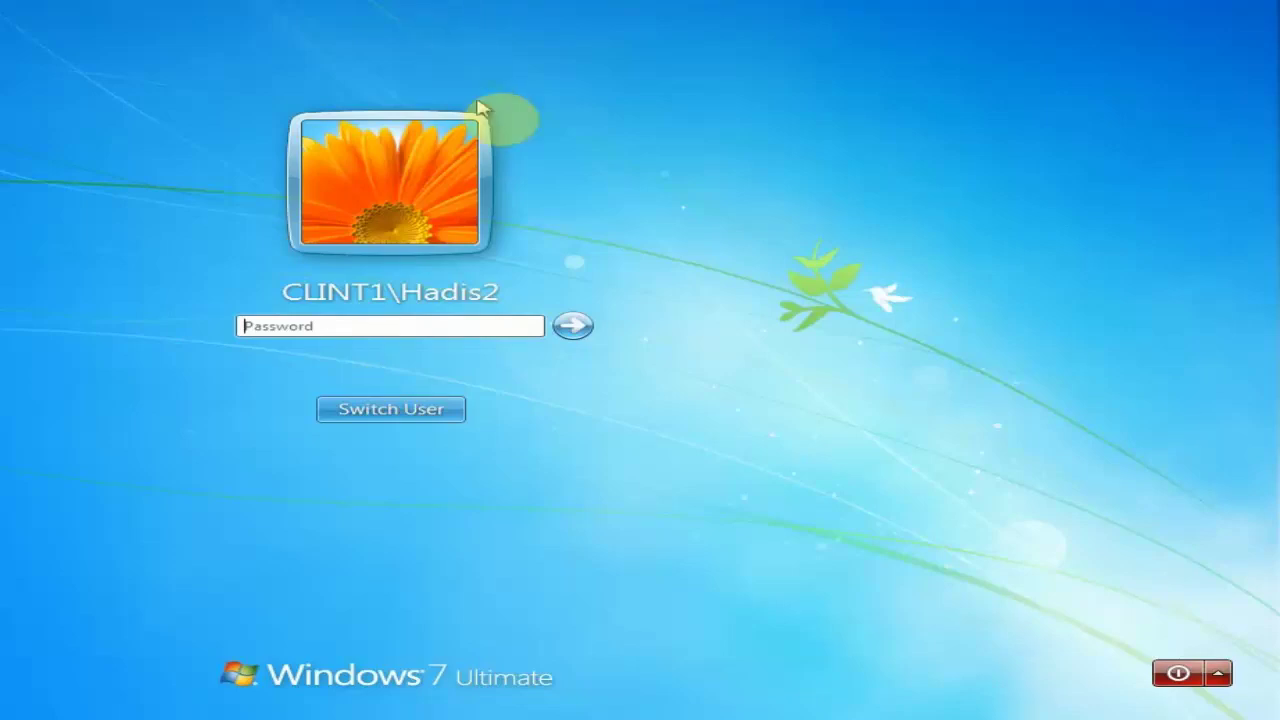
{"action": "left_click", "coordinate": [580, 327]}
{"action": "left_click", "coordinate": [491, 409]}
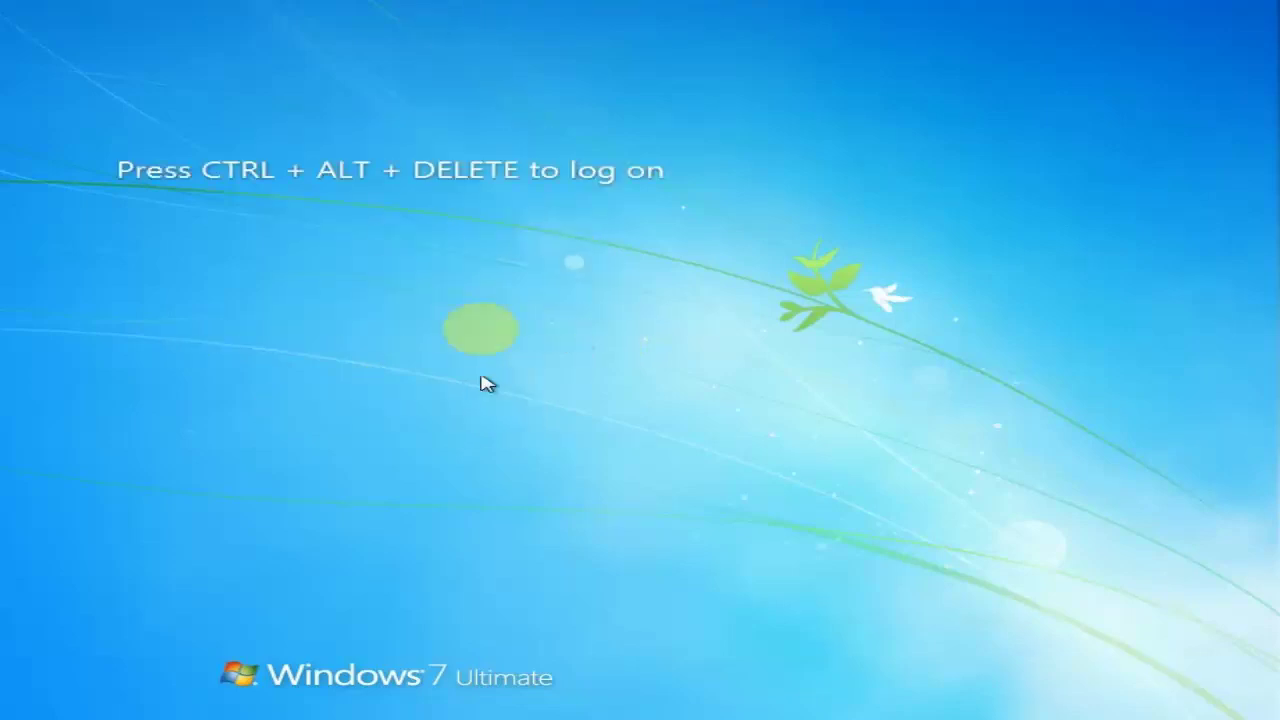
{"action": "key", "text": "ctrl+alt+Delete"}
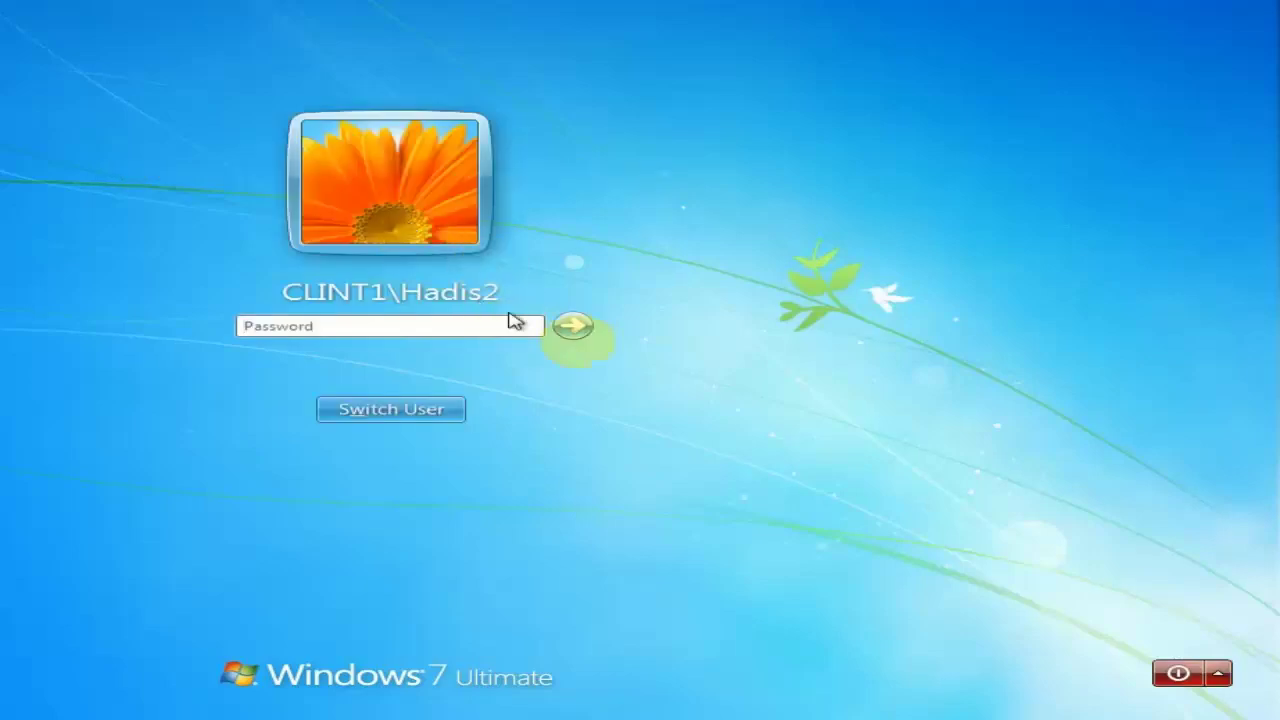
{"action": "left_click", "coordinate": [452, 411]}
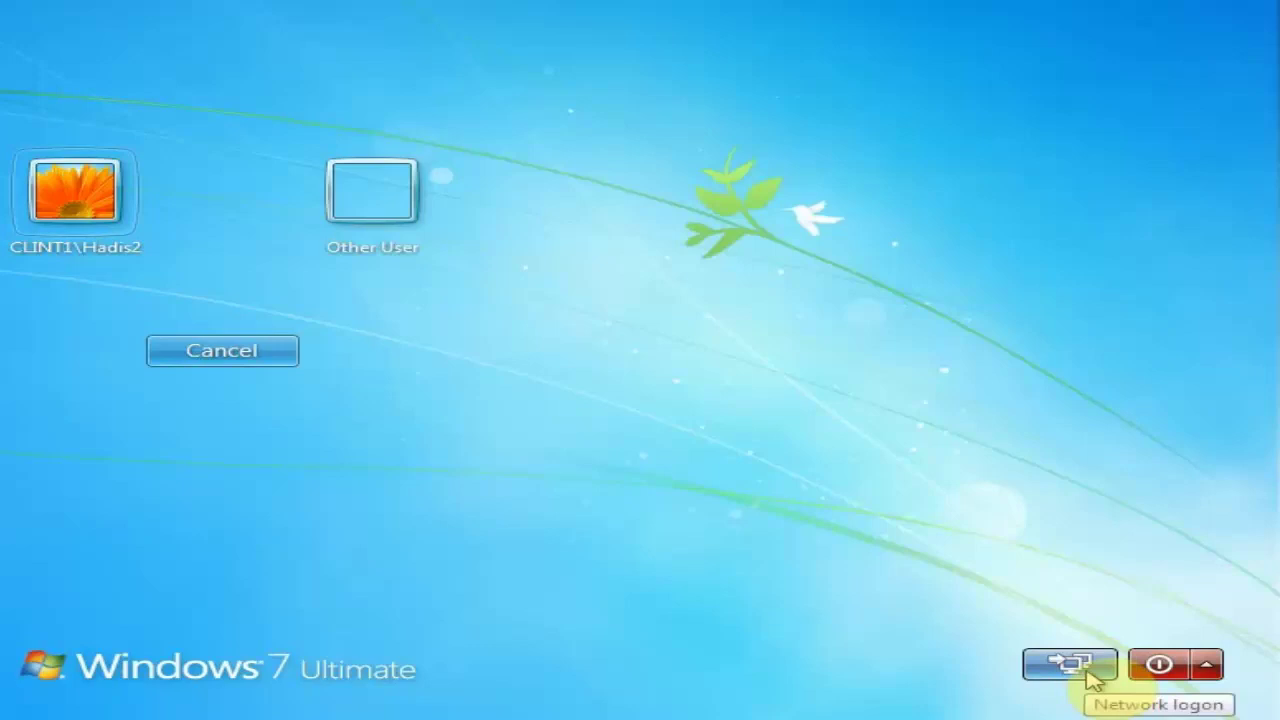
Log on via Network logon to hadis.local with the domain user's account name and password
{"action": "left_click", "coordinate": [1092, 680]}
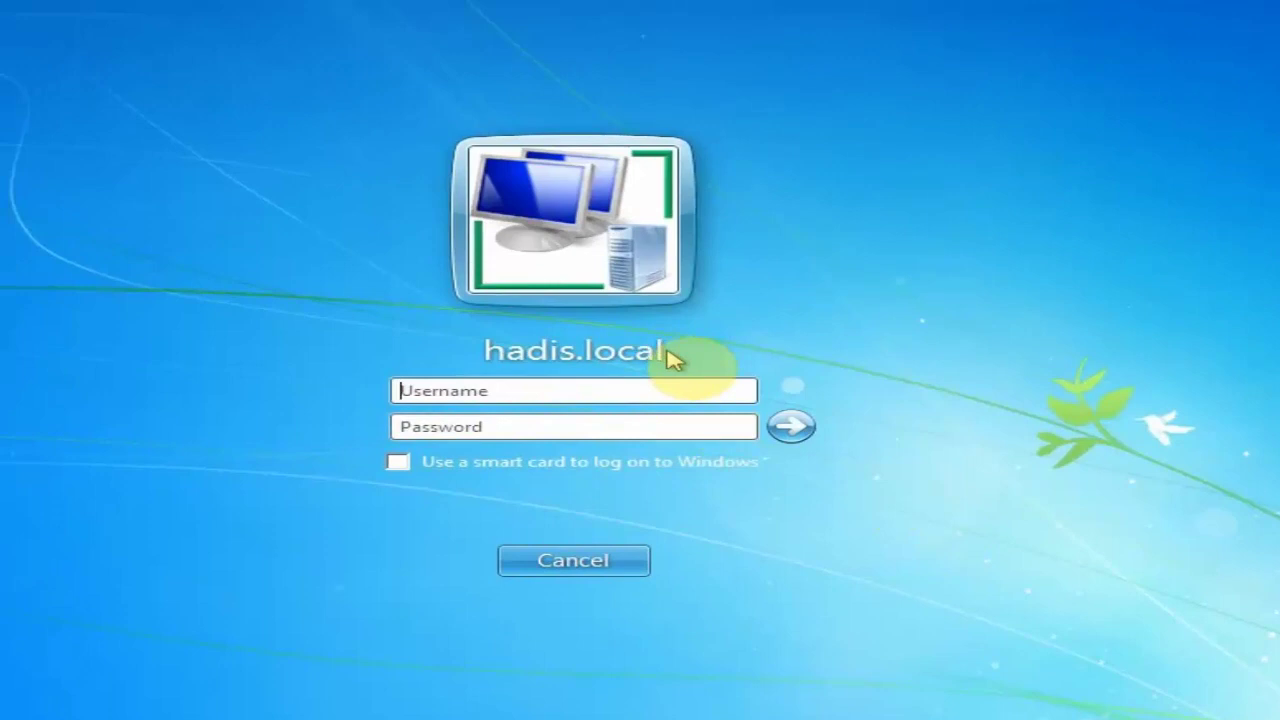
{"action": "left_click", "coordinate": [638, 386]}
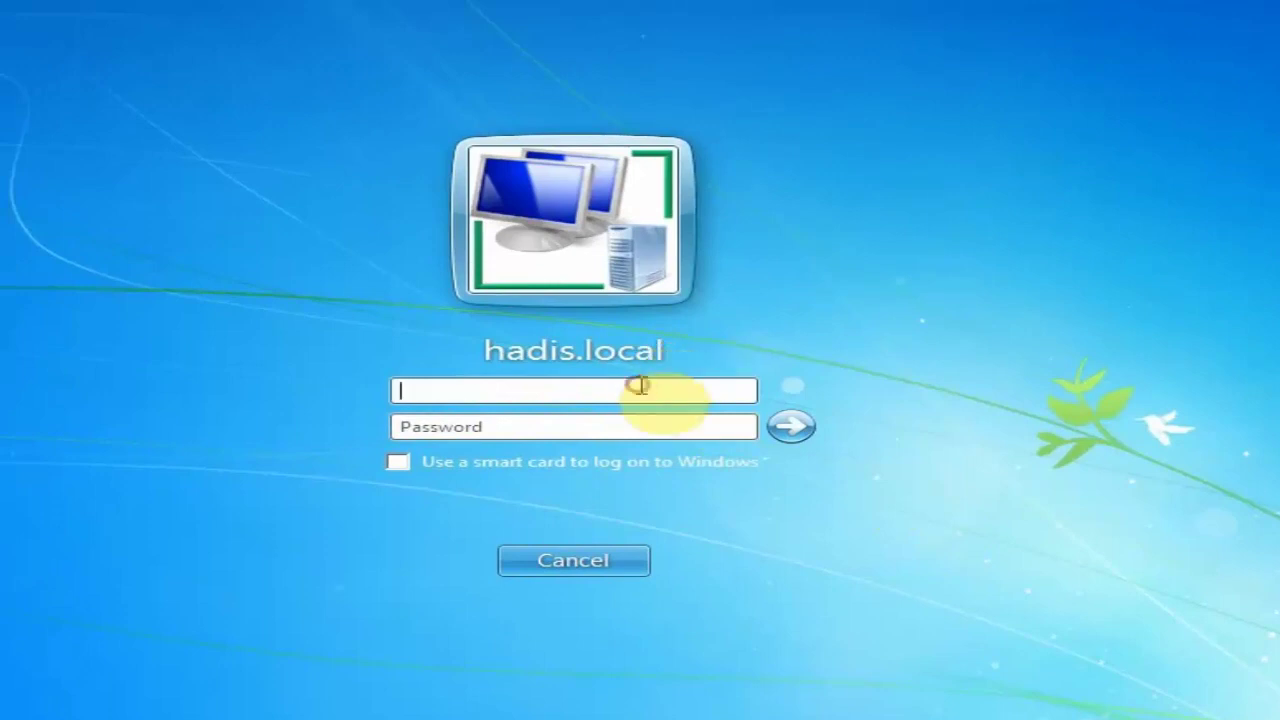
{"action": "type", "text": "mohsin"}
{"action": "key", "text": "Tab"}
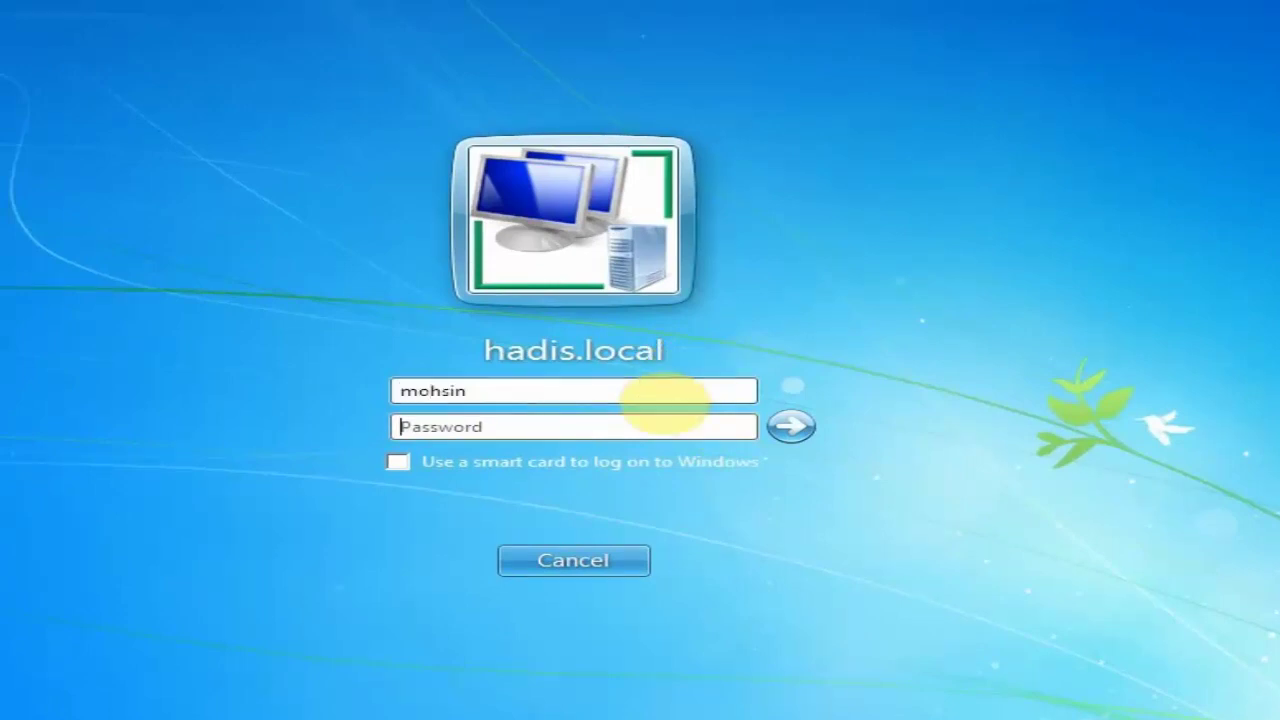
{"action": "type", "text": "********"}
{"action": "key", "text": "Return"}
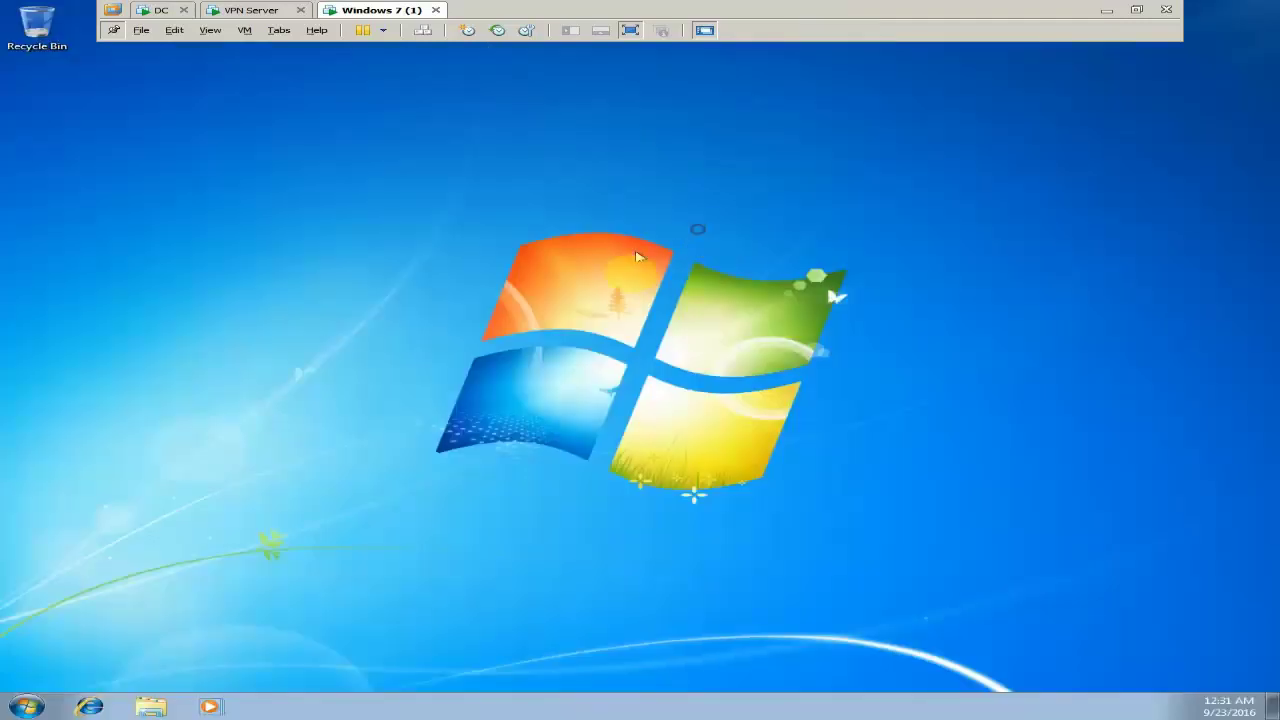
{"action": "left_click", "coordinate": [27, 707]}
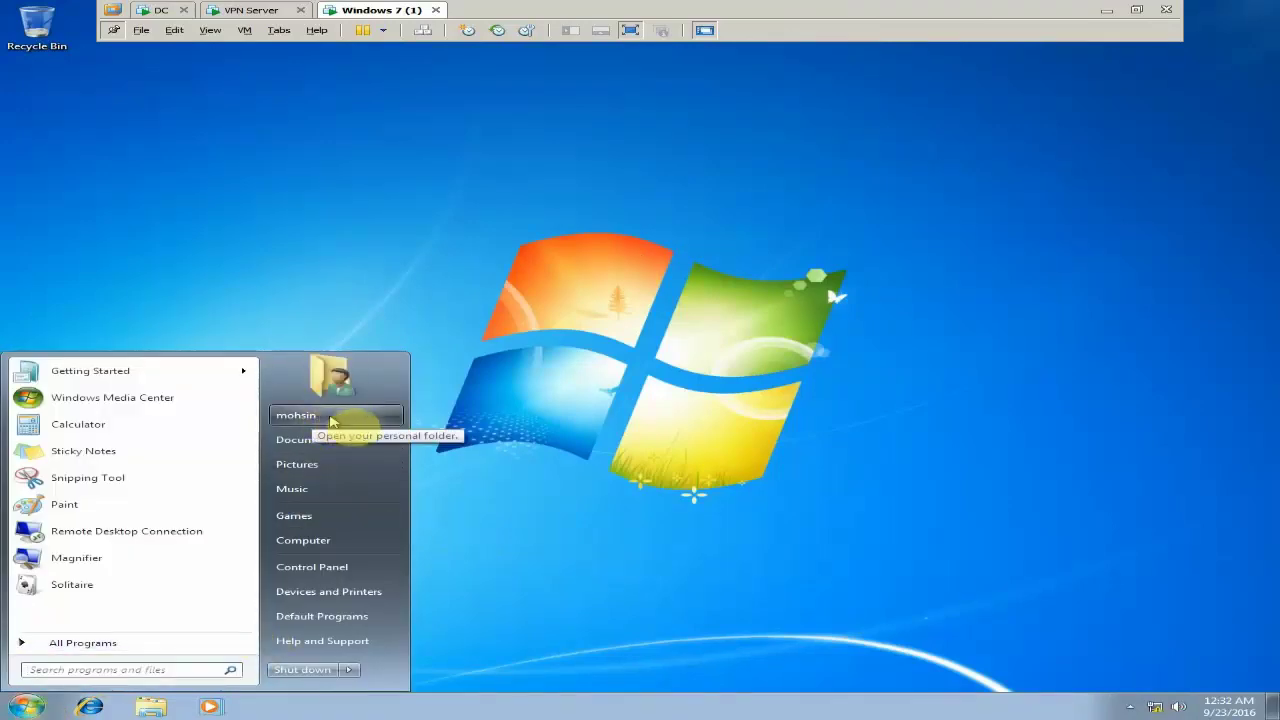
{"action": "left_click", "coordinate": [735, 413]}
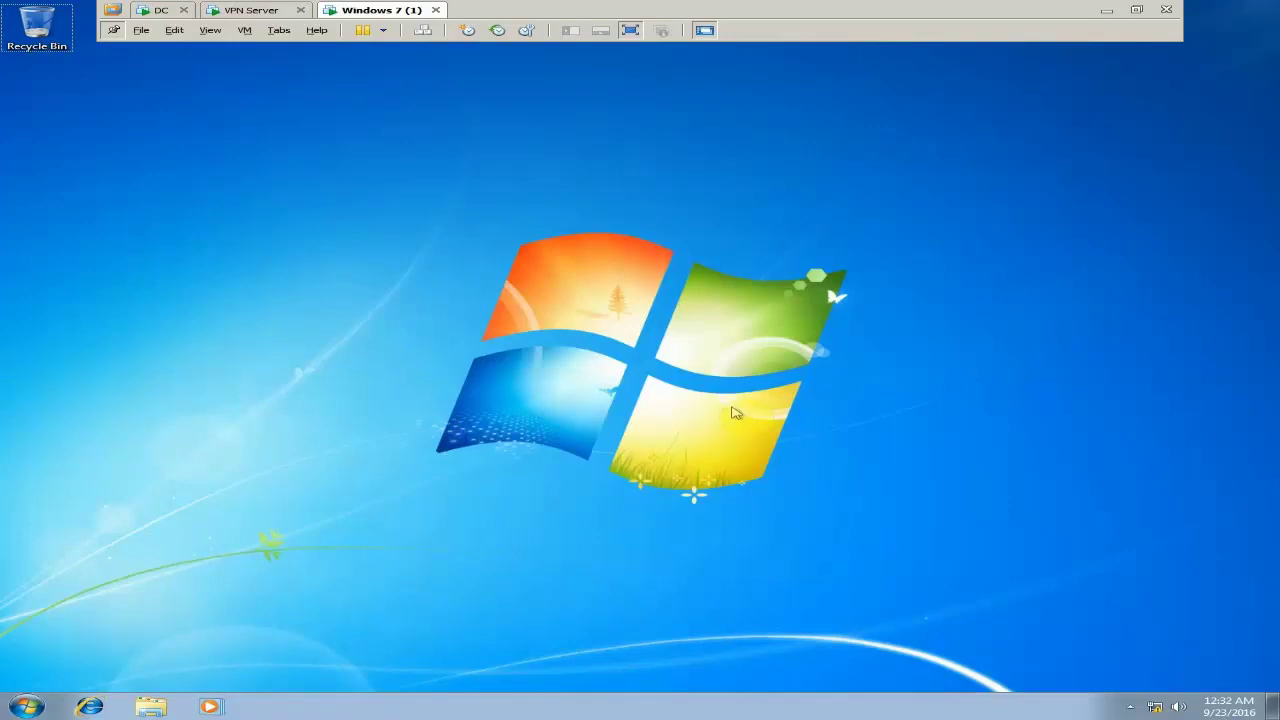
{"action": "key", "text": "super+Pause"}
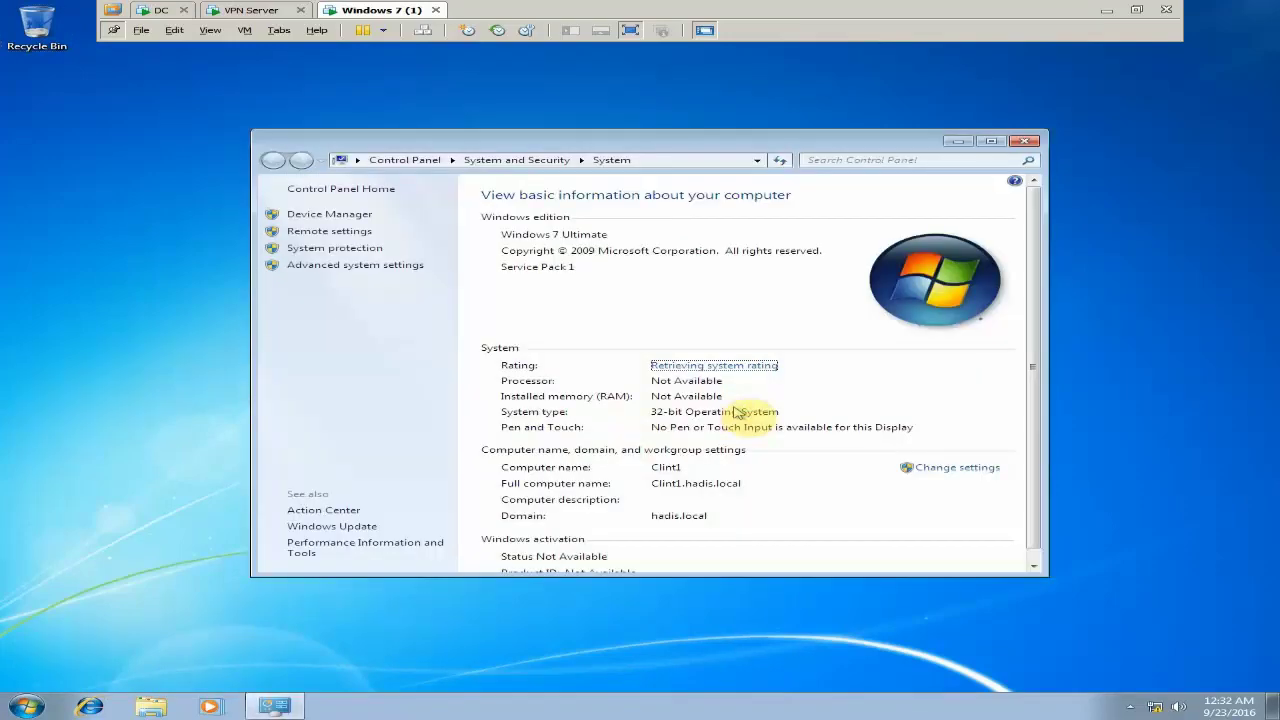
{"action": "left_click_drag", "start_coordinate": [1032, 380], "coordinate": [1049, 408]}
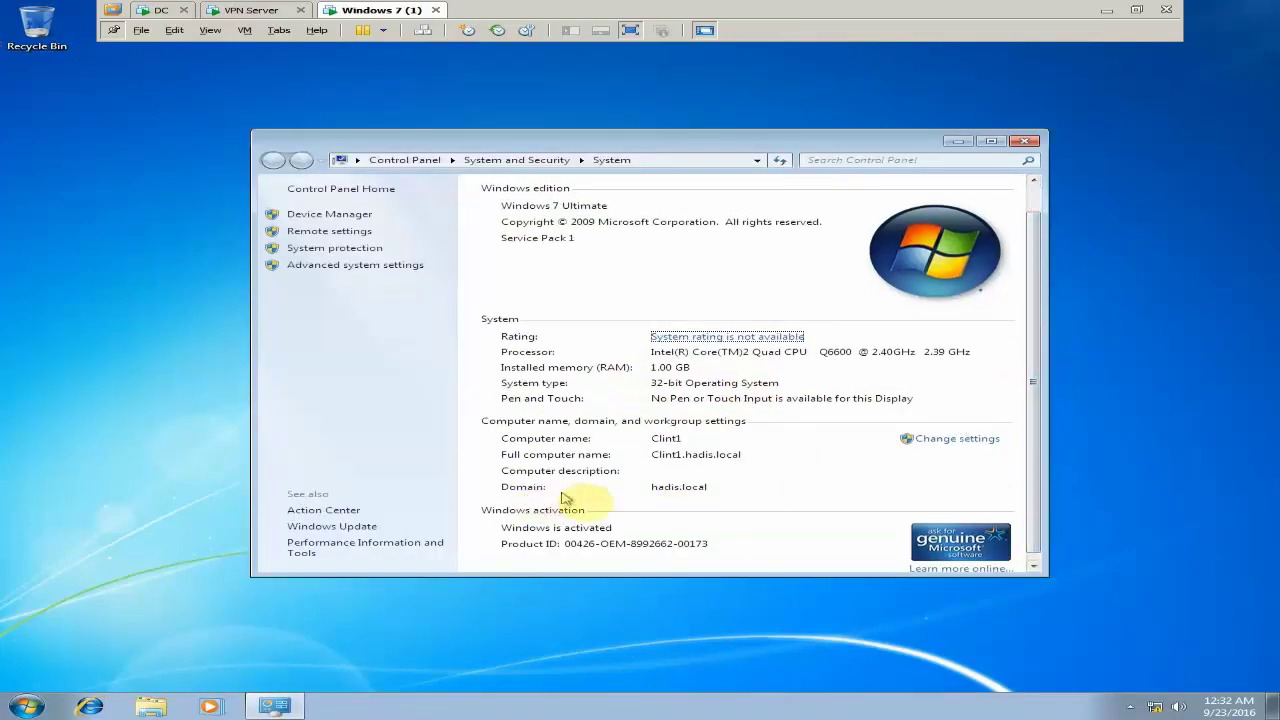
{"action": "left_click", "coordinate": [1027, 142]}
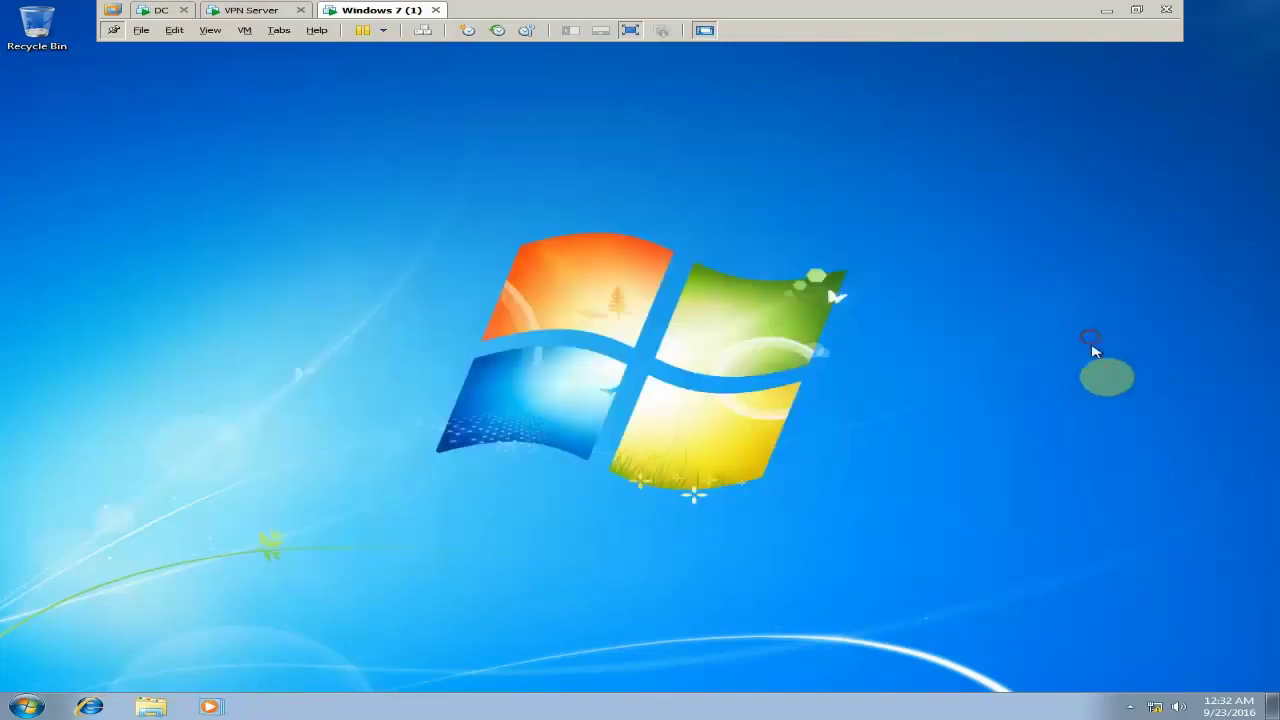
{"action": "right_click", "coordinate": [1160, 706]}
{"action": "left_click", "coordinate": [1085, 668]}
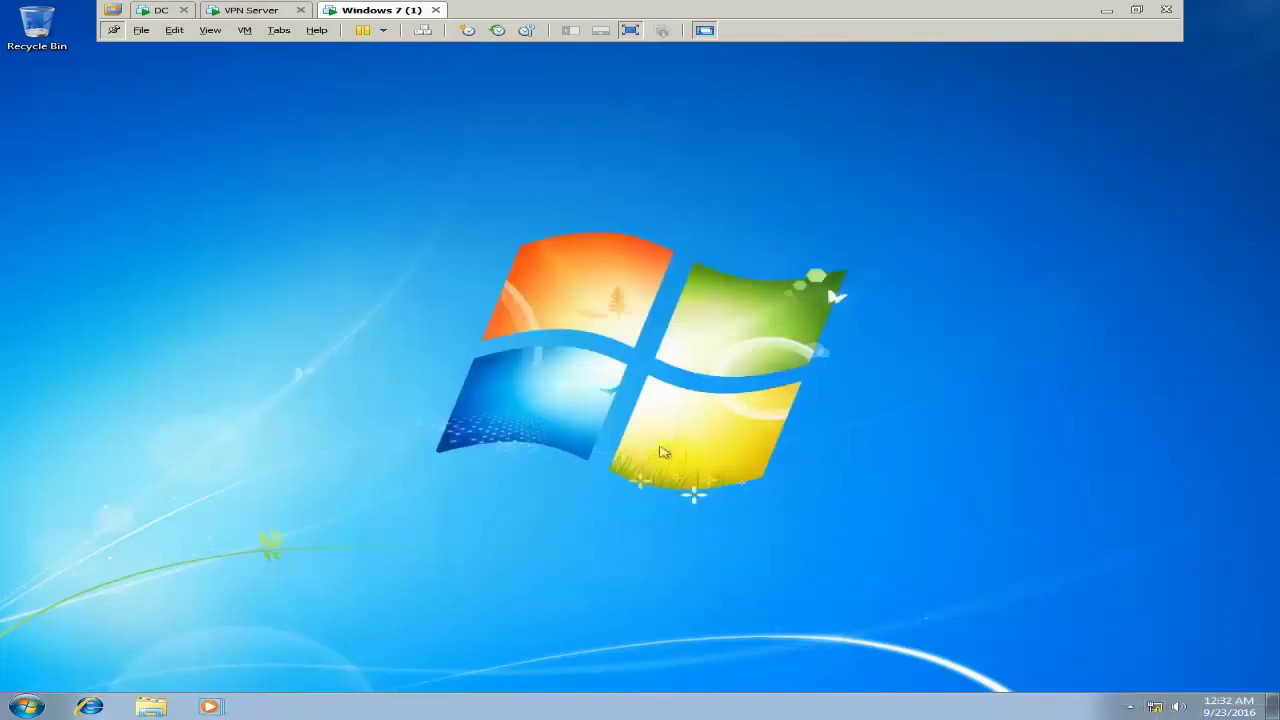
{"action": "left_click", "coordinate": [388, 217]}
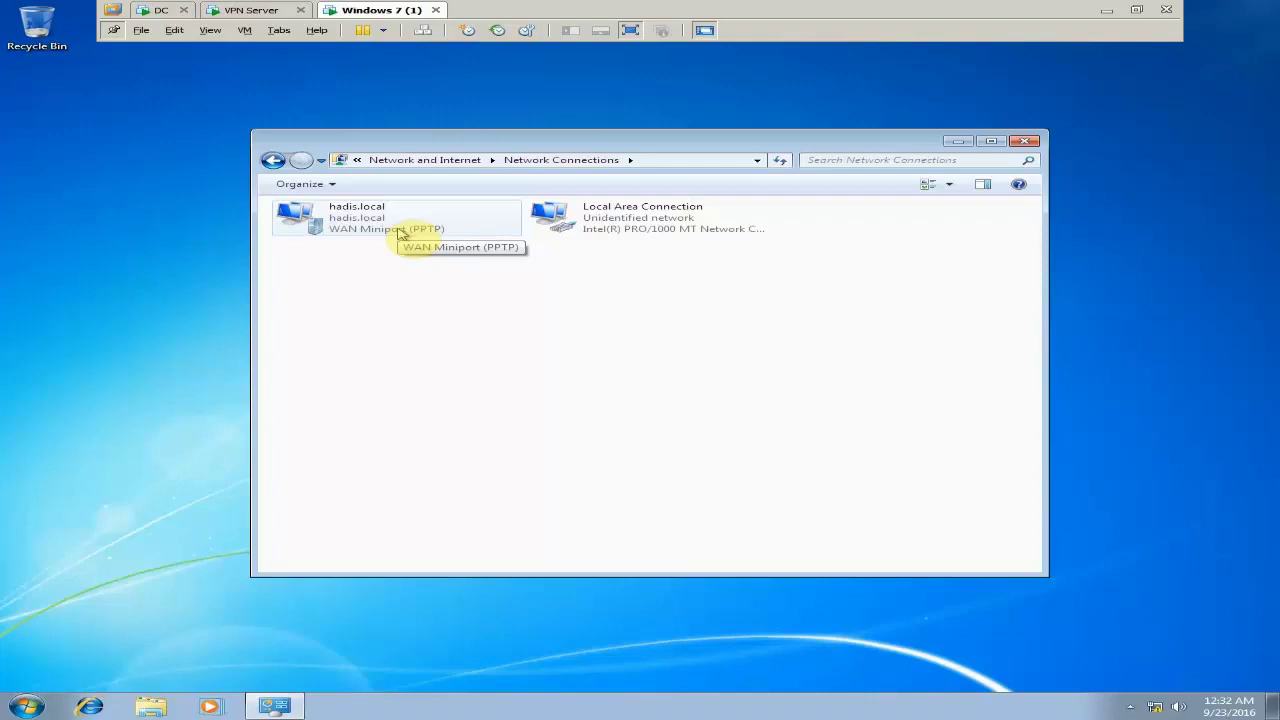
{"action": "left_click", "coordinate": [400, 232]}
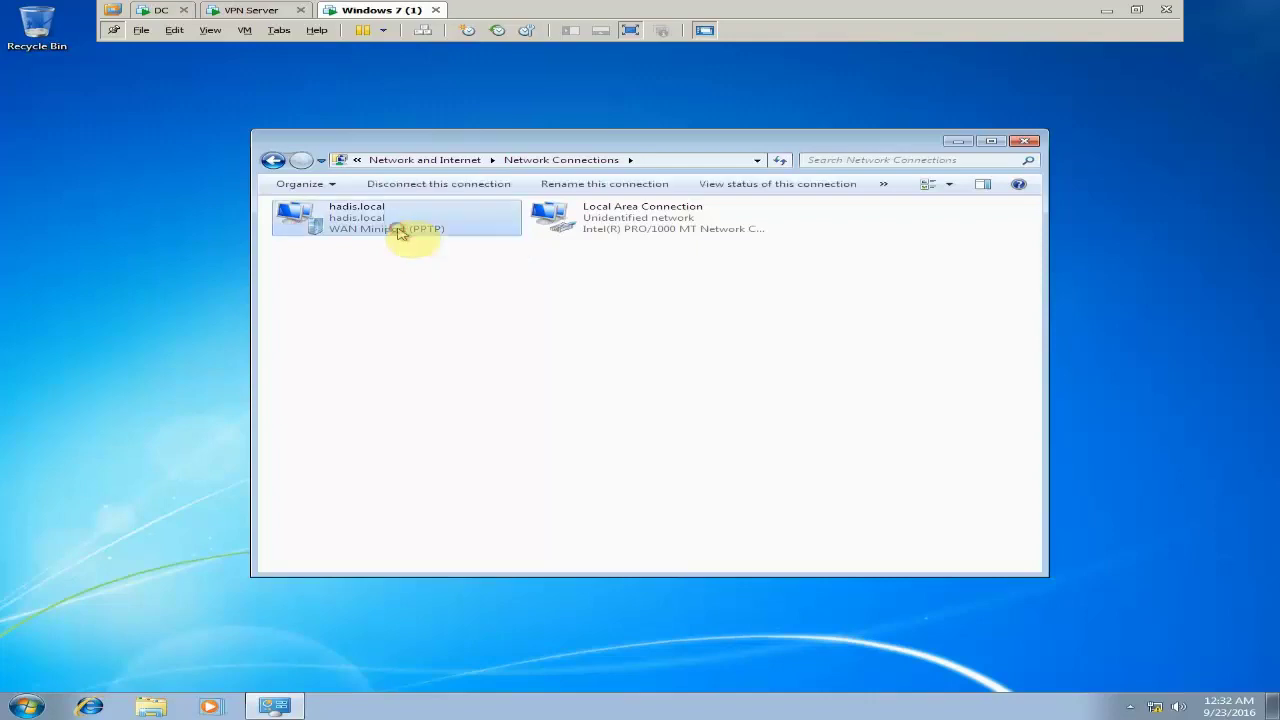
{"action": "left_click", "coordinate": [1025, 141]}
{"action": "right_click", "coordinate": [740, 214]}
{"action": "left_click", "coordinate": [773, 253]}
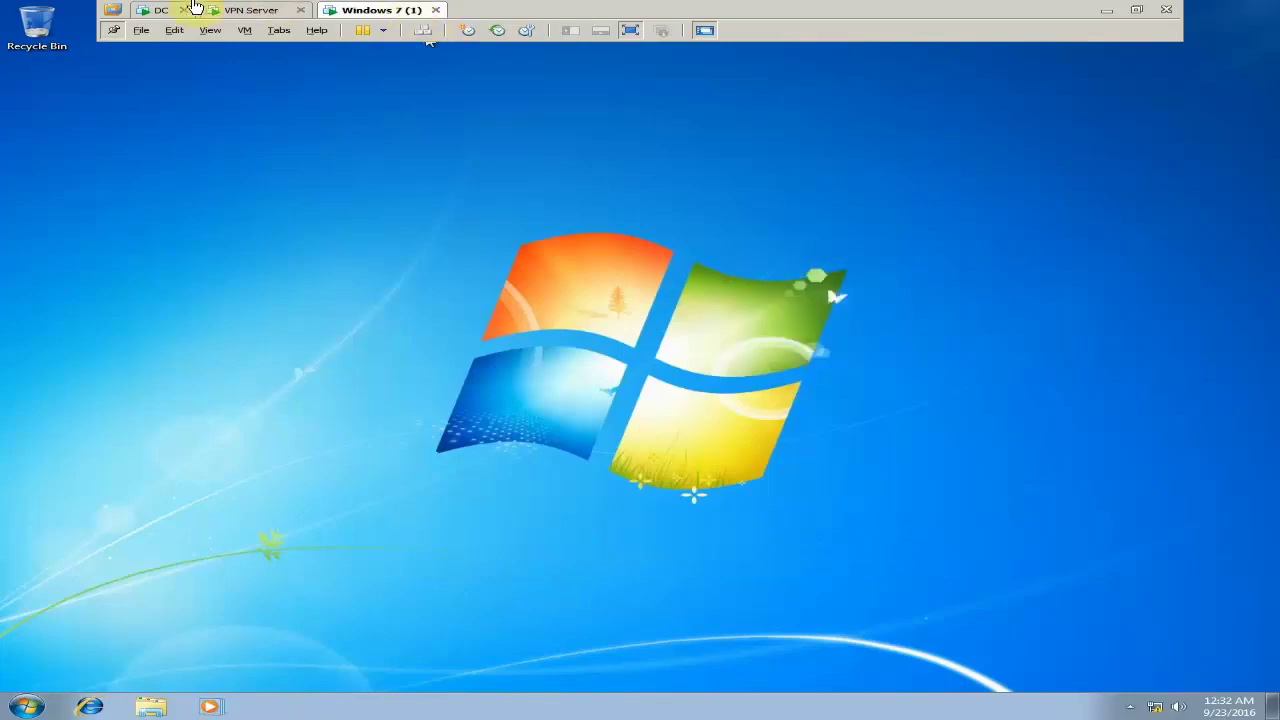
{"action": "left_click", "coordinate": [162, 10]}
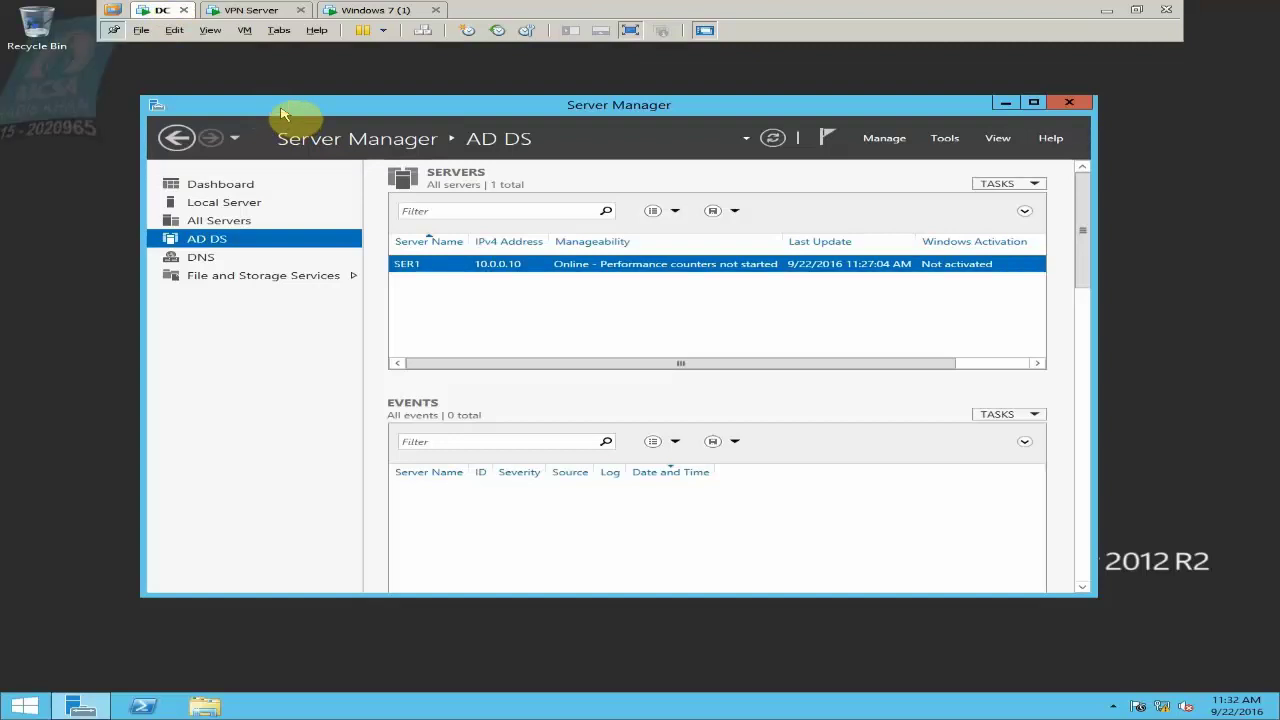
{"action": "left_click", "coordinate": [388, 8]}
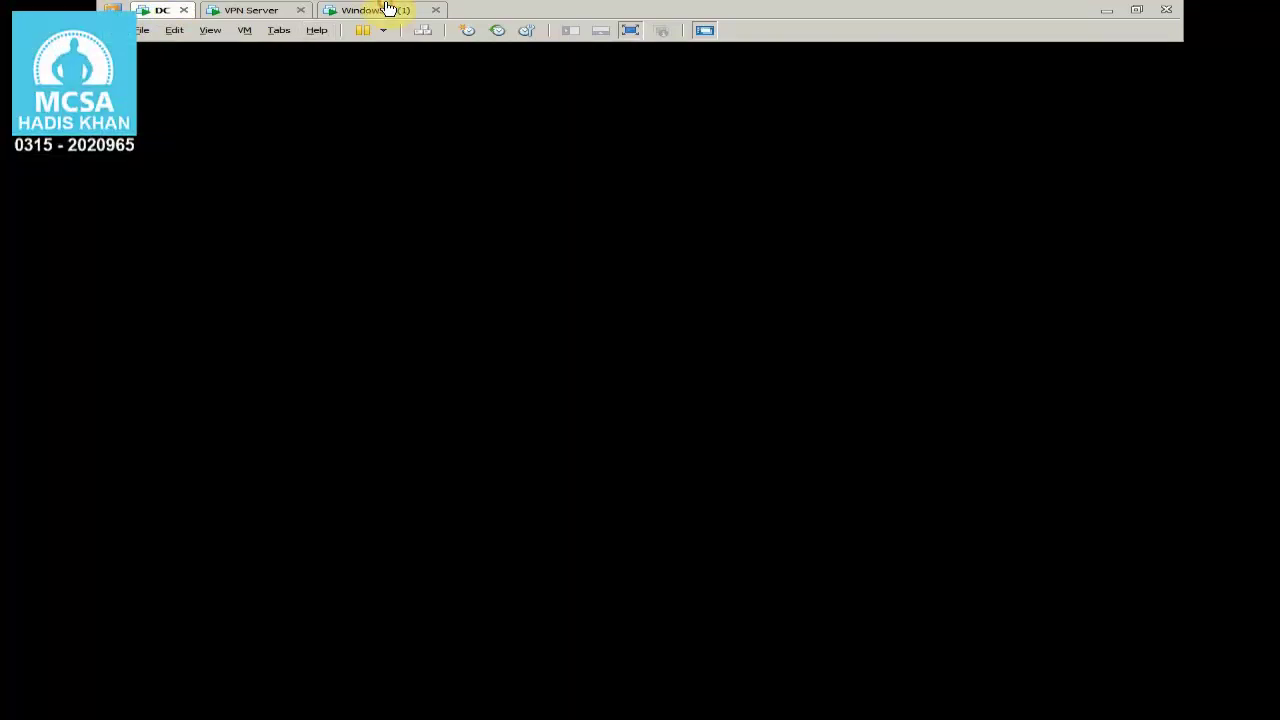